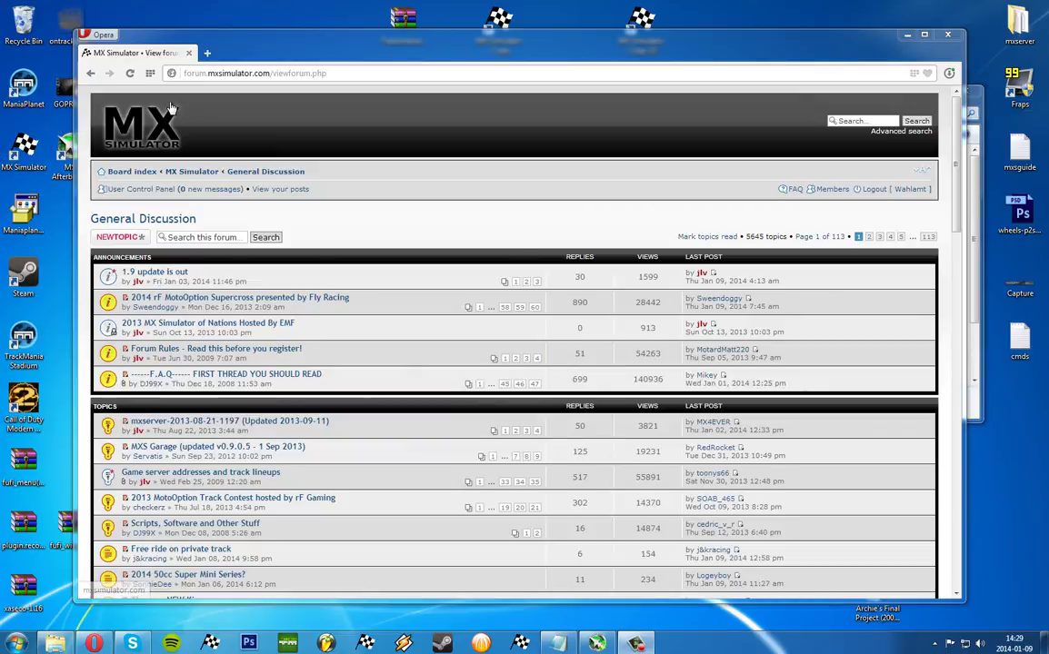
left_click(176, 141)
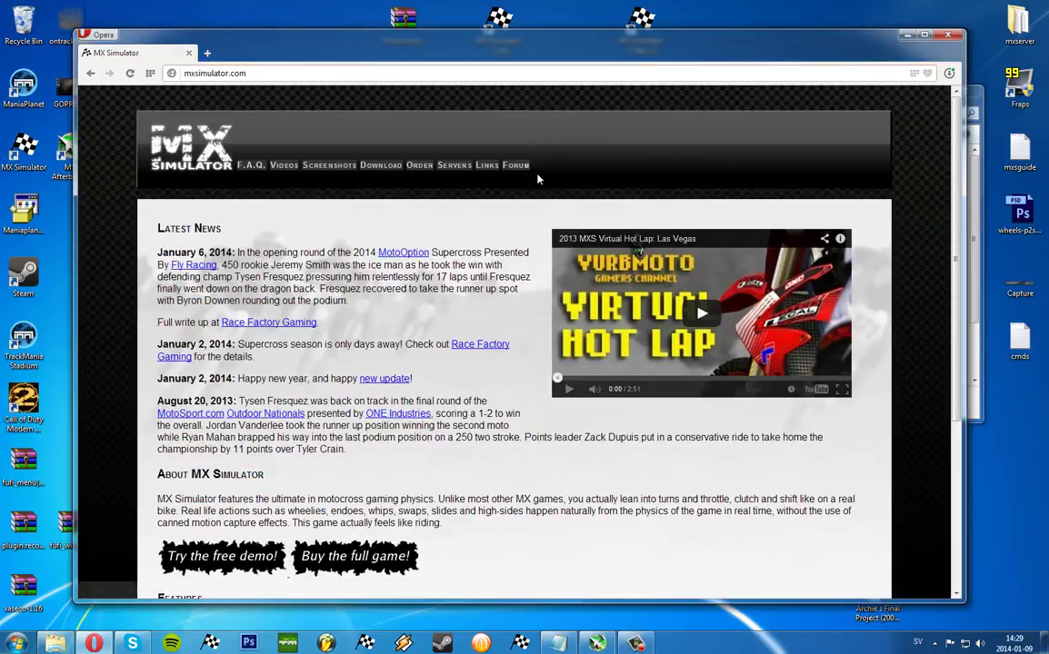
left_click(516, 166)
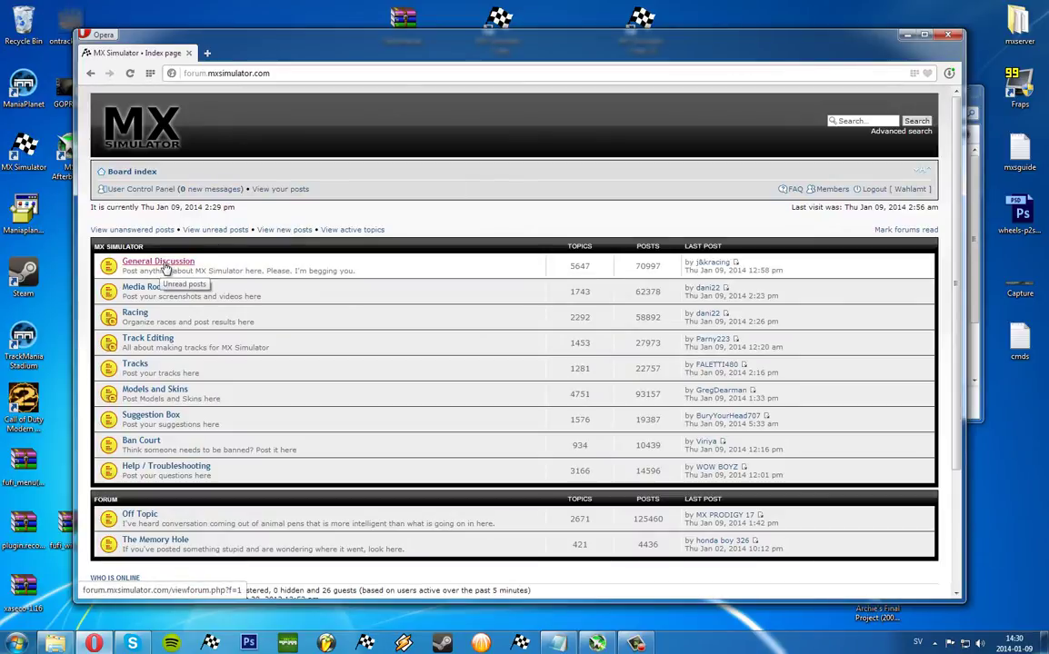
left_click(169, 263)
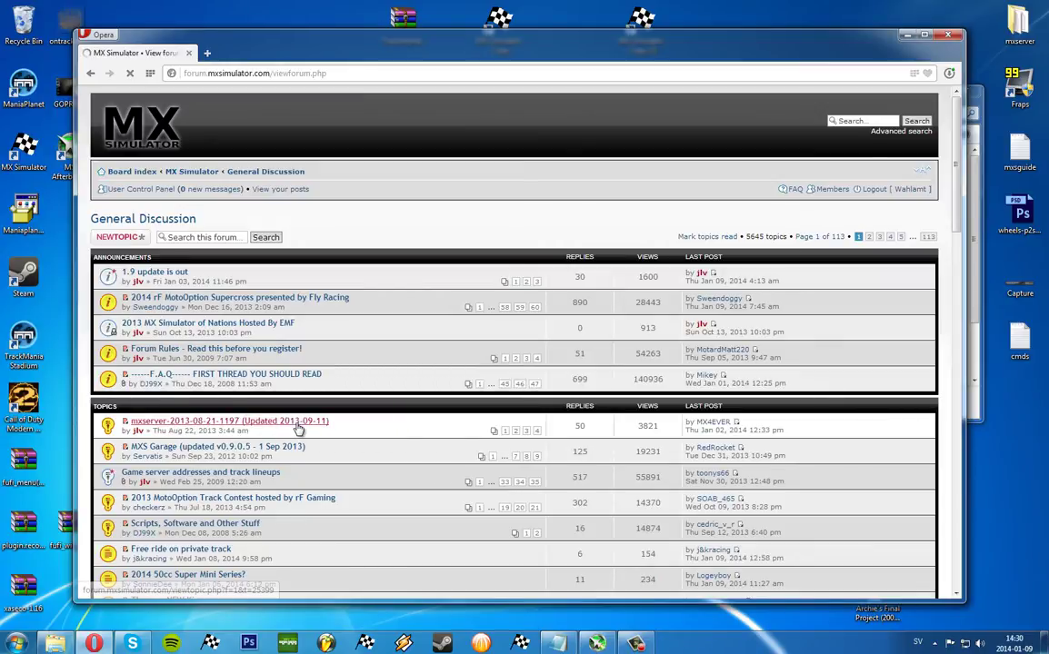
left_click(298, 425)
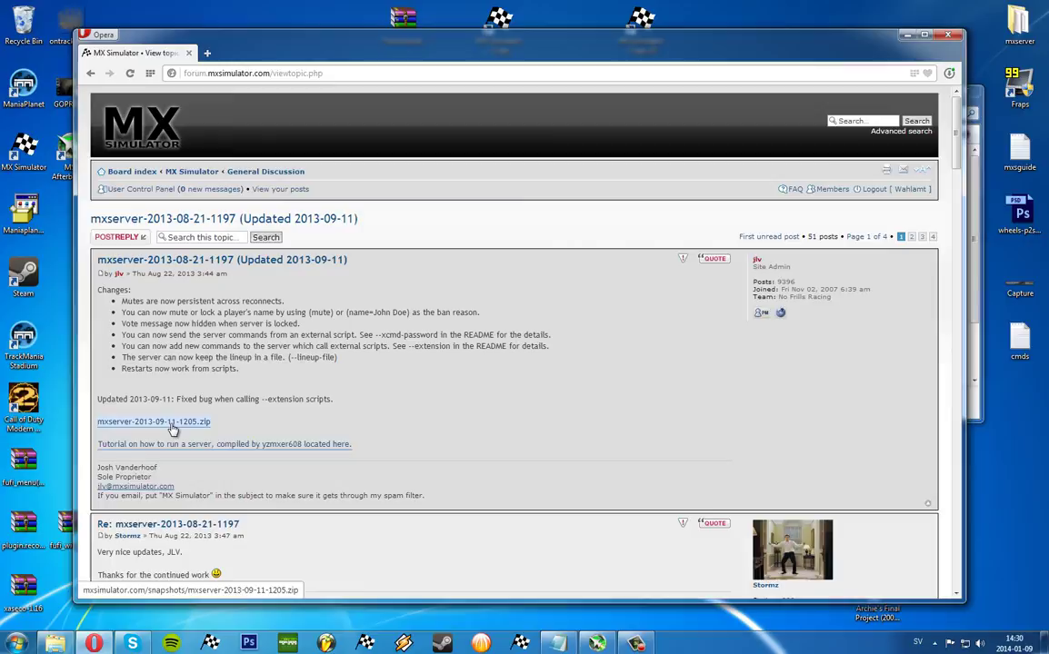
Step: Download mxserver-2013-09-11-1205.zip, show it in its download folder and get the browser out of the way
left_click(170, 423)
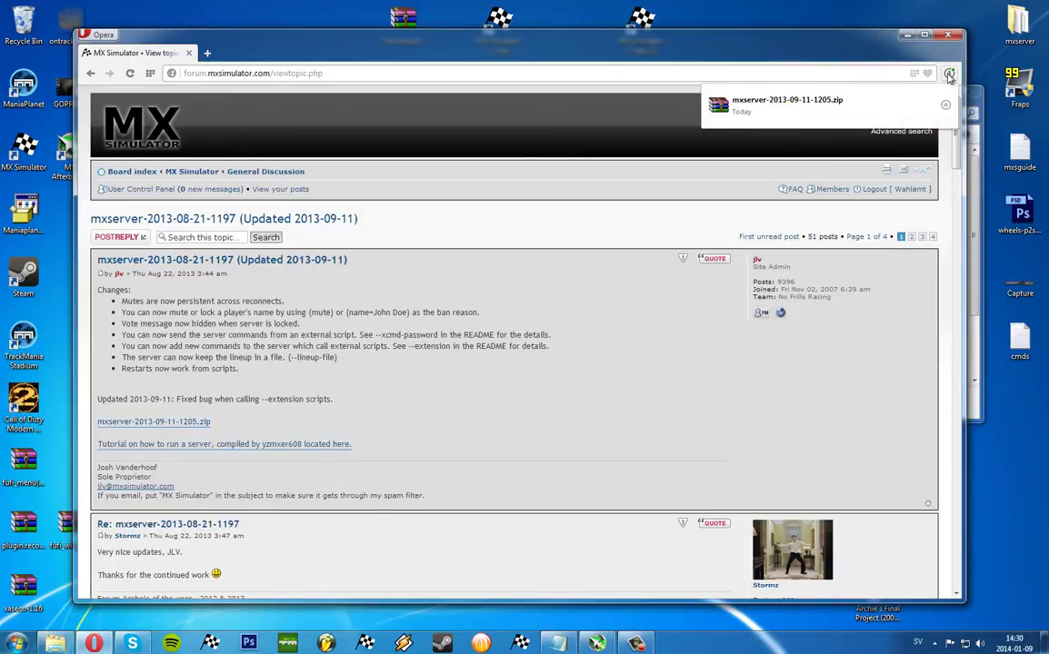
left_click(859, 100)
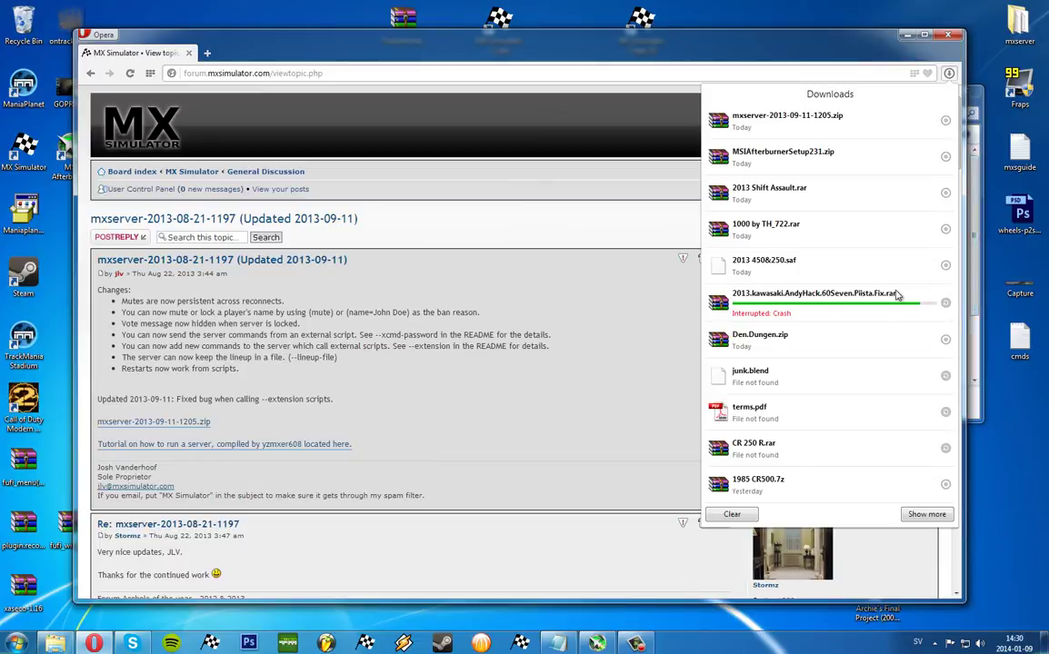
left_click(946, 307)
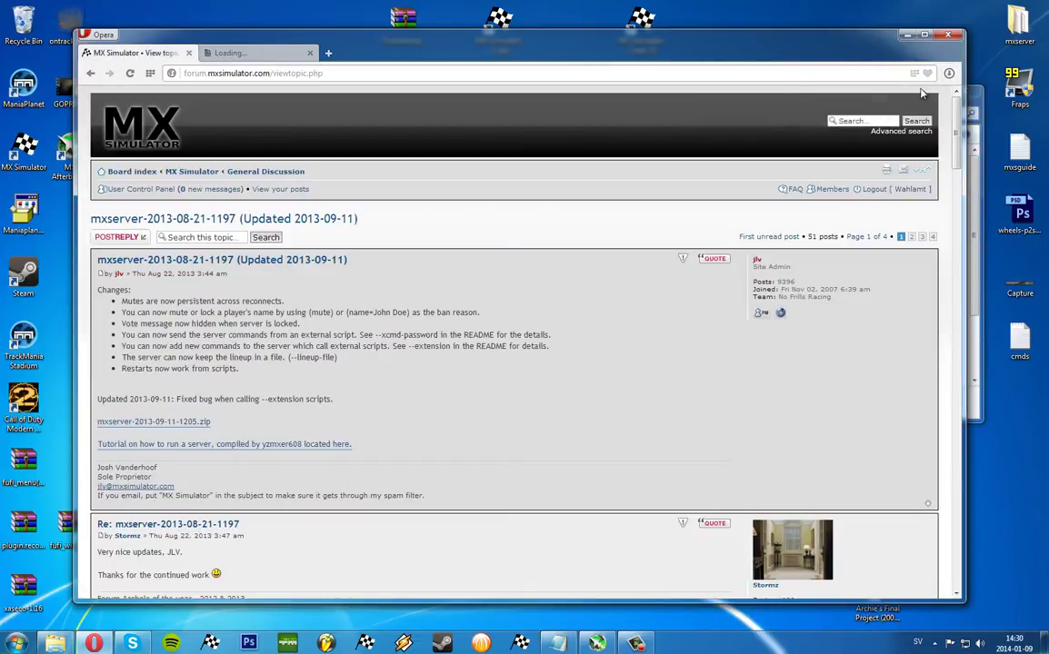
left_click(859, 101)
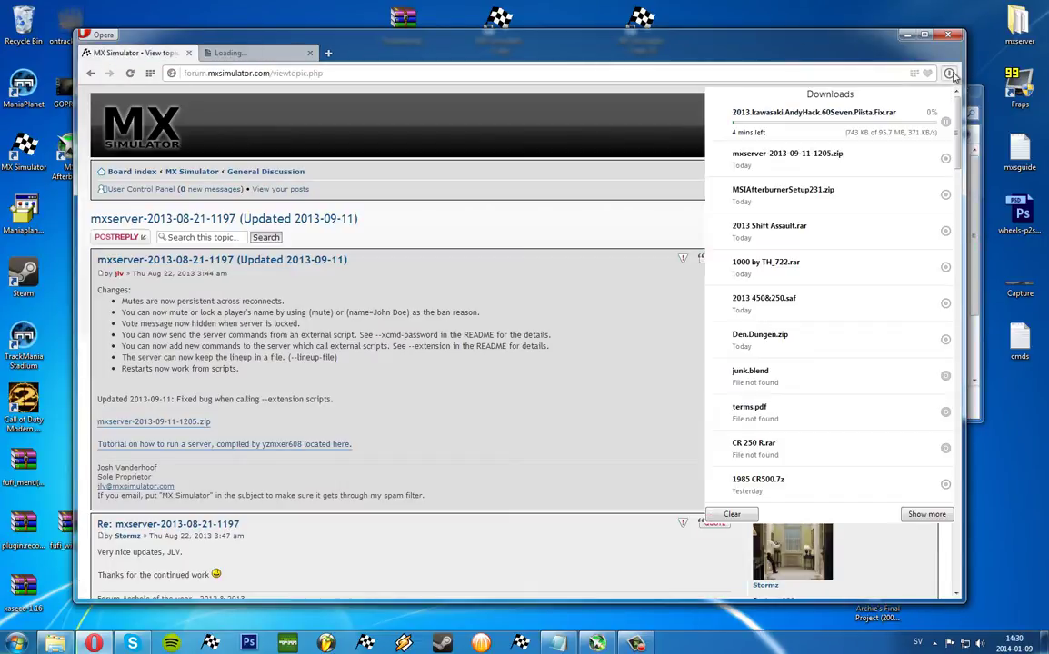
left_click(945, 160)
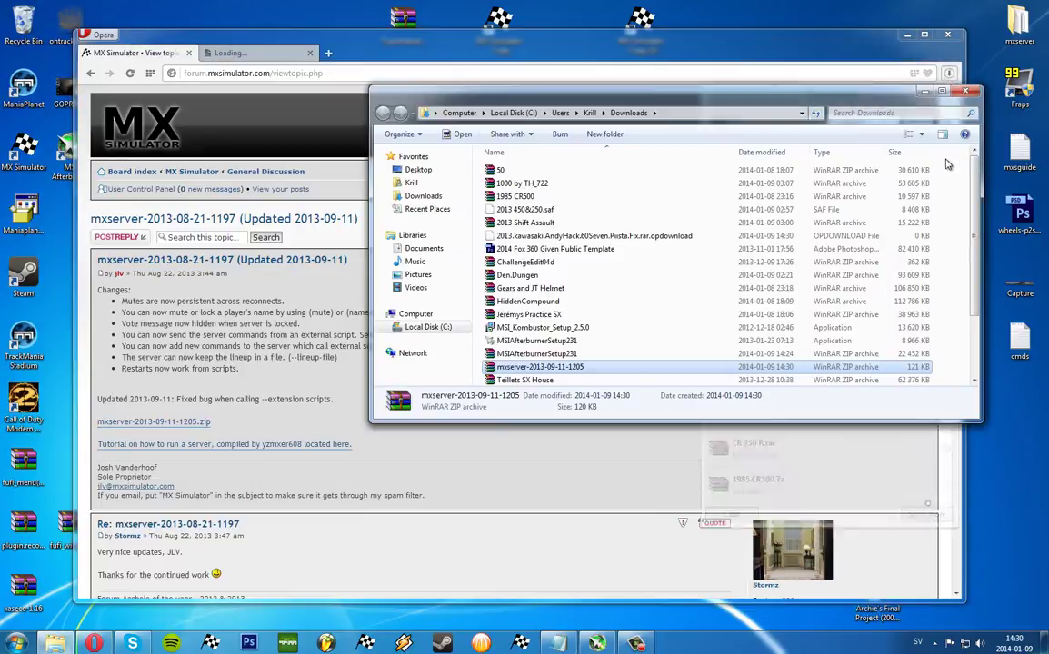
left_click(309, 56)
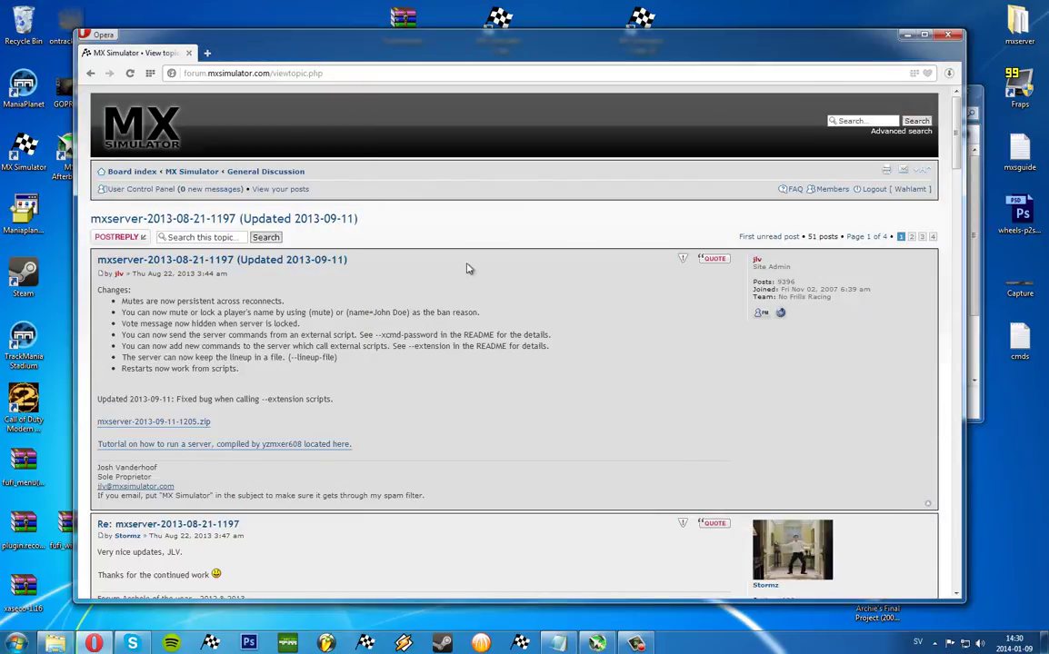
left_click(905, 35)
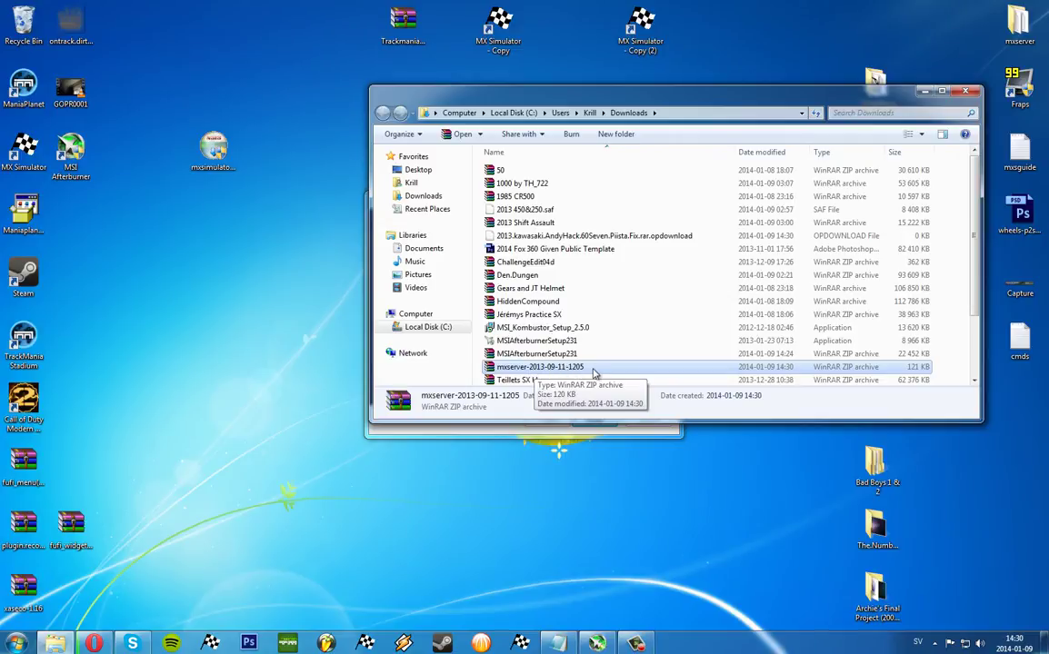
right_click(606, 367)
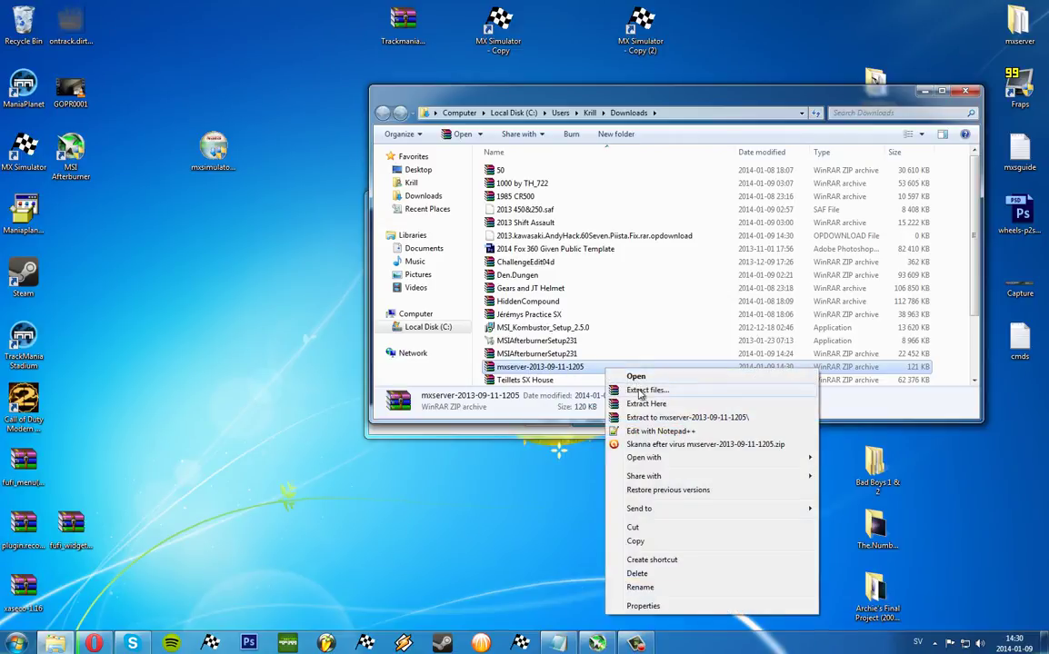
left_click(651, 406)
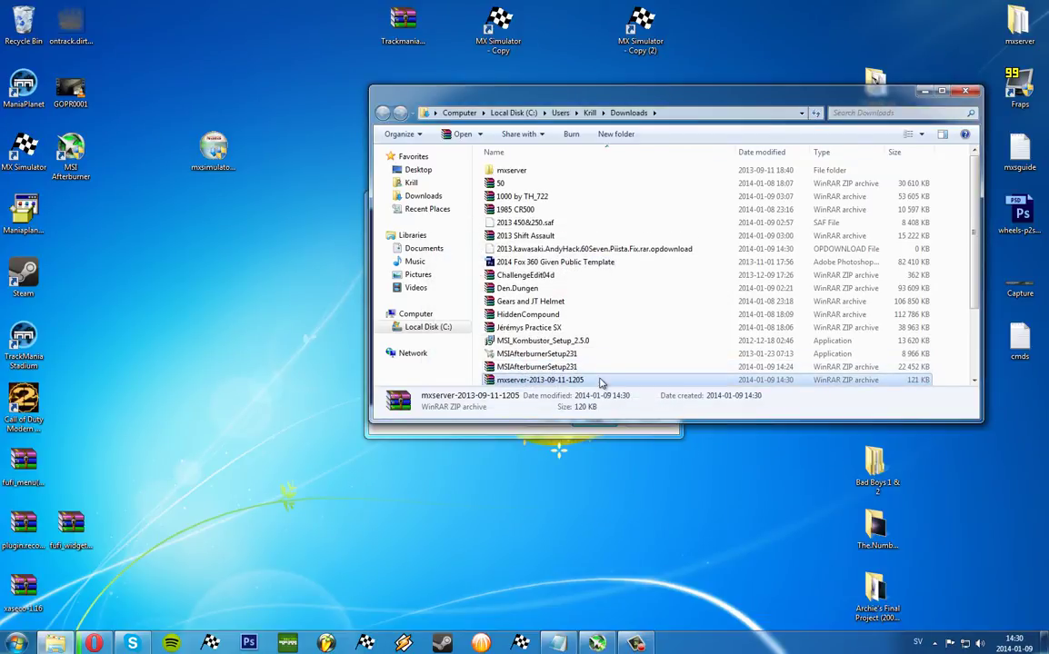
left_click(513, 172)
left_click(536, 171)
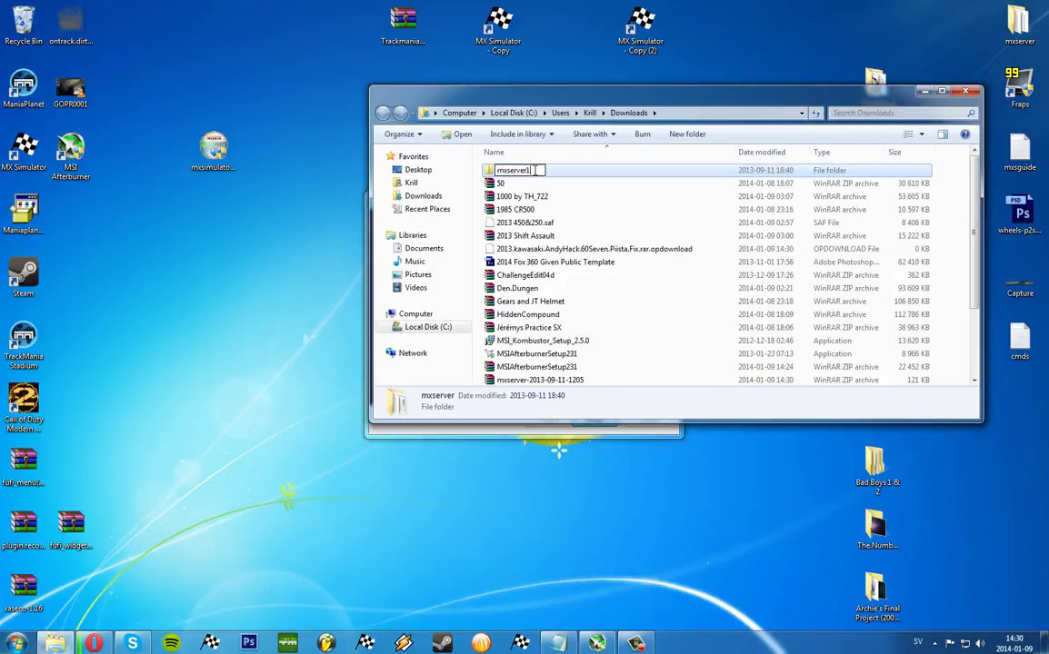
type("1")
key("Return")
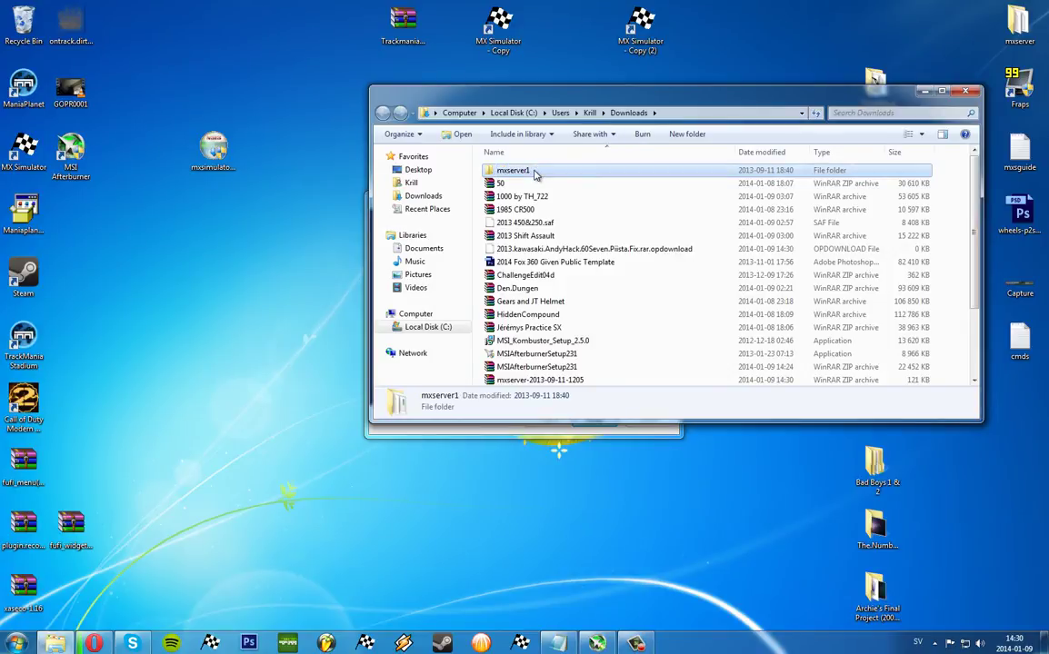
Step: Copy the mxserver1 folder to the desktop and close the Downloads window
right_click(525, 173)
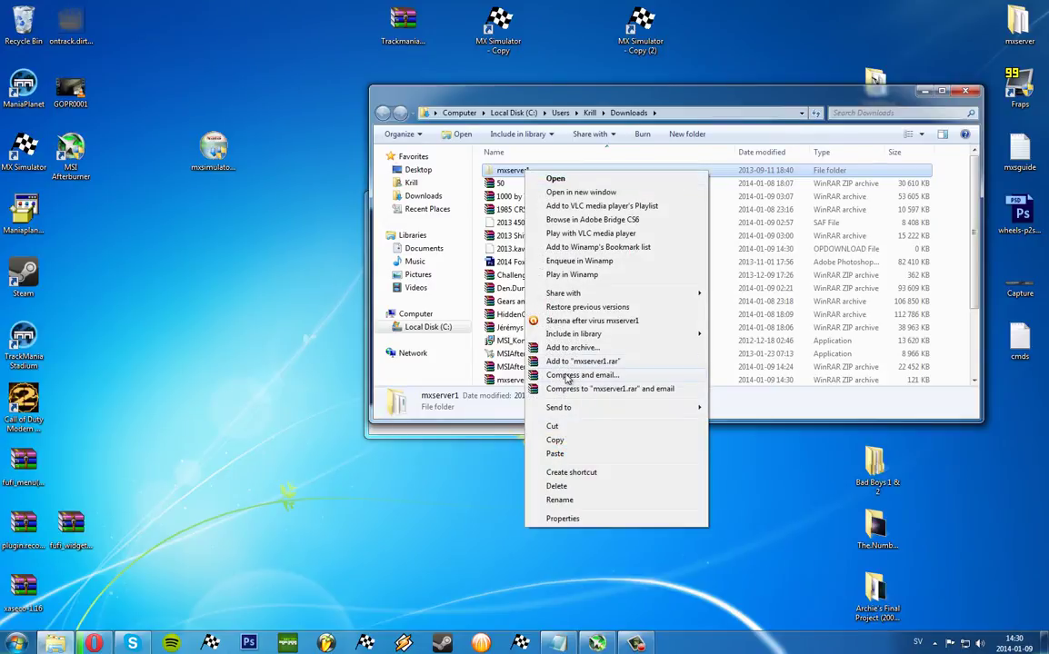
left_click(561, 439)
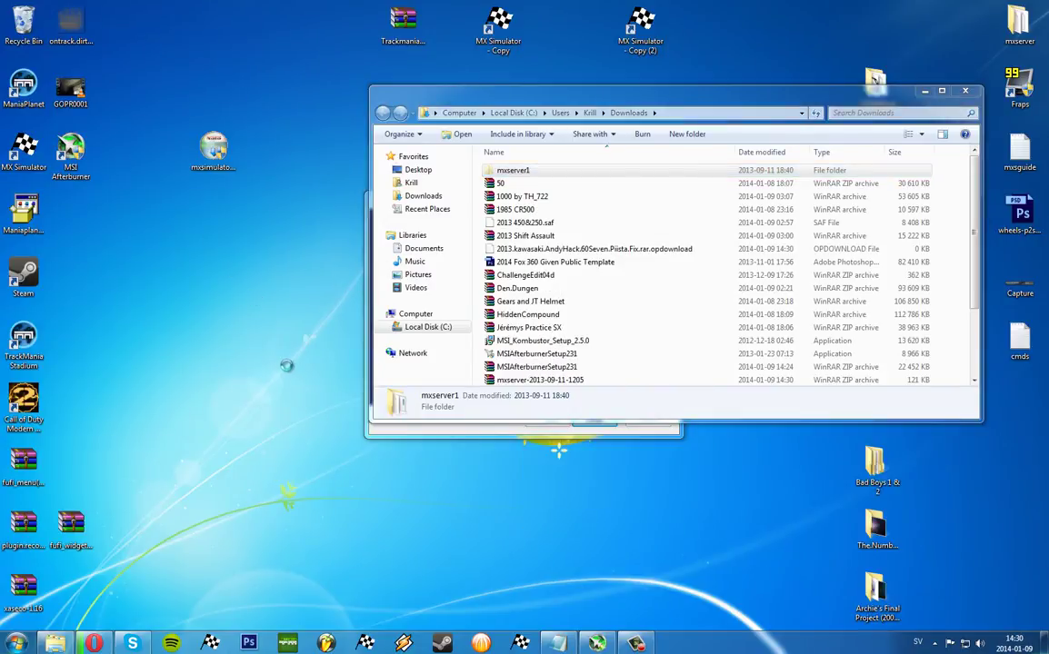
right_click(227, 266)
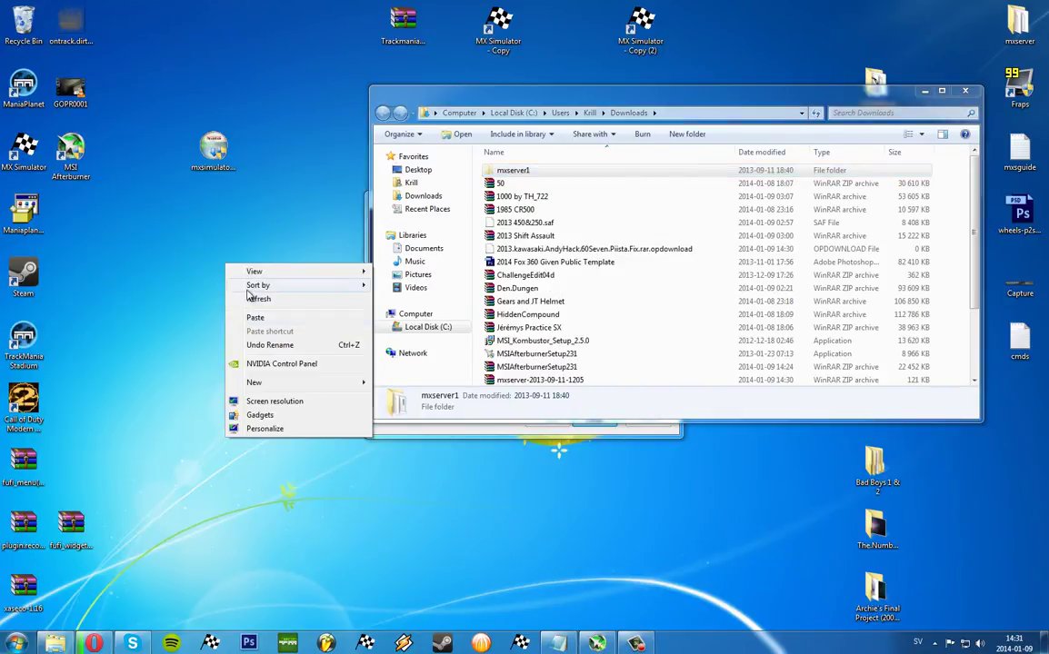
left_click(287, 320)
left_click(965, 91)
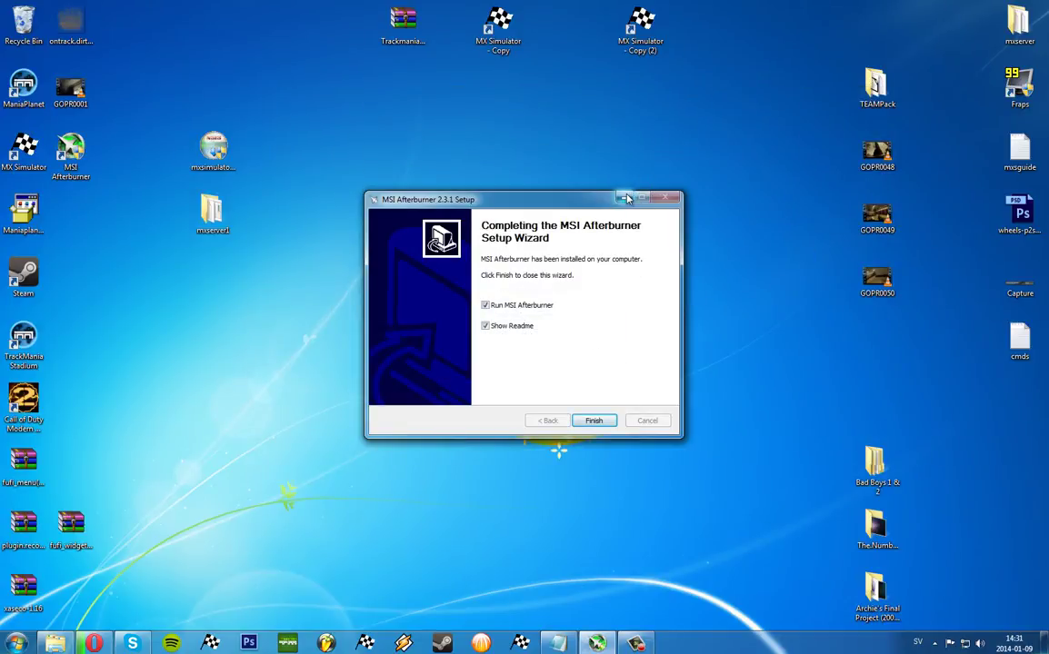
Step: Finish the MSI Afterburner setup wizard without running the program or showing its readme
left_click(516, 307)
left_click(520, 325)
left_click(593, 421)
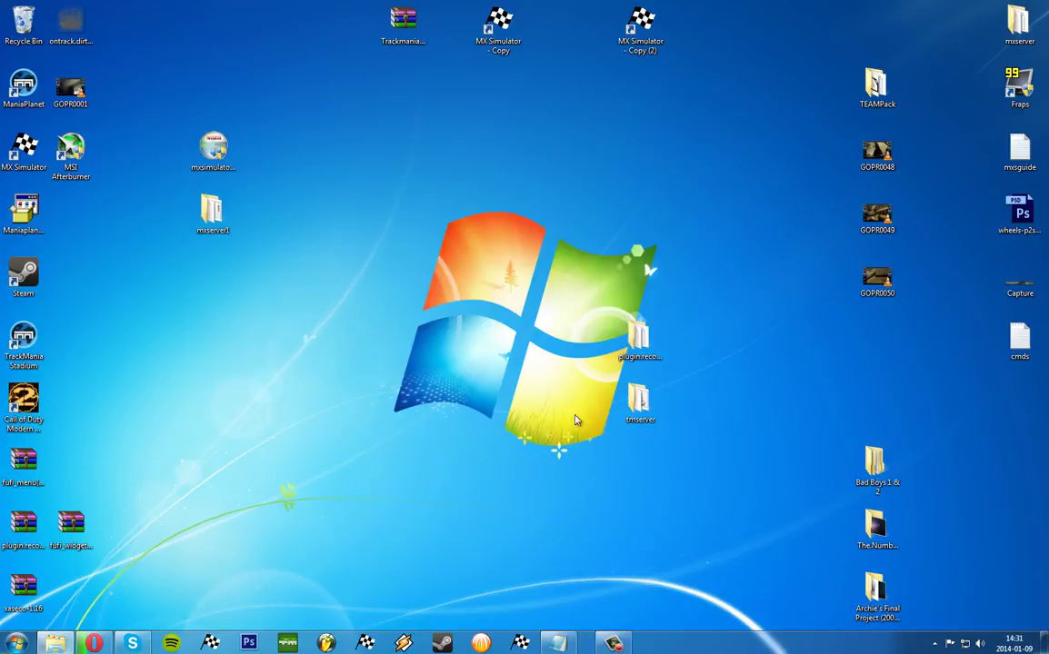
Step: Open the mxserver1 folder on the desktop and look into its trackinfo subfolder
double_click(212, 211)
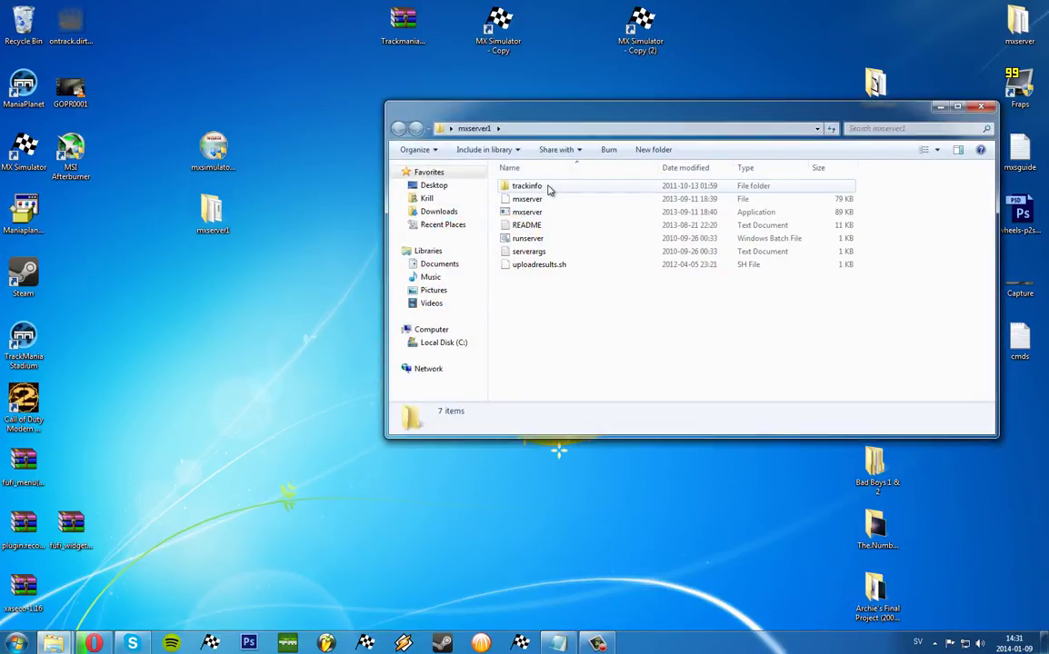
double_click(548, 188)
key("BackSpace")
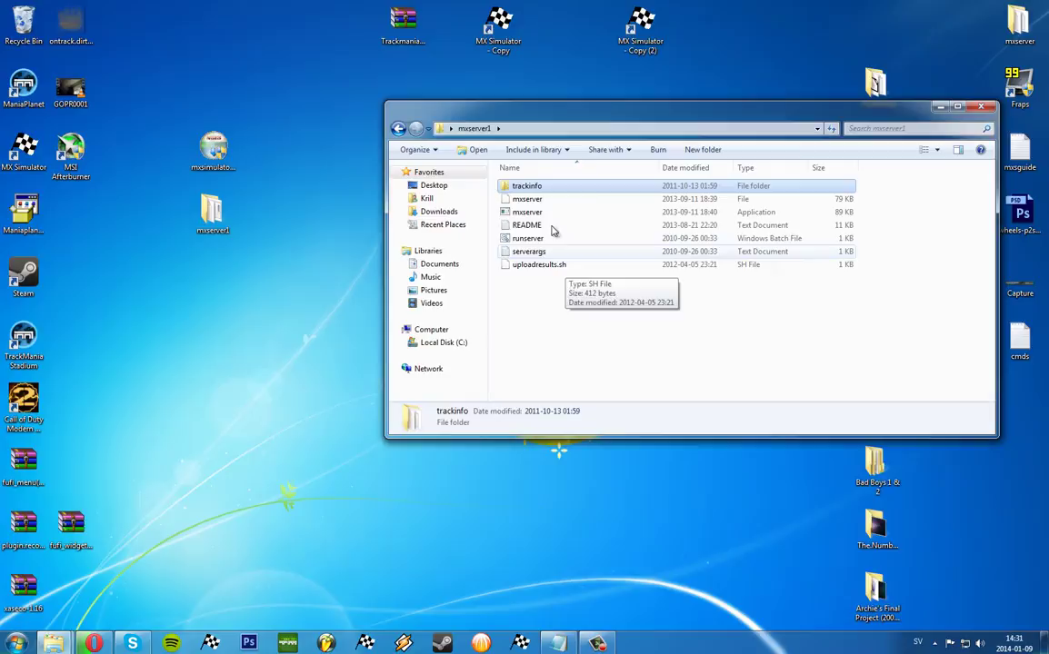
Step: Read through the mxserver command line options in the README file, including admin, laps and inactivity timeout
double_click(549, 226)
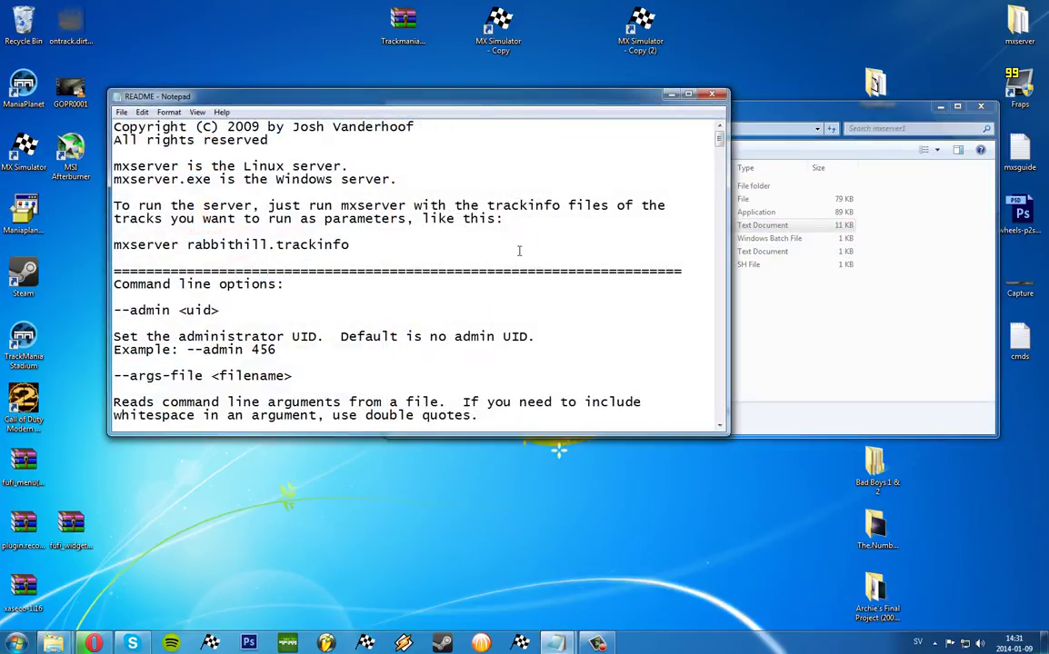
scroll(517, 251, "down", 8)
scroll(519, 251, "down", 15)
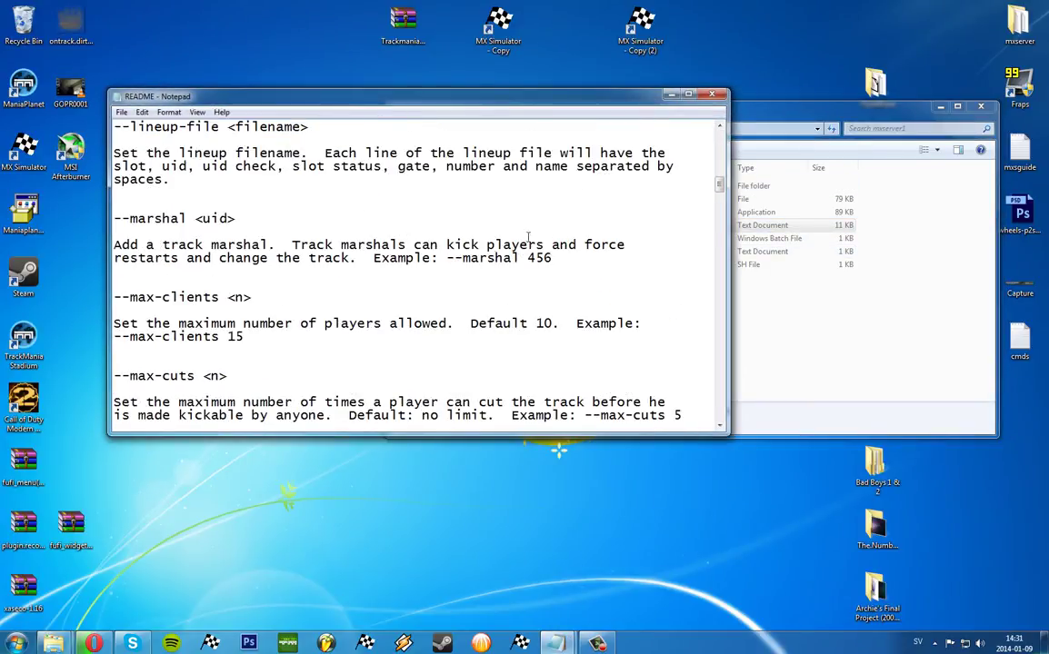
scroll(527, 238, "up", 2)
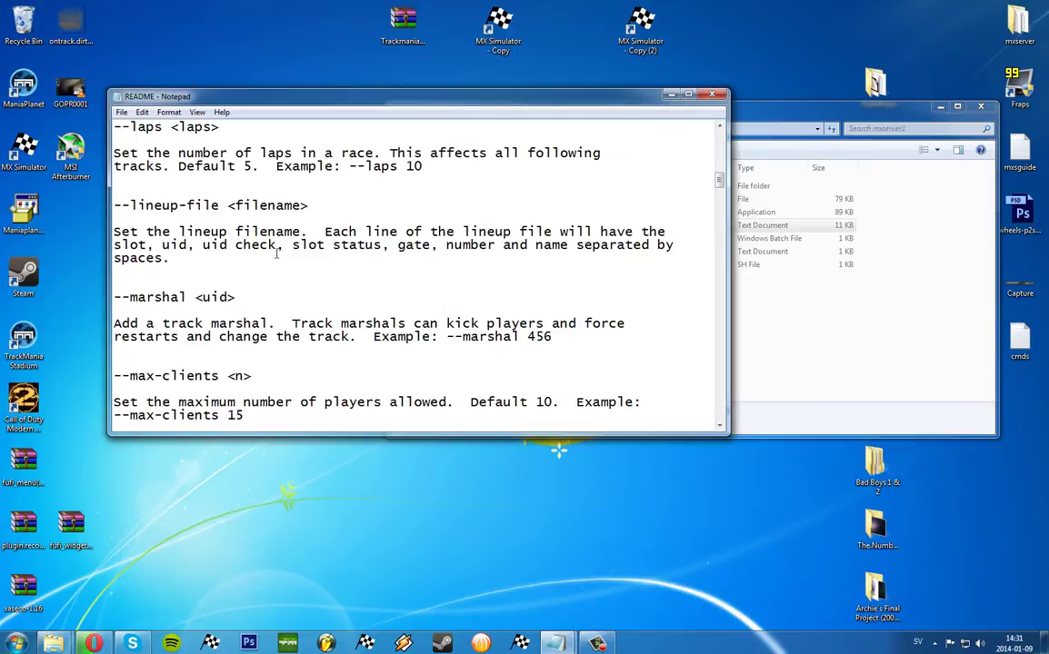
scroll(277, 254, "up", 1)
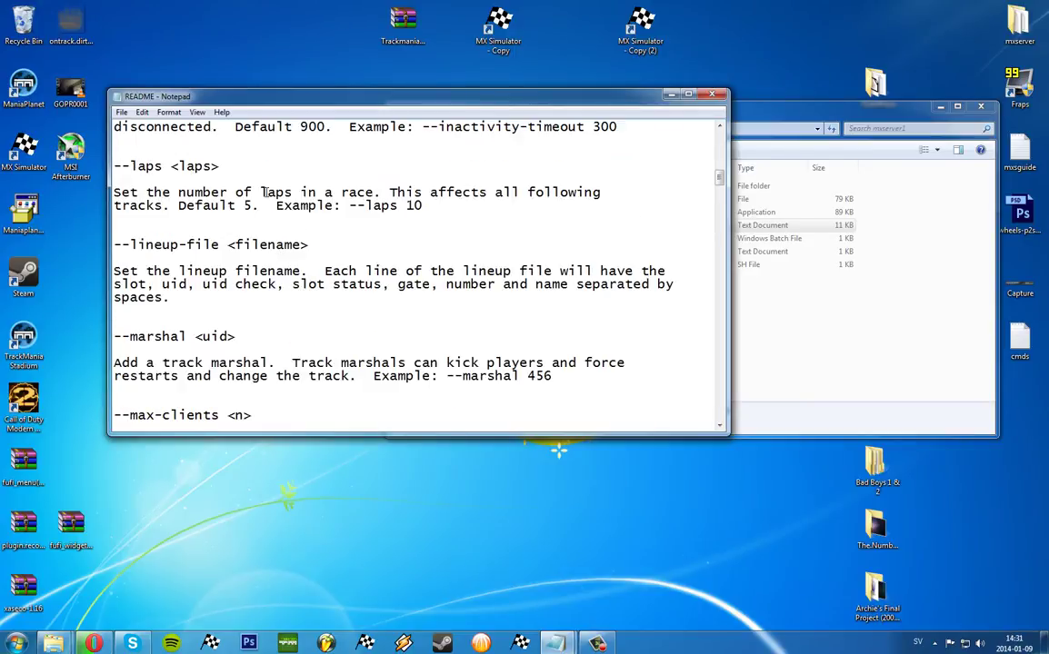
scroll(264, 193, "up", 2)
scroll(265, 193, "up", 1)
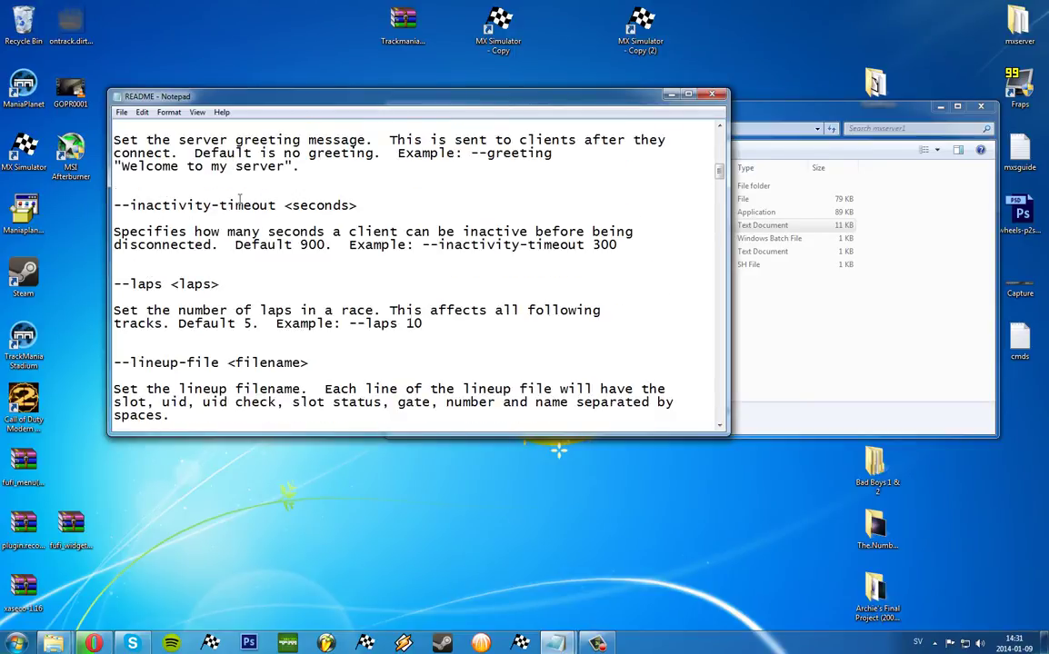
scroll(241, 200, "up", 15)
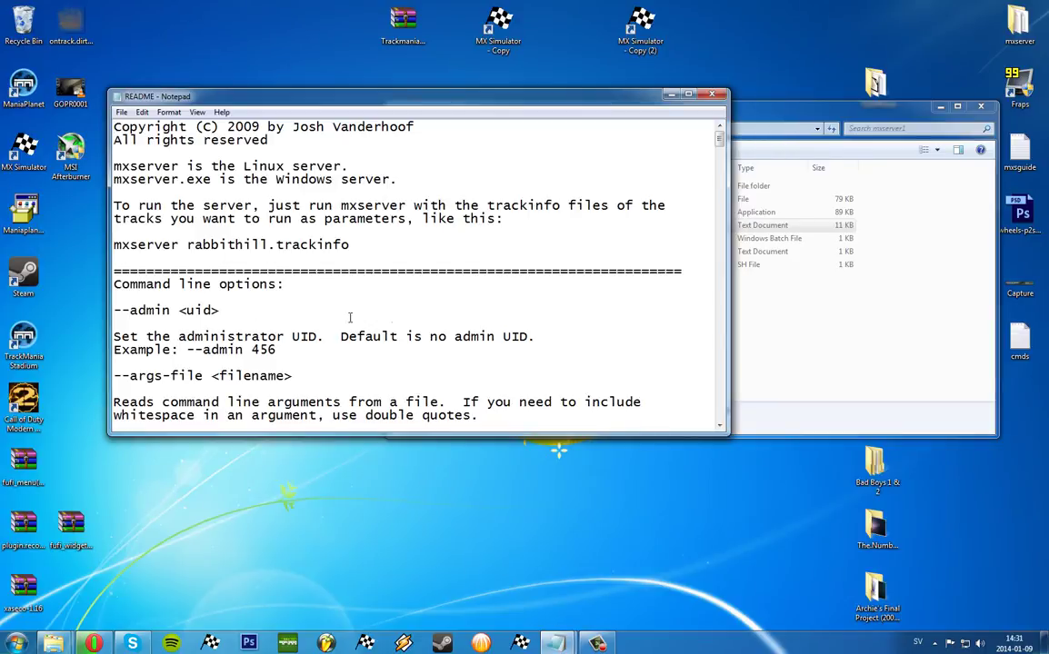
scroll(402, 310, "down", 4)
scroll(190, 275, "up", 4)
key("alt+F4")
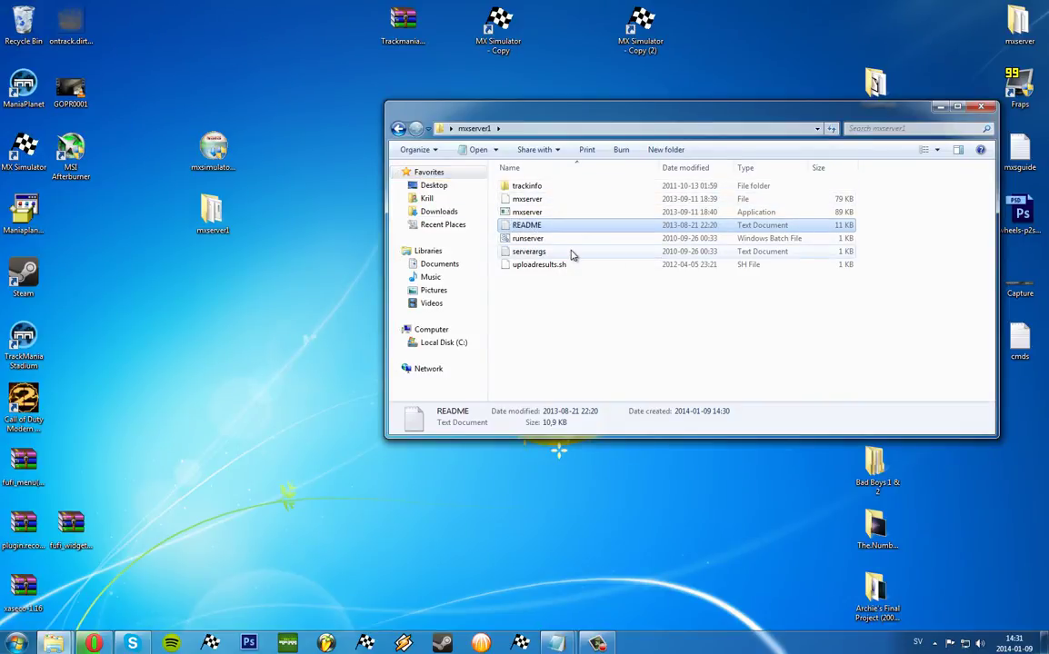
Step: Open the serverargs text file and examine its port setting
right_click(573, 252)
key("m")
double_click(582, 259)
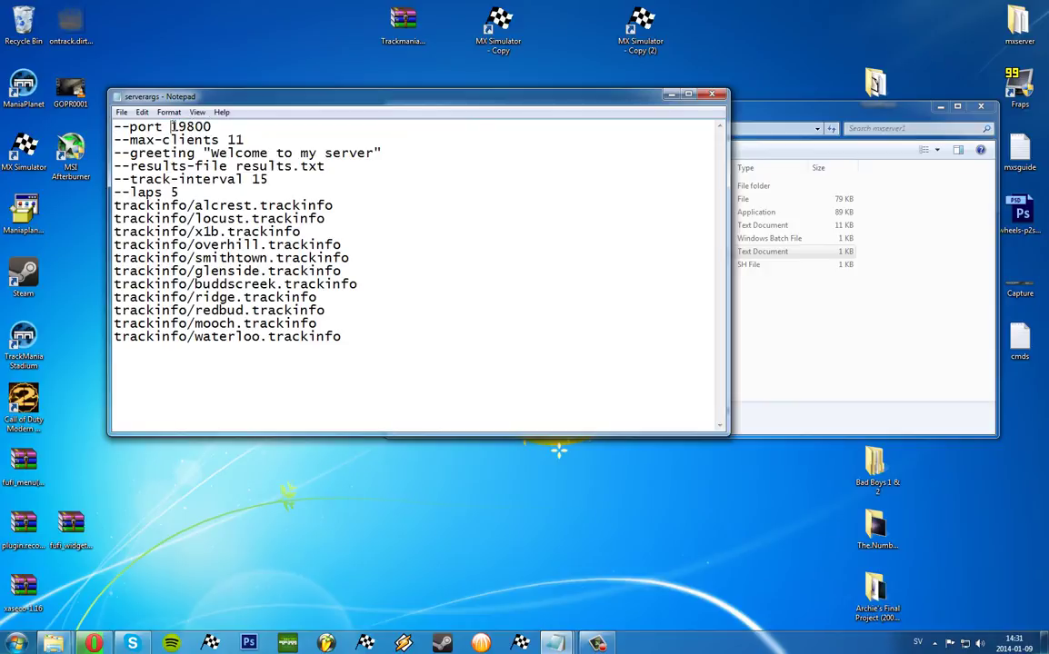
double_click(179, 125)
left_click(242, 127)
Step: Add the line "router name model portforward" below the port number in the untitled Notepad note
mouse_move(568, 643)
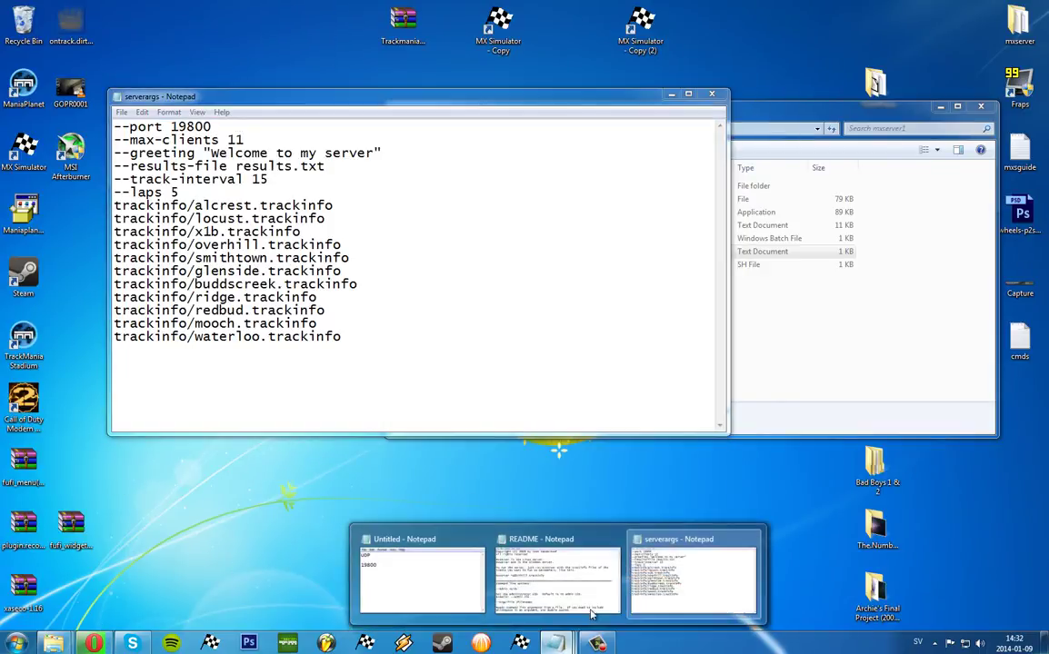
left_click(414, 585)
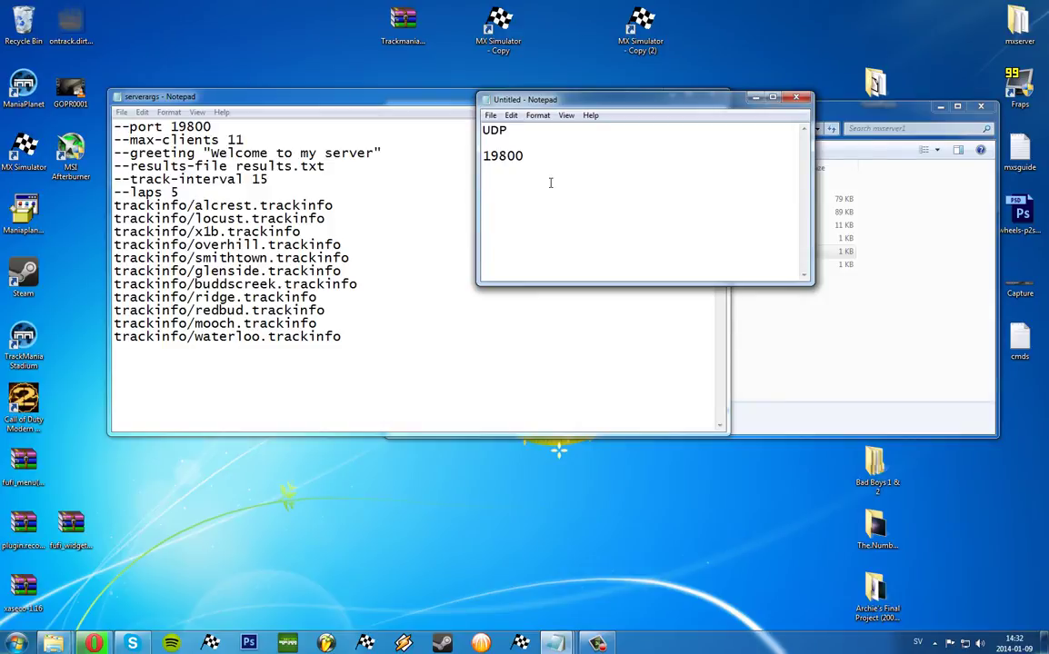
key("Return")
key("Return")
type("router name - model port")
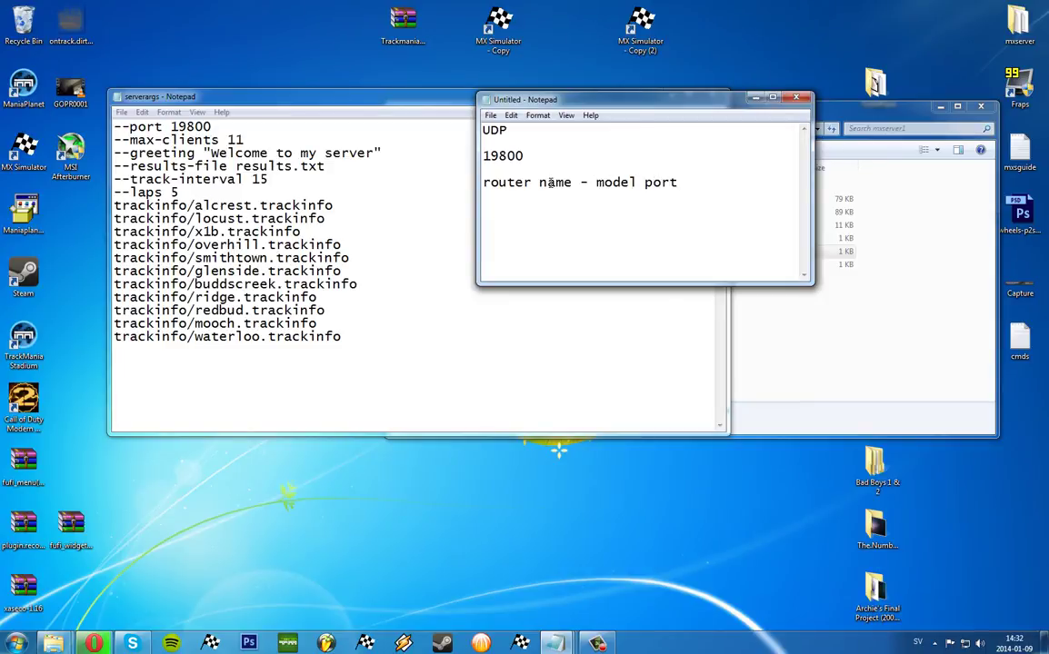
type("forwar")
left_click(587, 186)
key("BackSpace")
key("BackSpace")
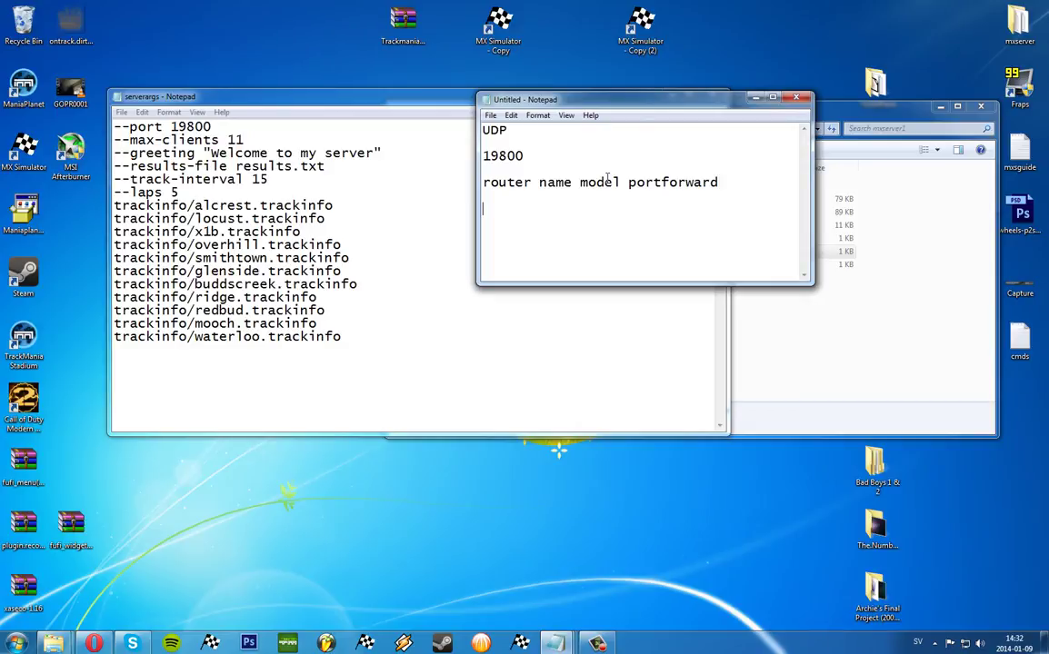
Step: Point out the UDP protocol and port 19800 in the untitled note
left_click(737, 196)
double_click(499, 130)
left_click(508, 155)
double_click(484, 156)
left_click(526, 161)
double_click(525, 155)
left_click(533, 158)
left_click(553, 205)
double_click(509, 157)
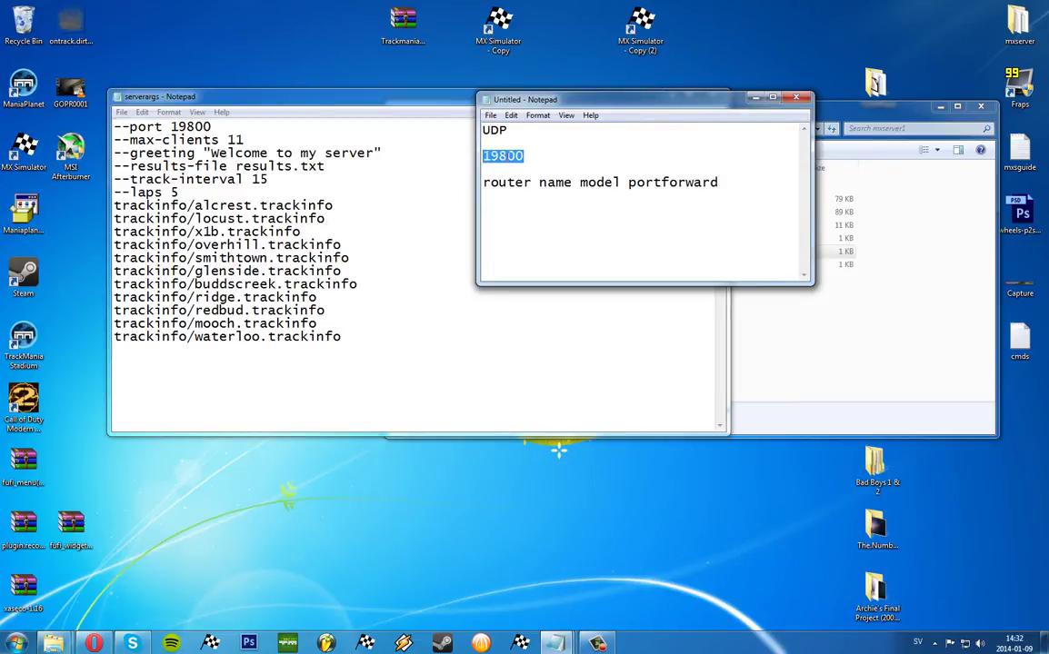
Step: Highlight port number 19800 in the untitled note, and select it together with the UDP line above it
left_click(510, 156)
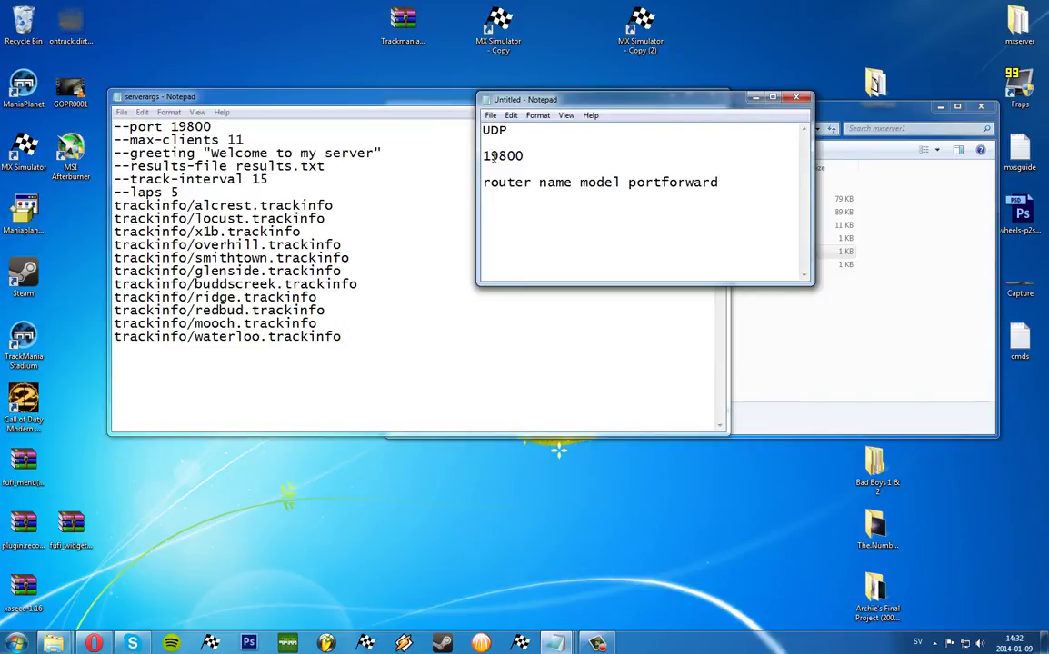
left_click_drag(492, 157, 534, 159)
left_click(534, 159)
left_click_drag(530, 157, 481, 131)
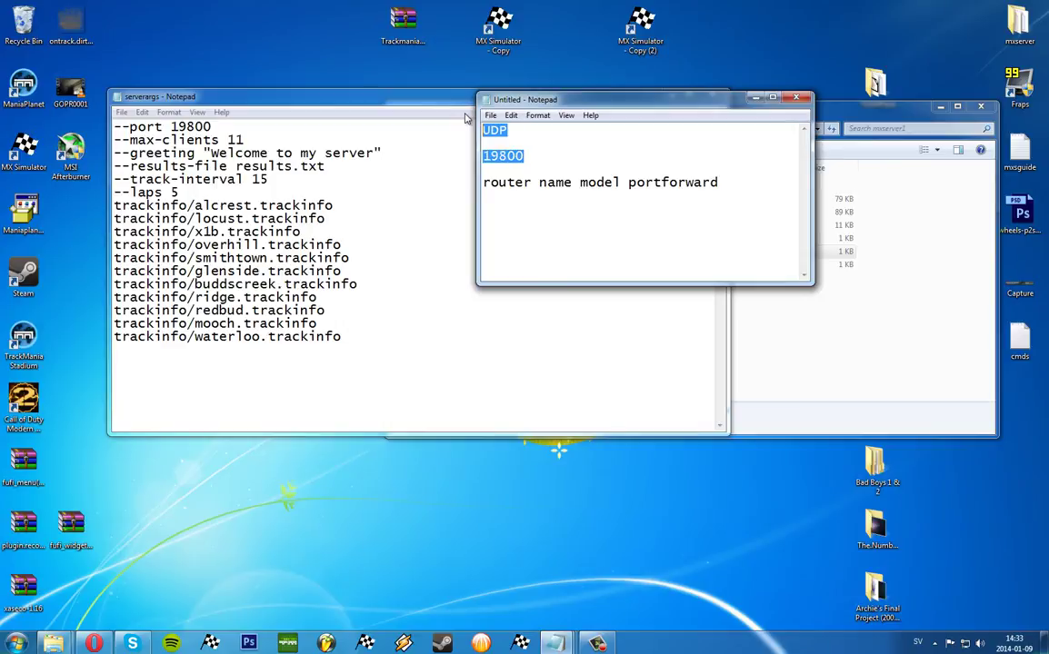
left_click(536, 154)
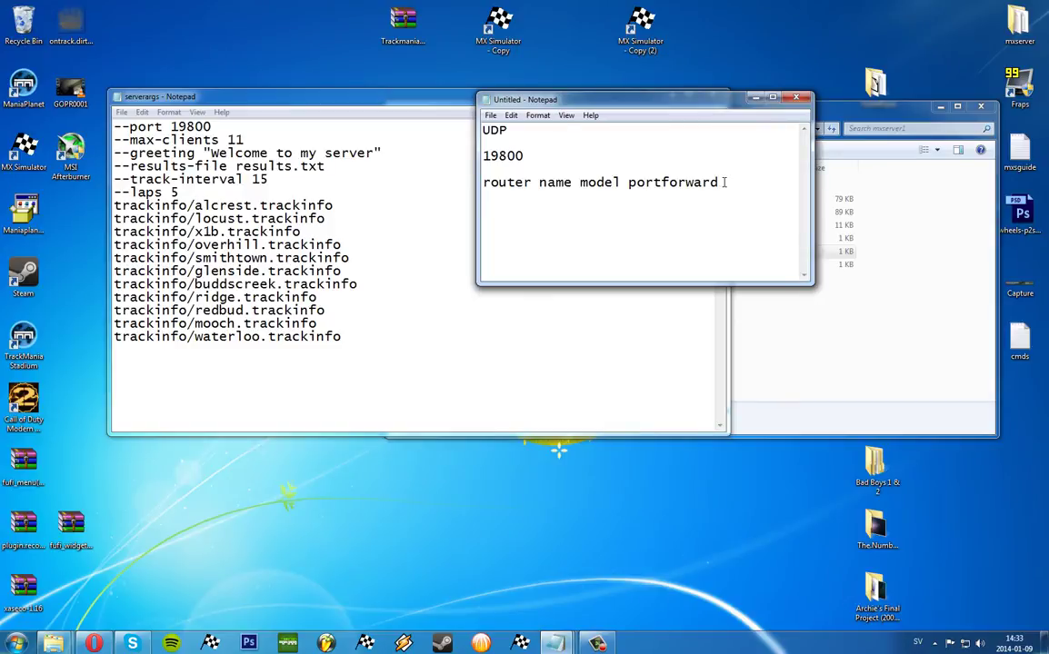
type("dd")
left_click_drag(616, 228, 451, 201)
key("BackSpace")
key("BackSpace")
key("BackSpace")
Step: Minimize the untitled note and set the laps value to 5 in the serverargs file
left_click(757, 98)
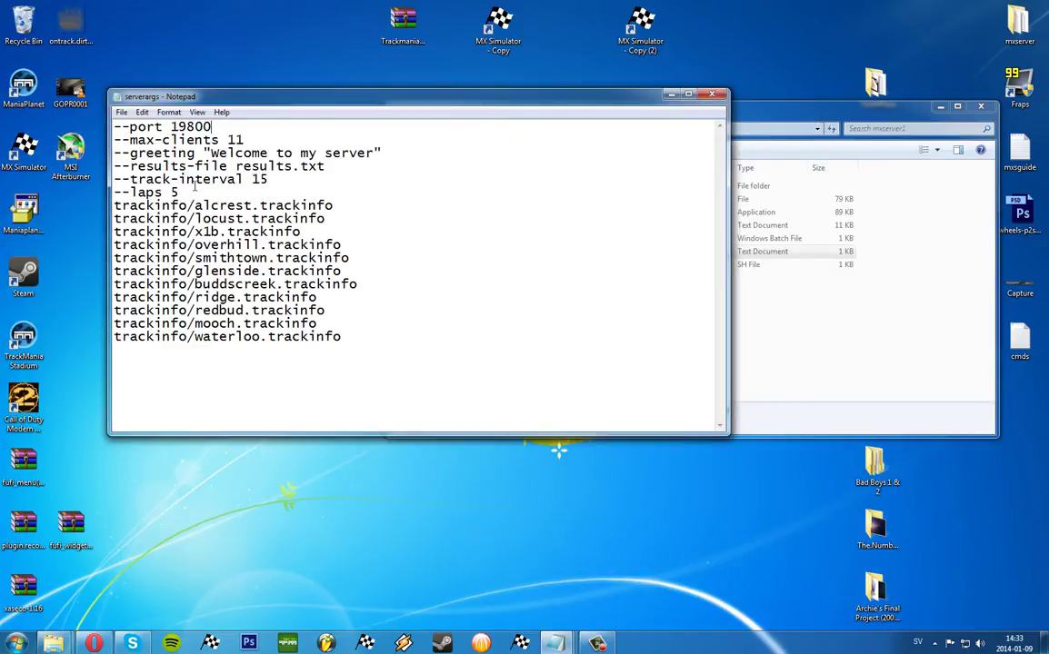
double_click(172, 126)
left_click(241, 134)
double_click(178, 192)
type("5")
key("BackSpace")
type("980")
key("BackSpace")
key("BackSpace")
type("5")
Step: Set the track-interval value to 0 and add the line "request restart" below the track list
double_click(260, 179)
type("1")
type("requ")
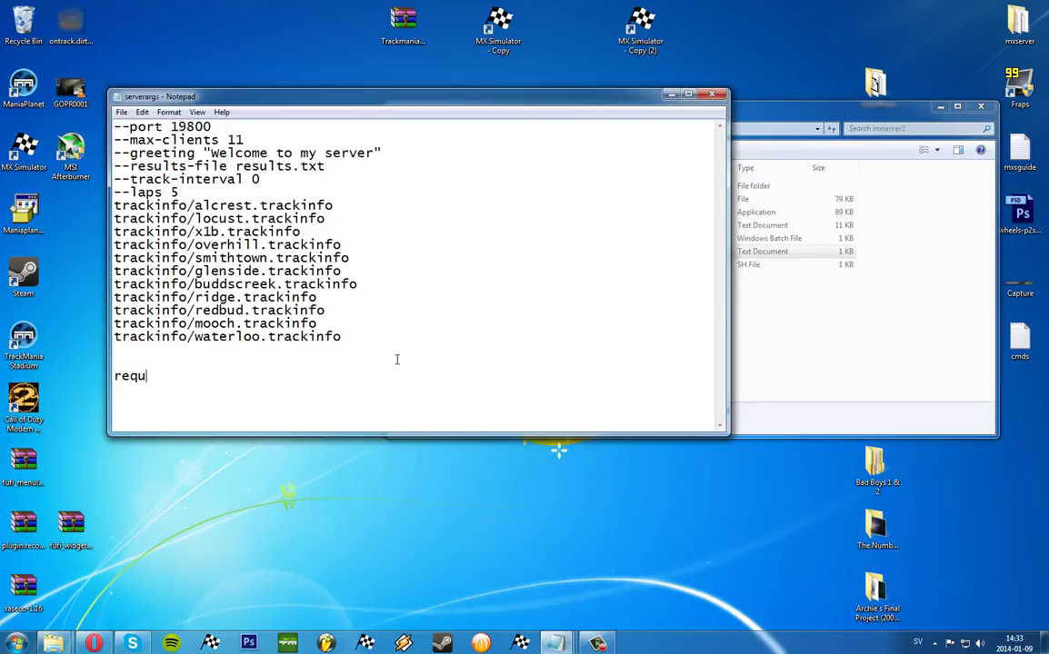
type("est t")
key("BackSpace")
key("BackSpace")
type("re")
key("BackSpace")
key("BackSpace")
type("restart")
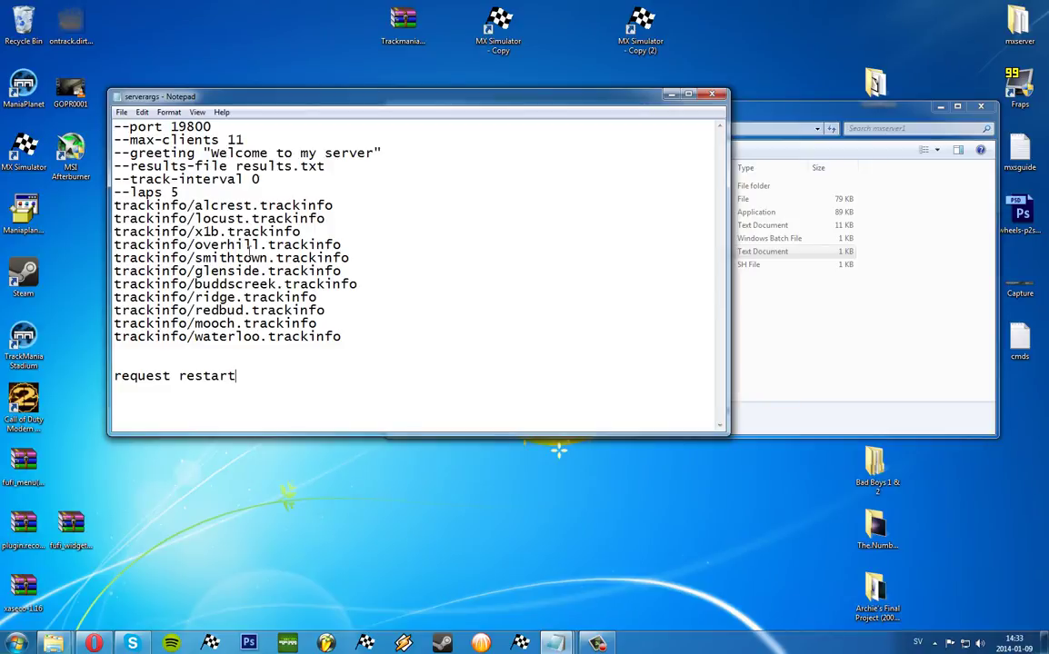
Step: Set the track-interval value to 10 and append "8min 2min" to the alcrest track line
double_click(256, 179)
type("10")
left_click(373, 208)
type("8min 2min")
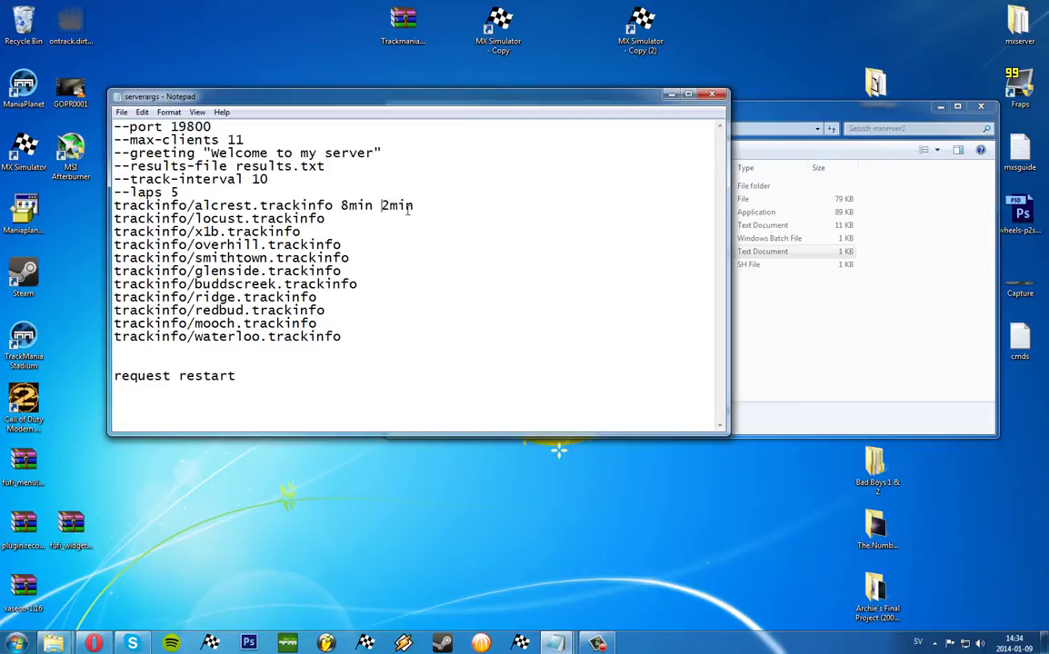
Step: Set the track-interval value to 5 in serverargs
double_click(415, 206)
double_click(263, 179)
left_click(270, 179)
double_click(263, 179)
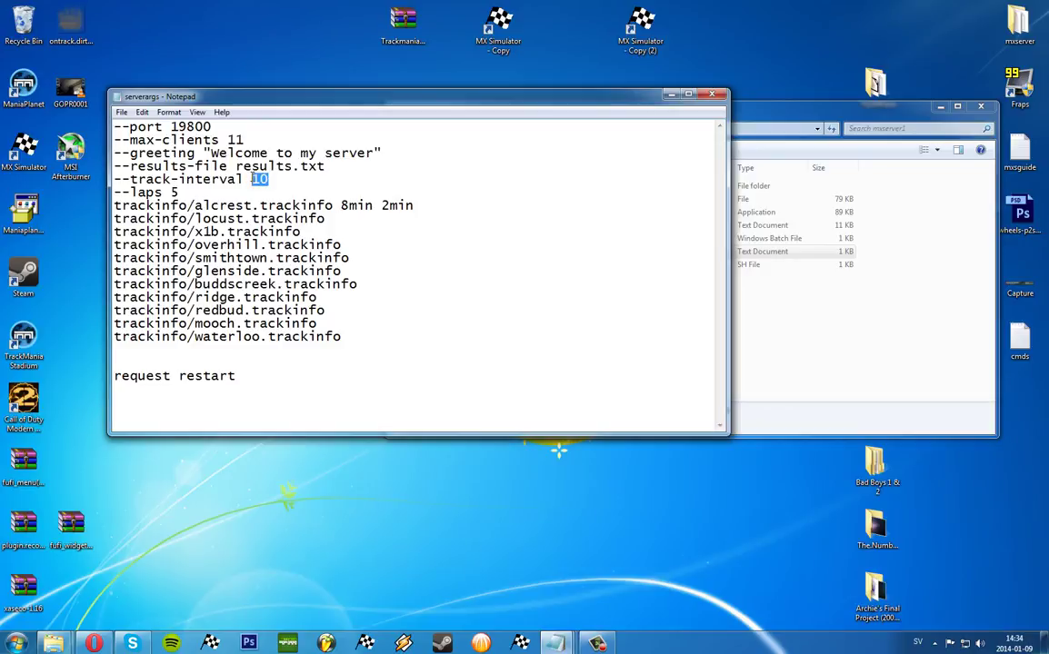
type("5")
double_click(257, 179)
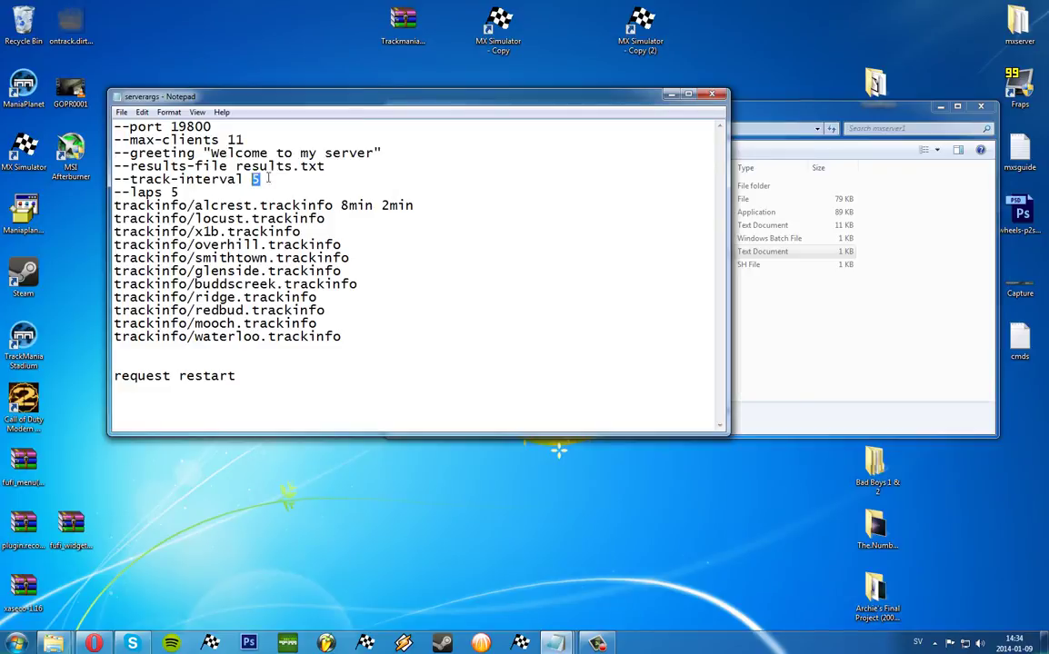
Step: Re-enter 5 as the laps value and remove the example texts "8min 2min" and "request restart"
left_click(182, 192)
key("BackSpace")
type("5")
left_click_drag(415, 207, 333, 206)
key("BackSpace")
left_click(202, 193)
key("BackSpace")
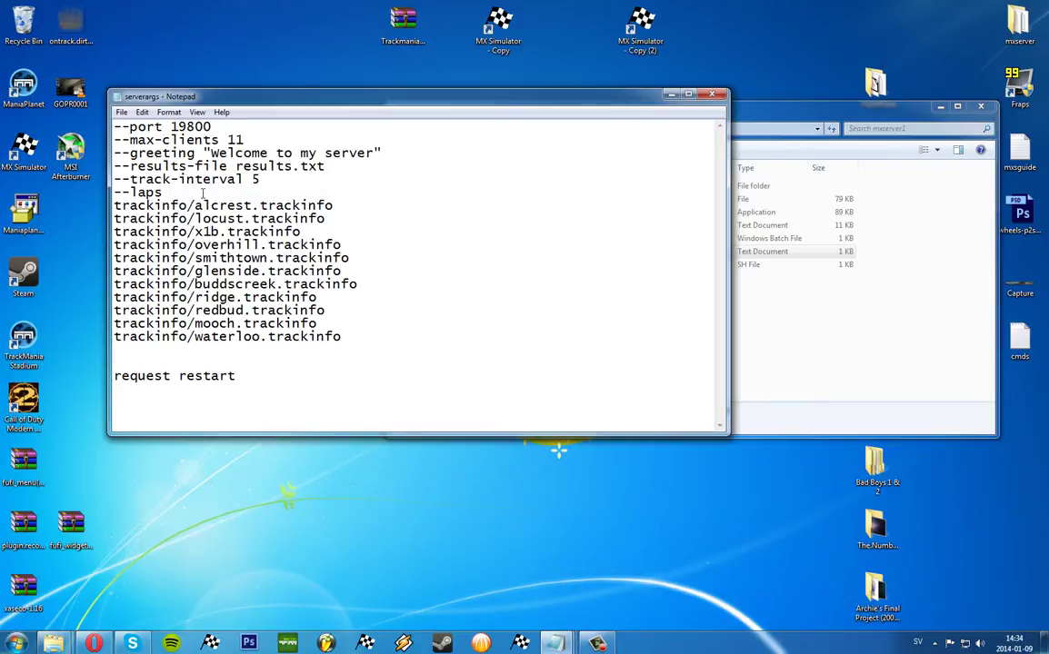
type("5")
left_click_drag(272, 376, 113, 376)
key("BackSpace")
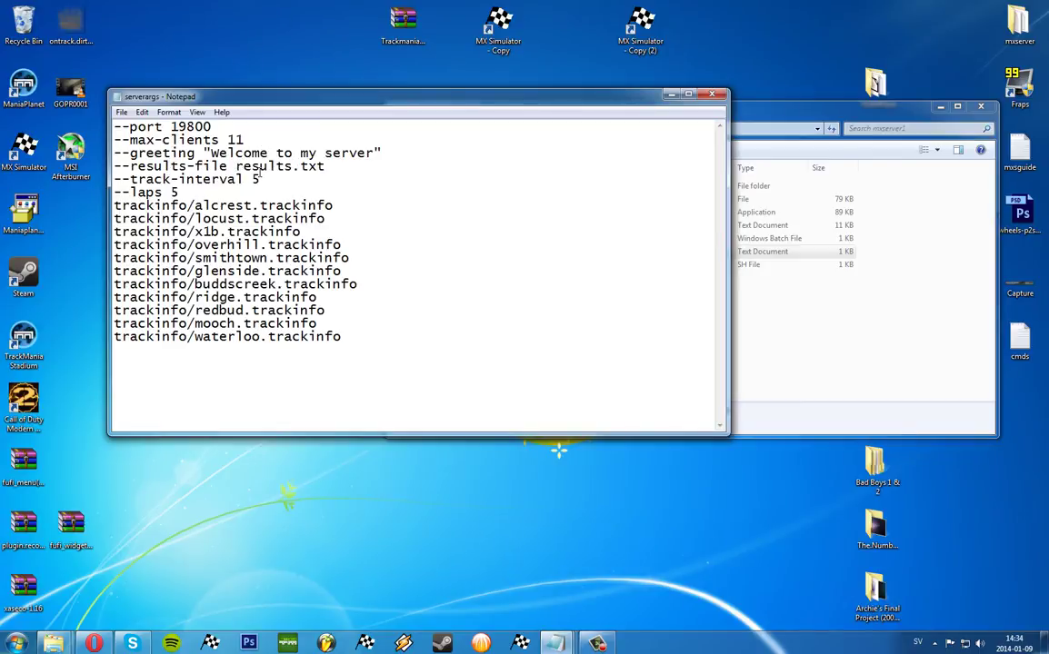
Step: Change the server greeting to "Welcome to Swag <3"
left_click_drag(212, 155, 373, 154)
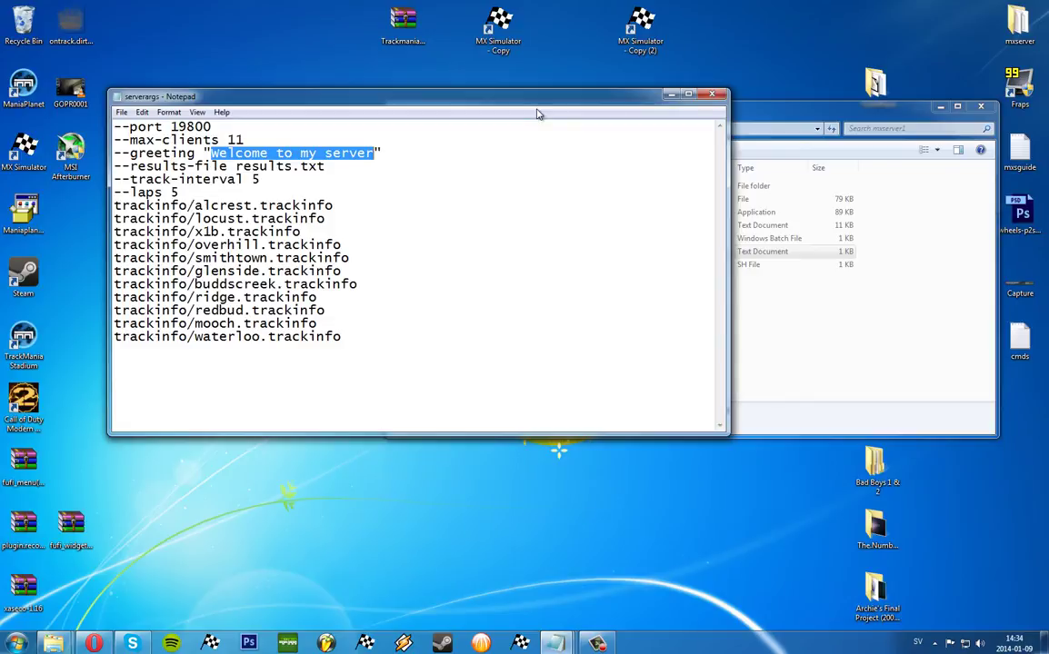
type("Swag")
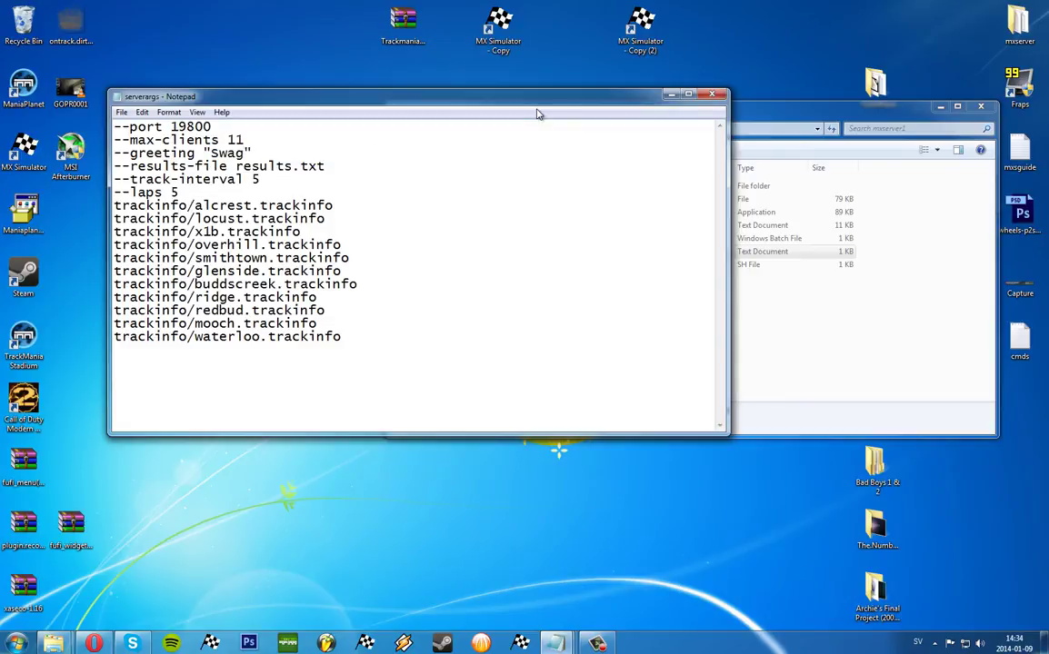
left_click_drag(220, 155, 211, 155)
key("Left")
type("welcome to s")
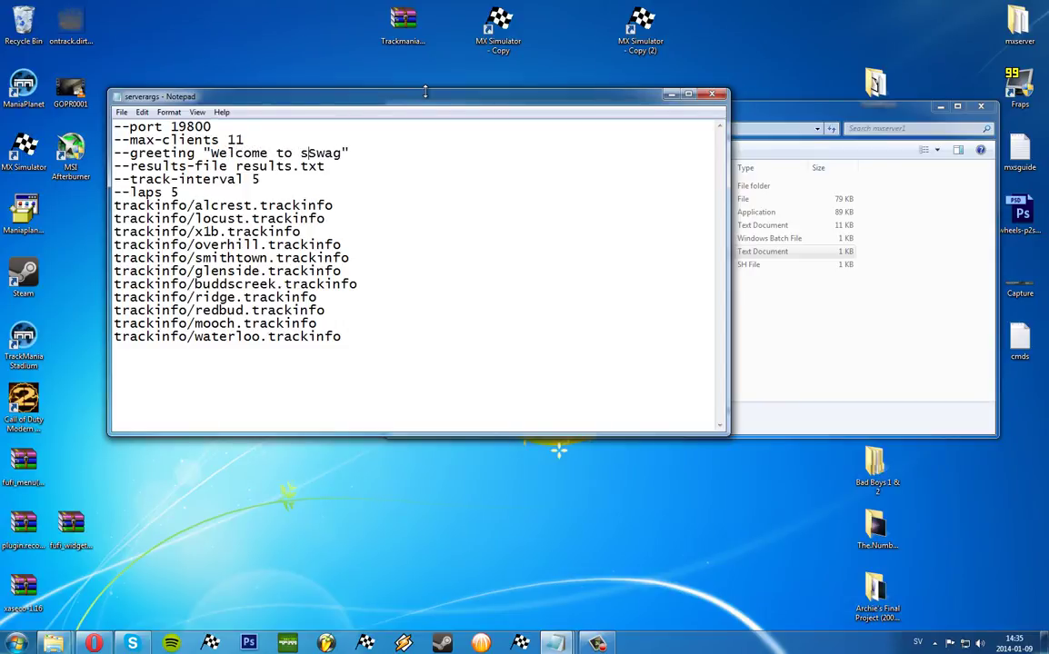
key("BackSpace")
left_click(336, 153)
type("<3")
left_click_drag(212, 153, 358, 152)
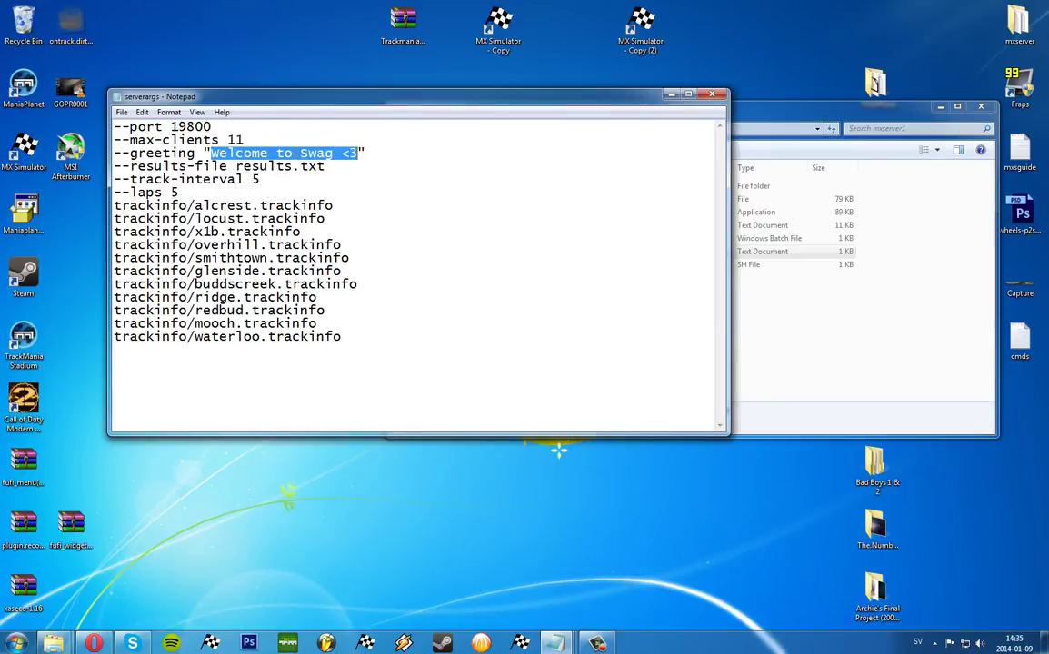
left_click(349, 144)
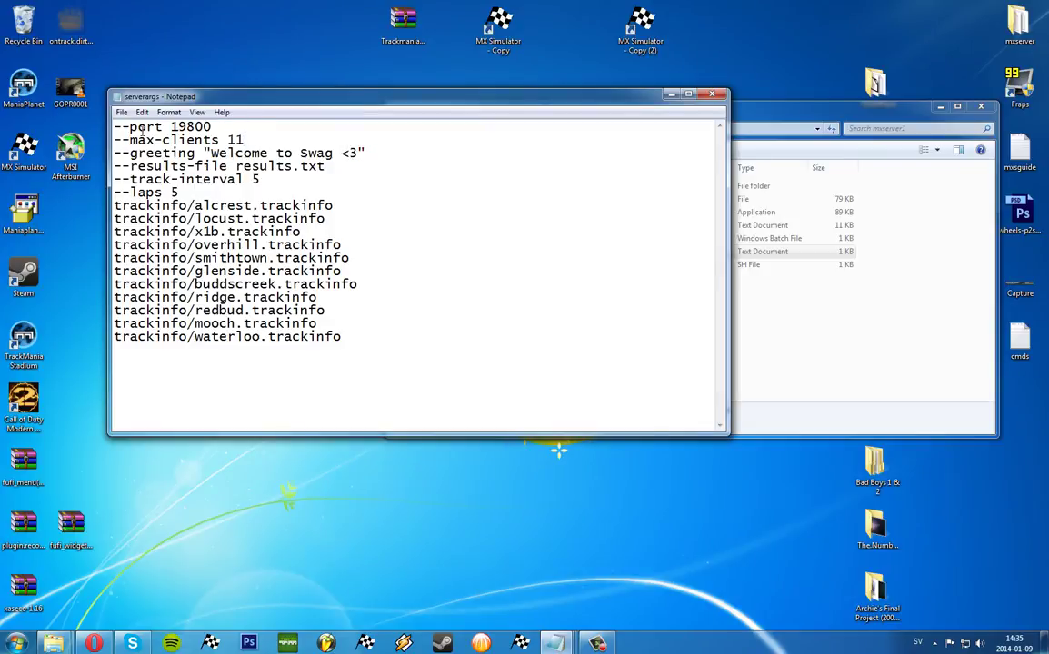
Step: Insert an --admin line with the administrator's UID above the port setting in serverargs
left_click(119, 127)
key("Return")
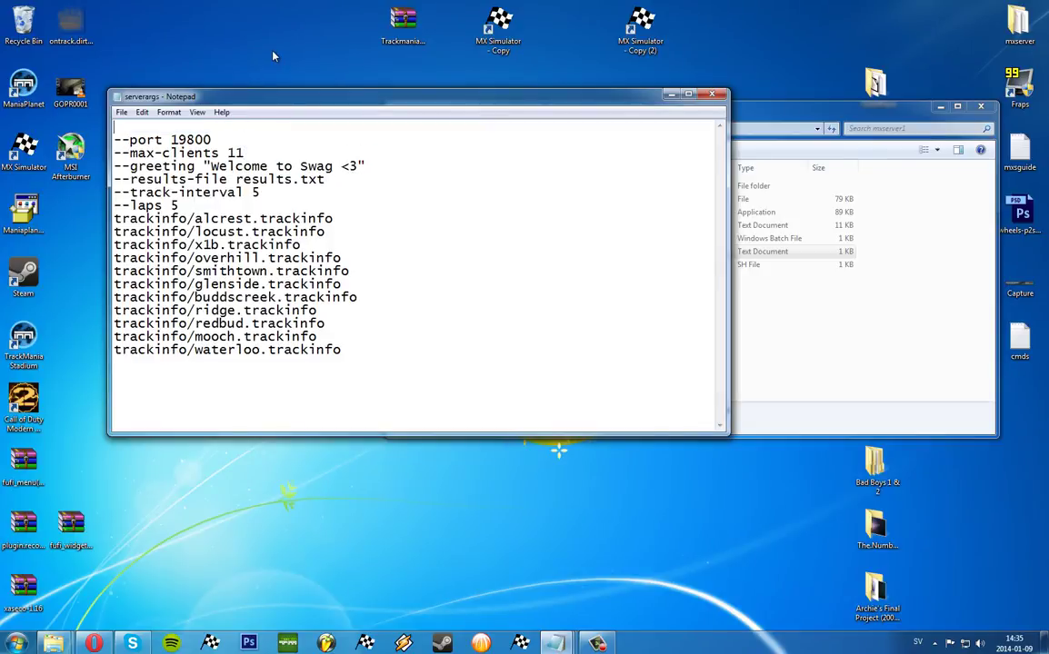
type("--admin 7250")
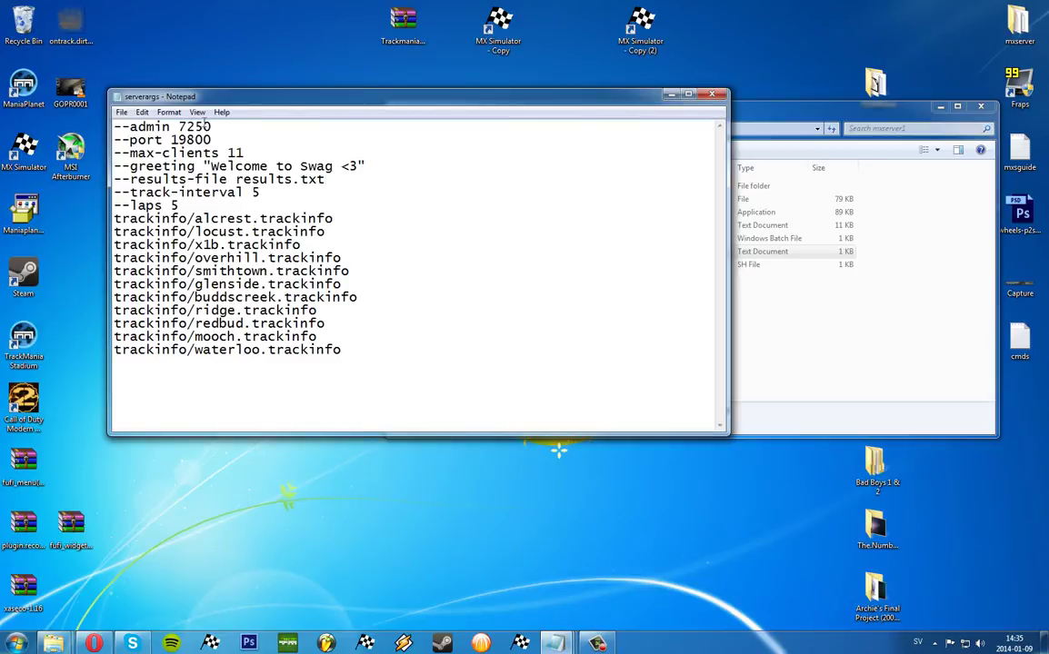
Step: Try adding a second --admin line with another UID below the first one, and delete it again
key("Return")
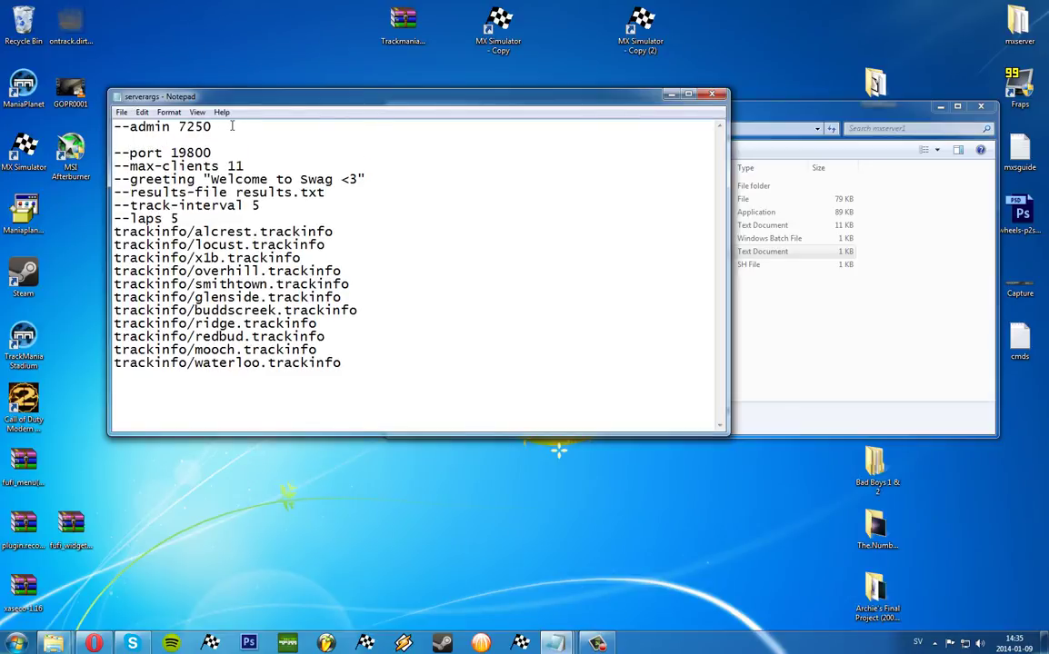
type("--admin 452154252")
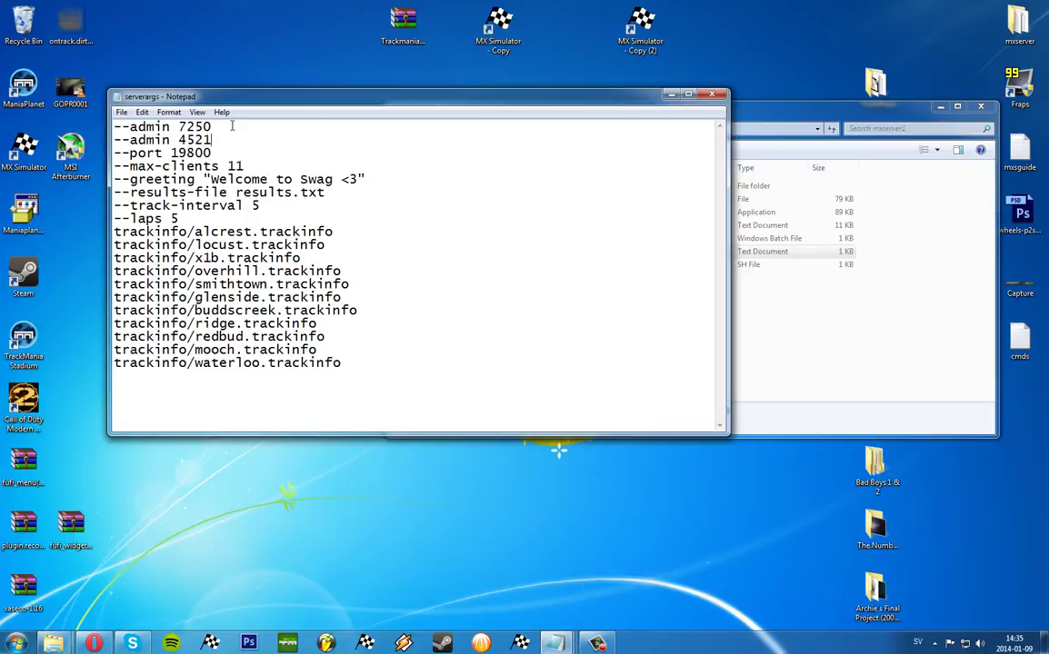
right_click(227, 127)
double_click(204, 141)
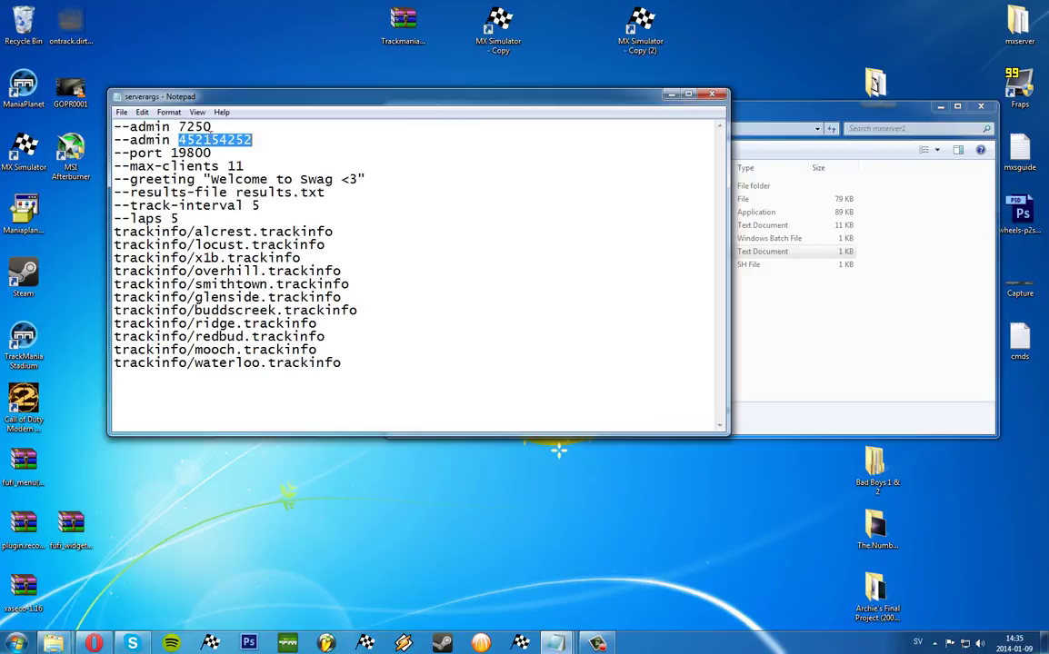
key("BackSpace")
key("BackSpace")
key("BackSpace")
key("BackSpace")
key("BackSpace")
key("BackSpace")
key("BackSpace")
key("BackSpace")
key("BackSpace")
key("BackSpace")
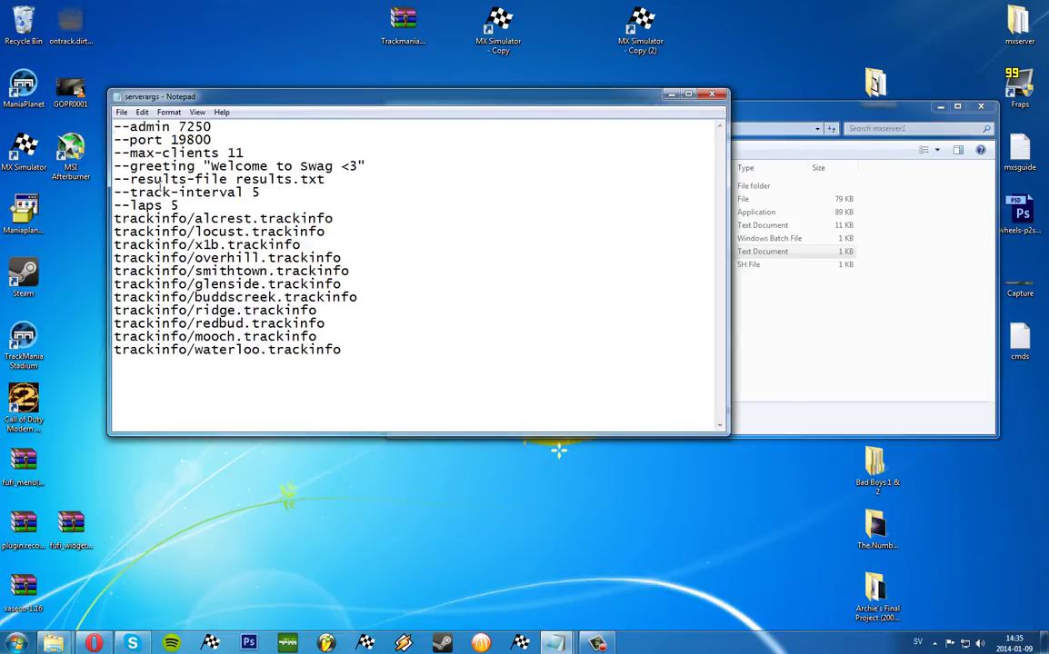
Step: Close the serverargs file and start the server with the runserver batch file, entering the administrator's UID
left_click(712, 96)
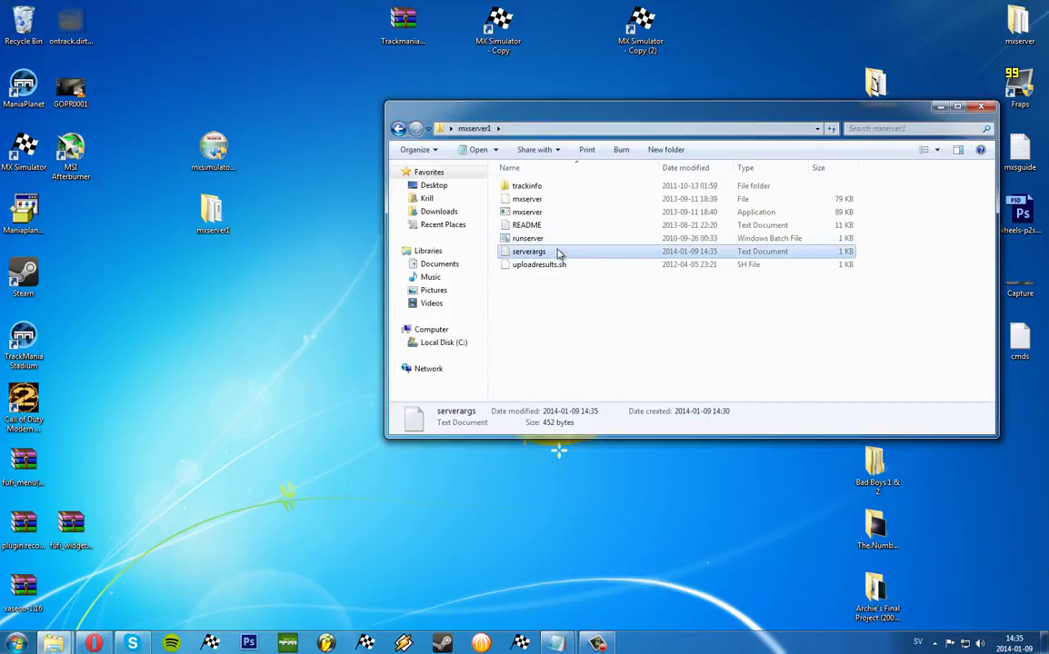
left_click_drag(559, 258, 560, 240)
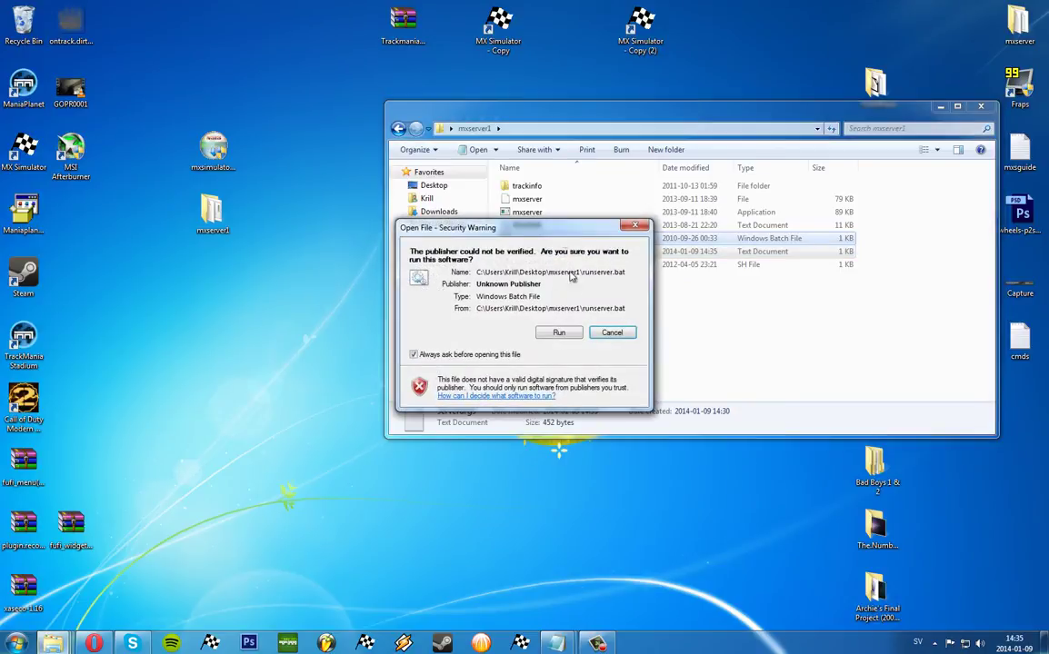
left_click(559, 334)
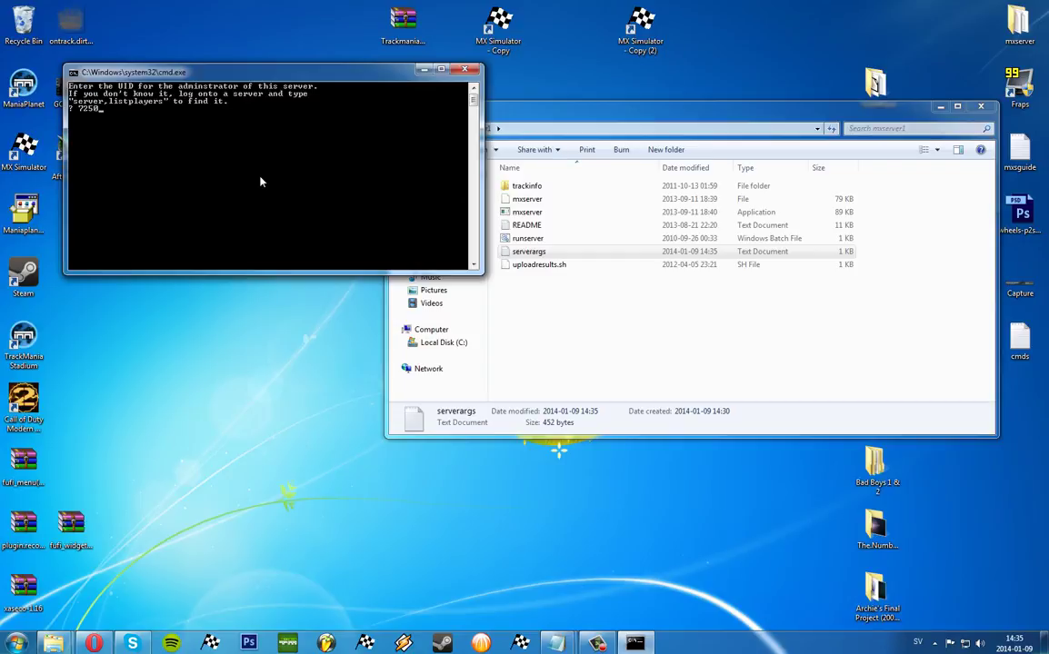
key("Return")
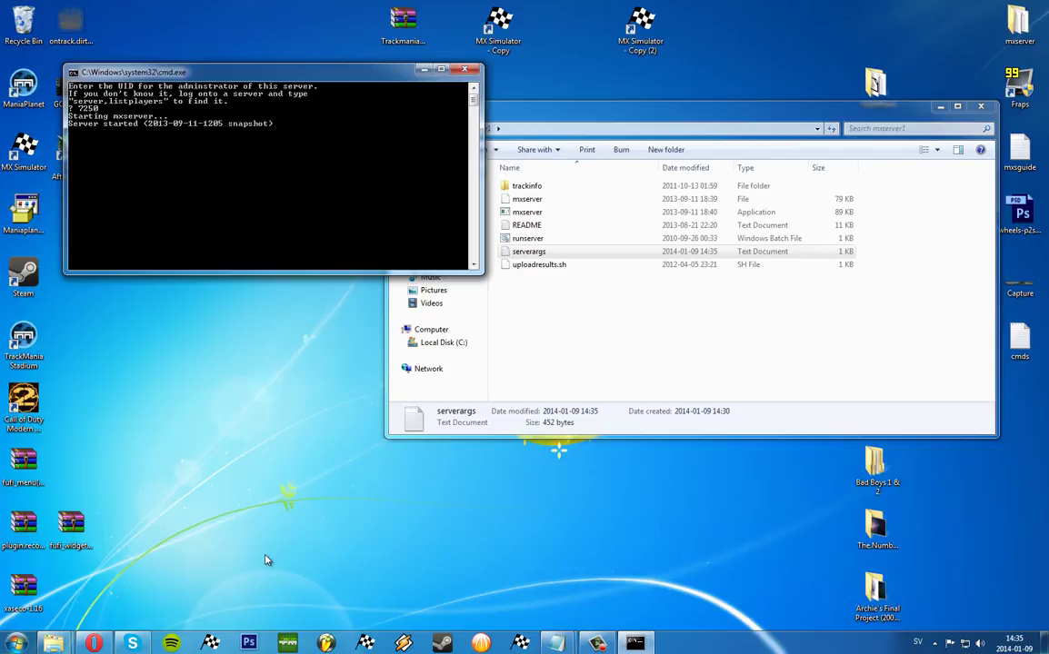
Step: Switch to MX Simulator and connect to the multiplayer server at the address already entered with port 19800
left_click(201, 583)
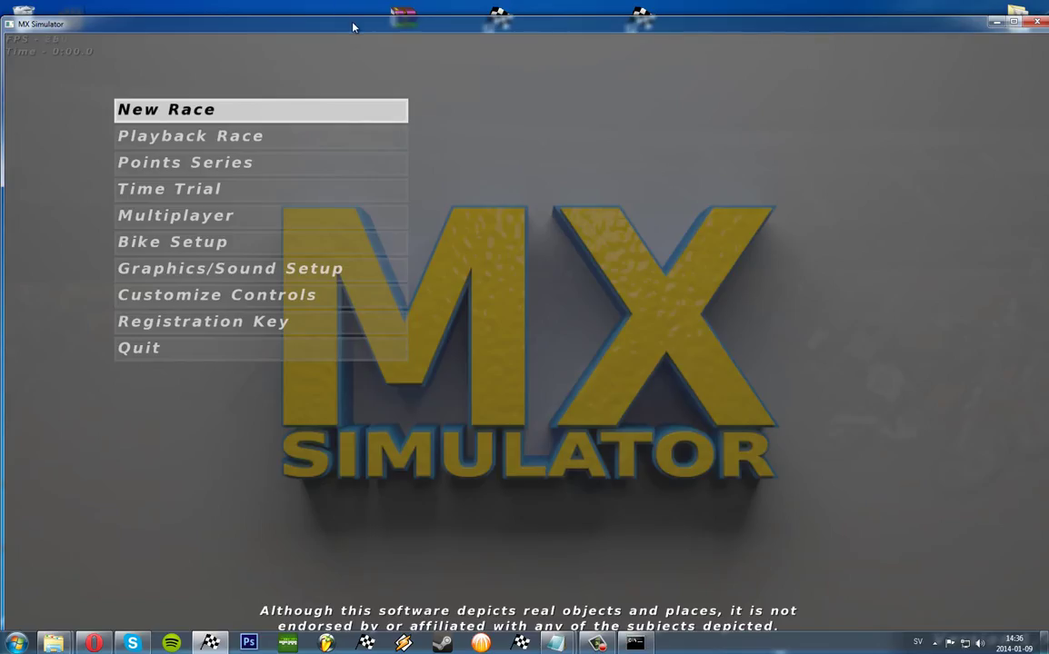
left_click(206, 194)
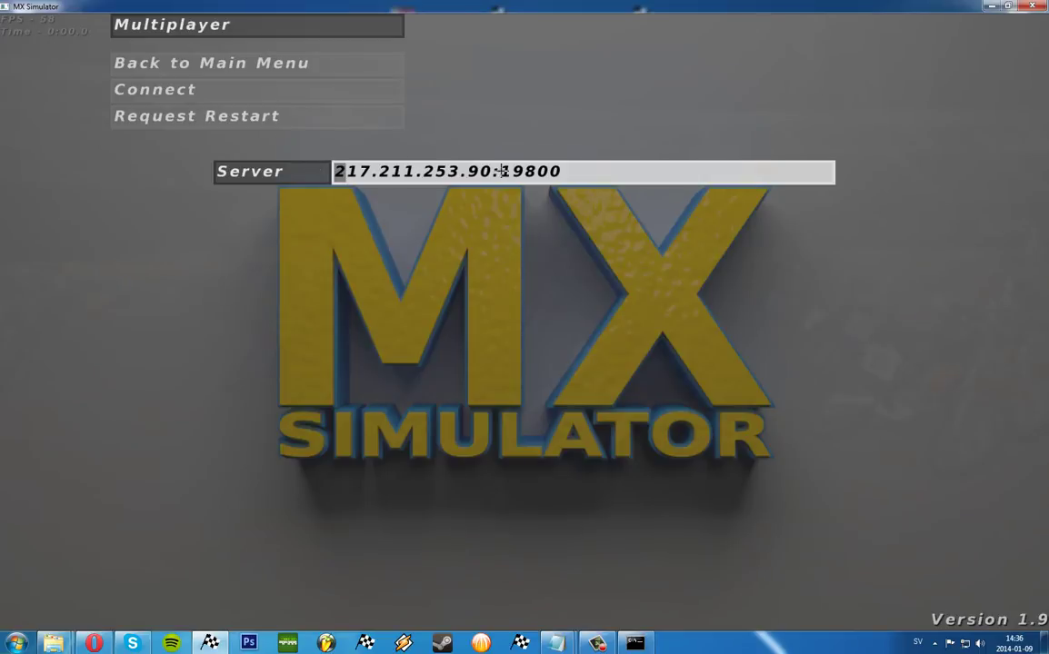
left_click(264, 91)
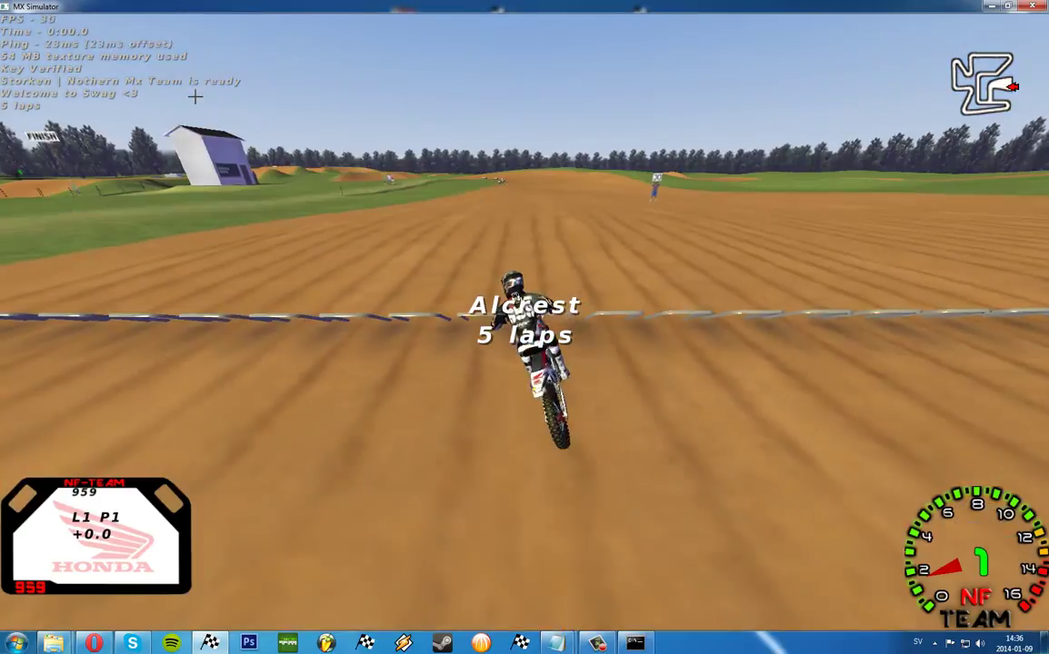
Step: Open the in-game graphics and sound settings to check the volume, and return to the track
key("Escape")
left_click(247, 248)
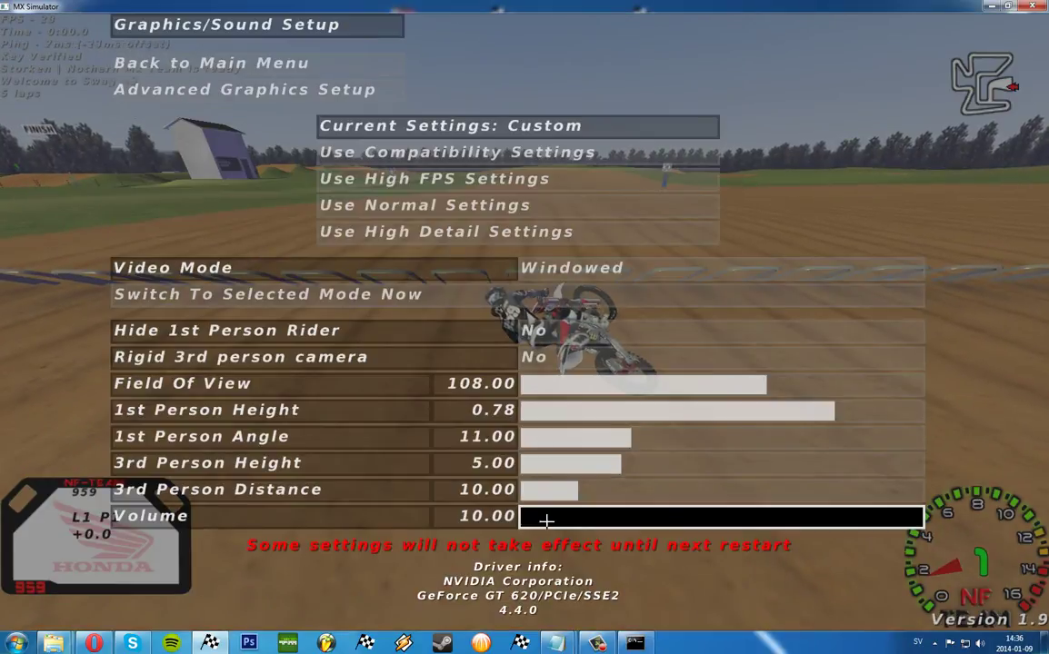
key("Escape")
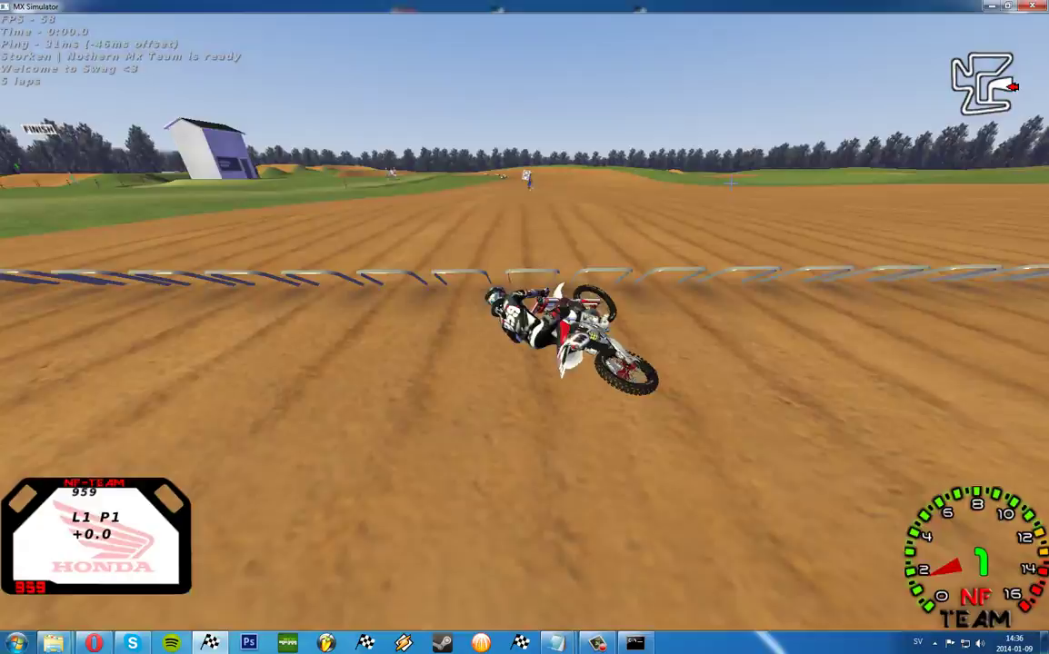
Step: Open the in-game console and list the server's tracks with the command server,listtracks
key("t")
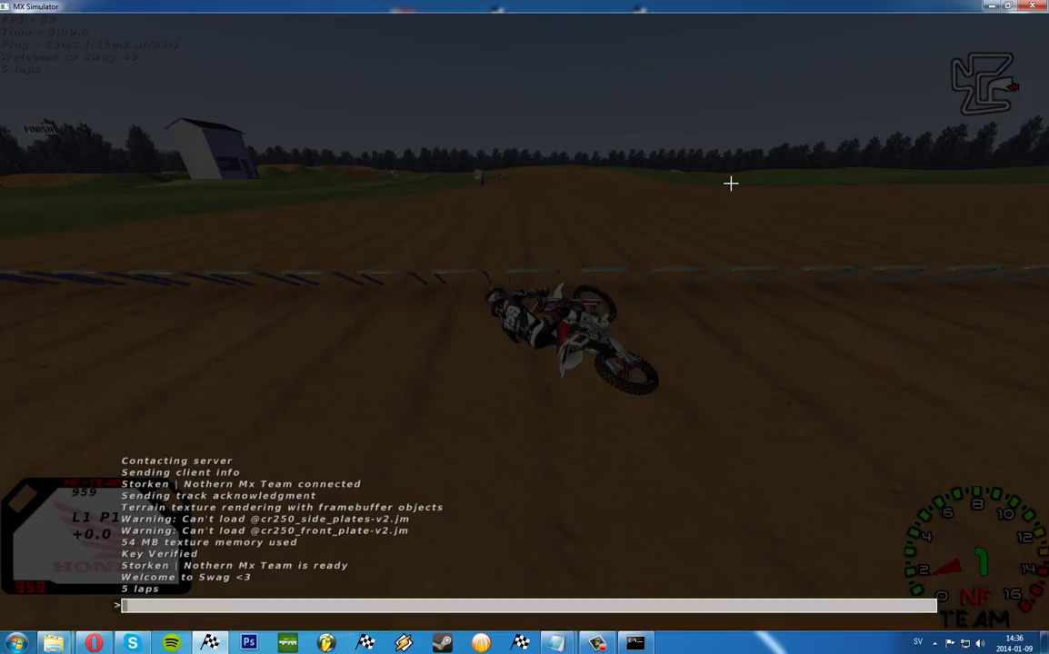
type("serverm")
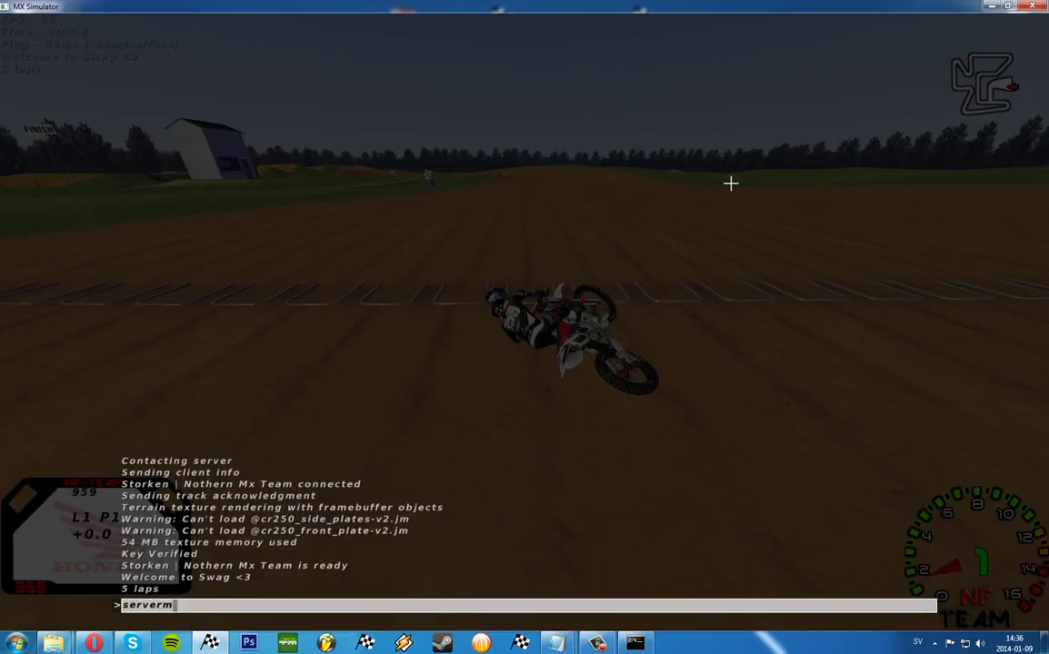
key("BackSpace")
type(",m")
key("BackSpace")
type("listtracks")
key("Return")
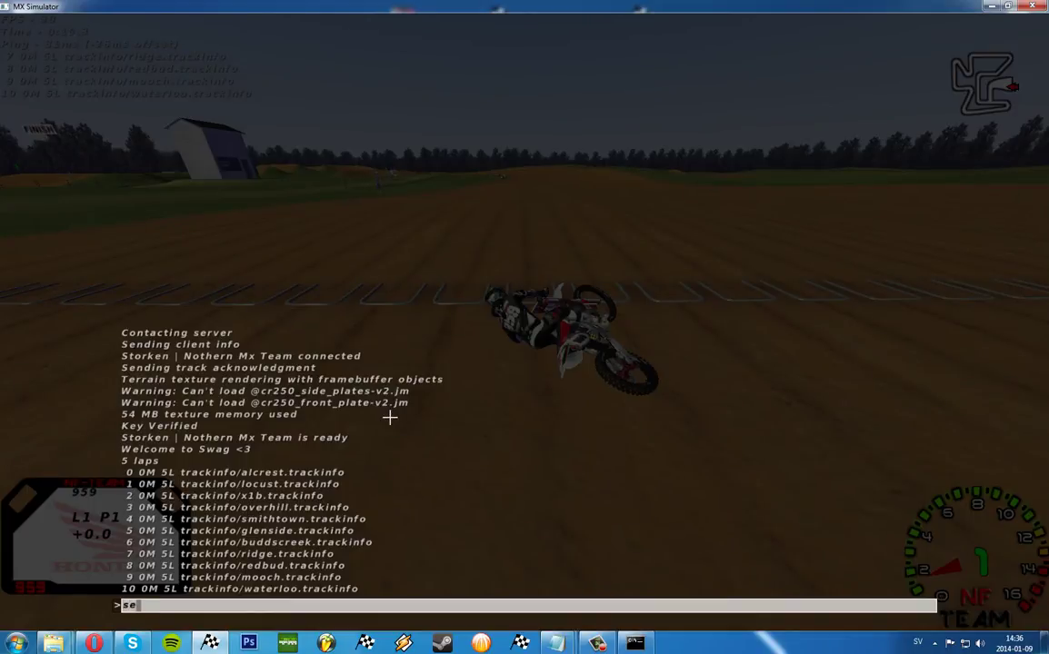
Step: Select track 7 as the next track with server,settrack 7, and leave the console for the main menu
type("rver,settrac")
type("k 7")
key("Return")
key("Escape")
key("Escape")
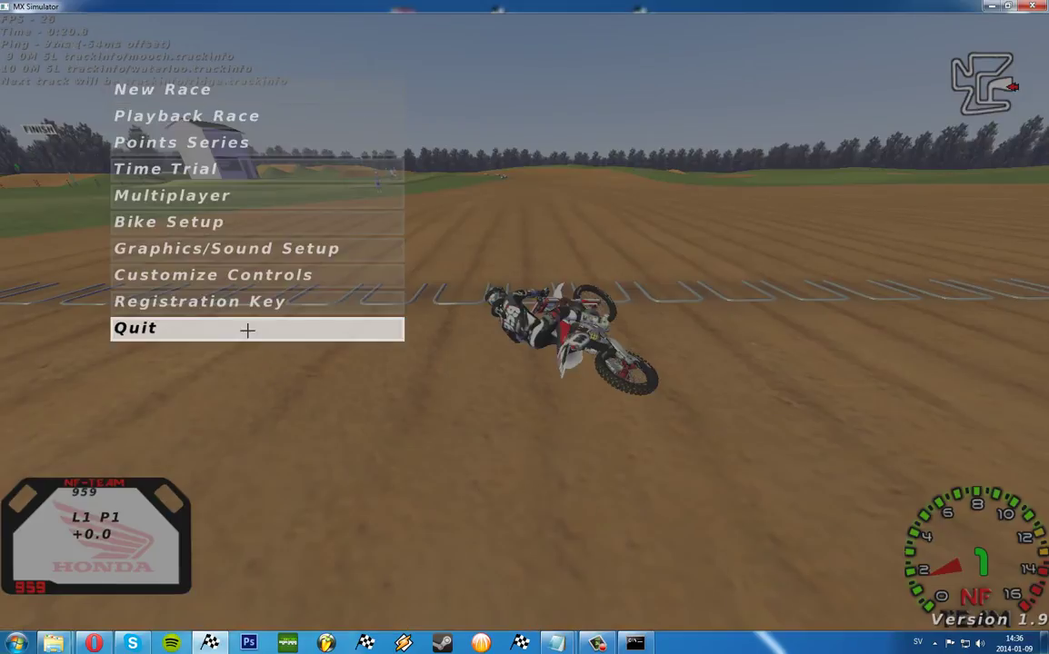
Step: Request a restart on the multiplayer server to load the selected next track, and ride briefly on it
left_click(209, 194)
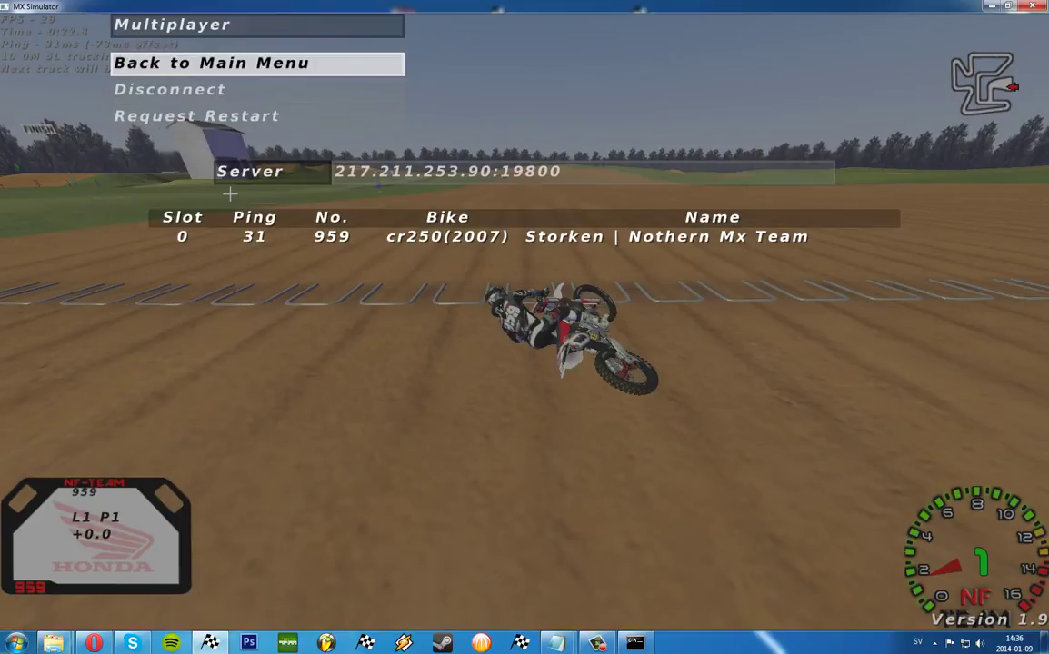
left_click(209, 117)
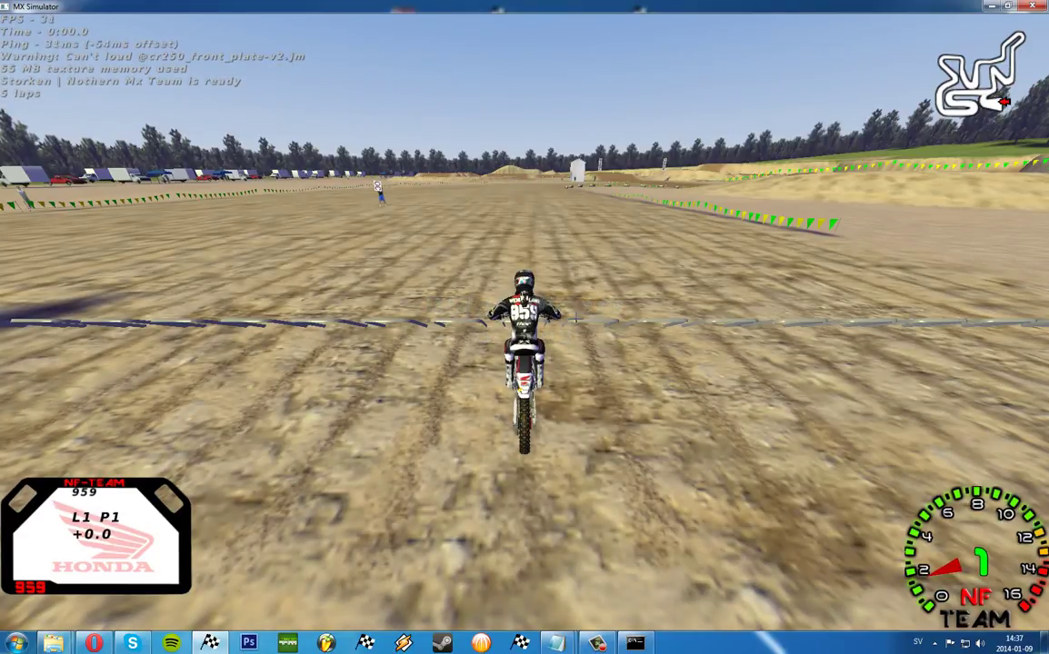
key("Up")
key("Right")
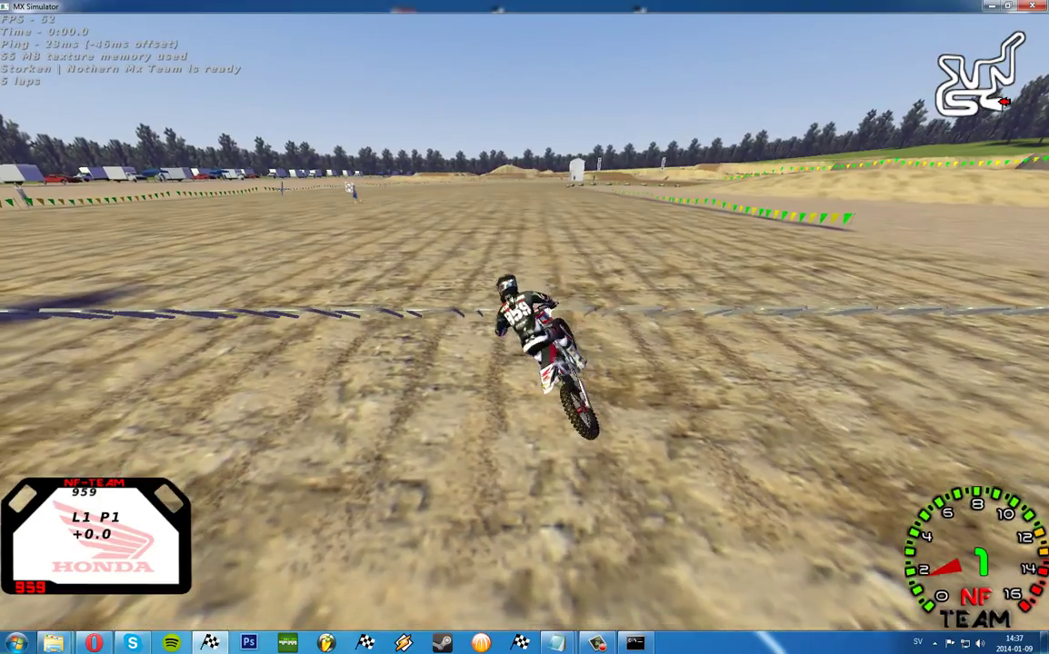
Step: Start a new single-player race on the track 2014 Supercross Rd 1 - Anaheim 1
key("Escape")
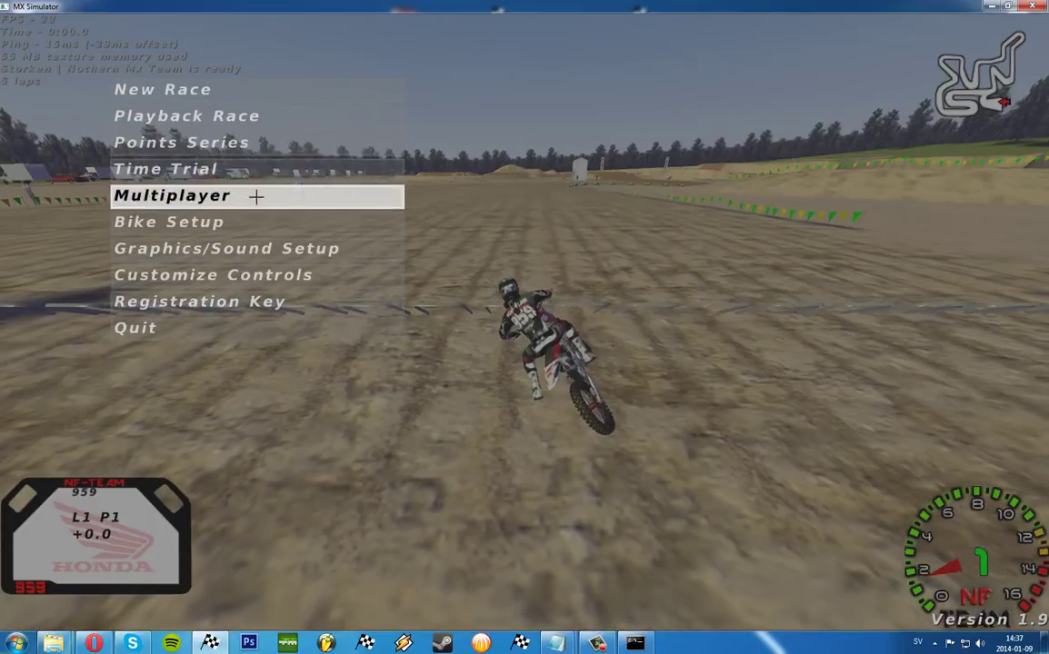
left_click(190, 89)
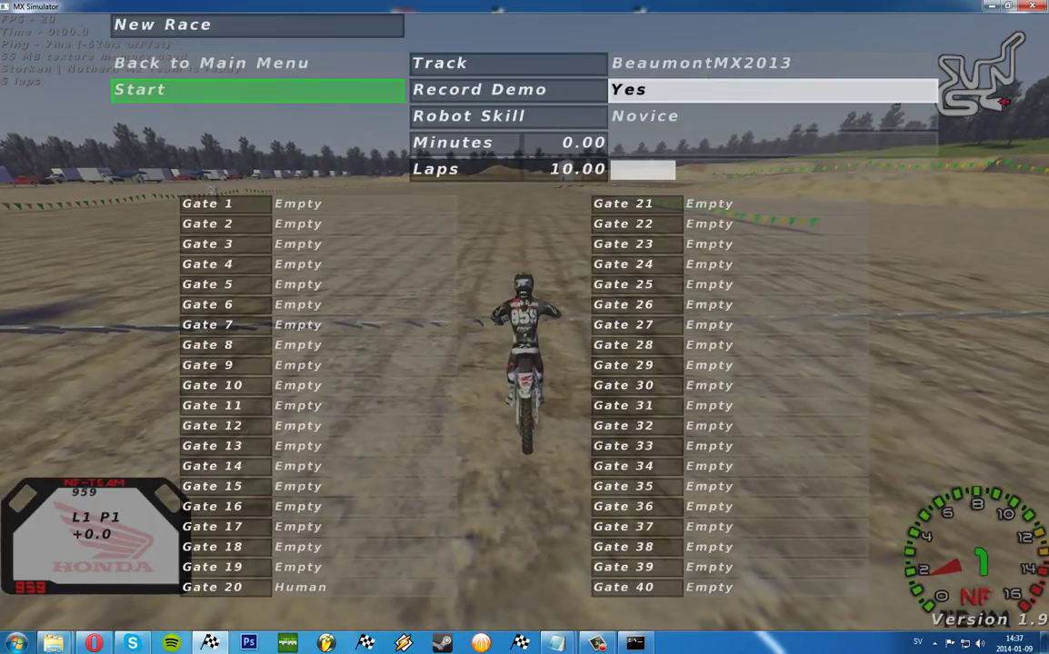
left_click(700, 62)
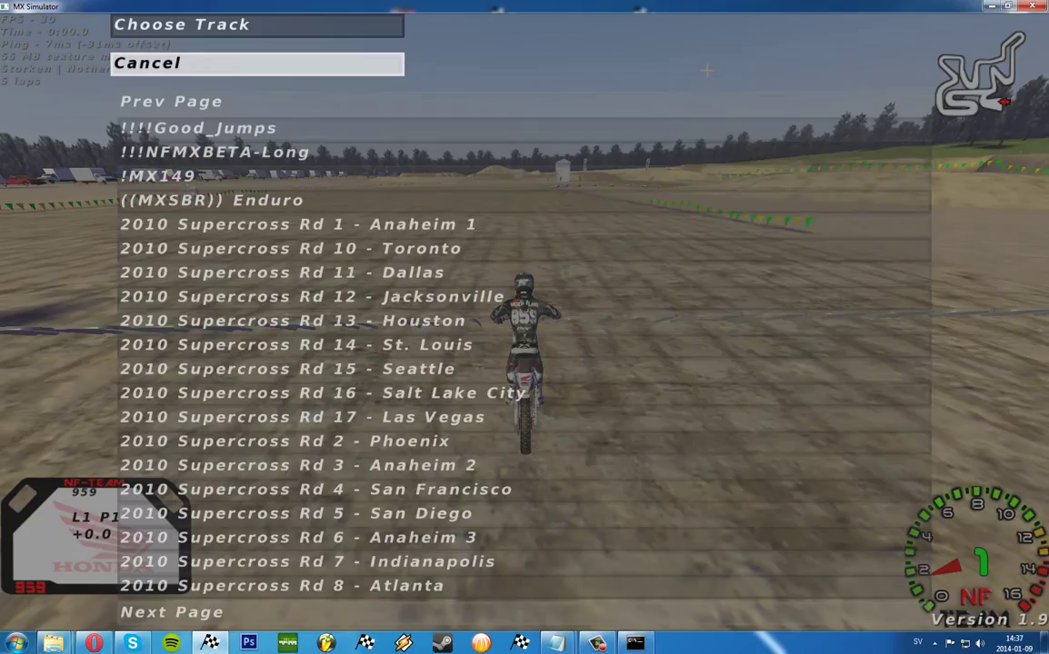
left_click(299, 613)
left_click(299, 613)
left_click(299, 613)
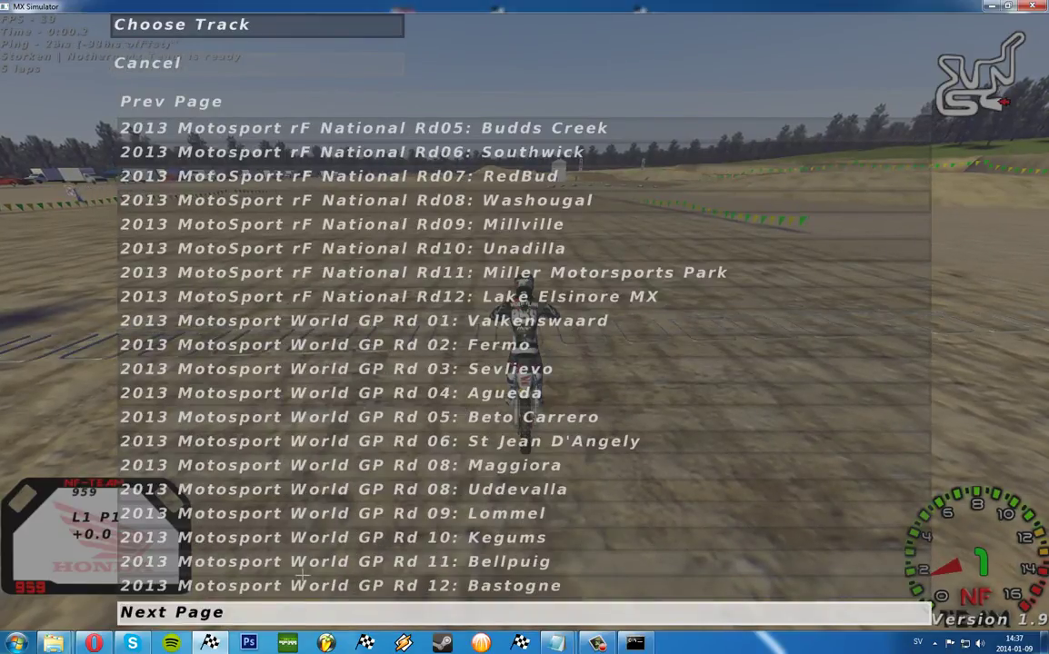
left_click(341, 619)
left_click(341, 618)
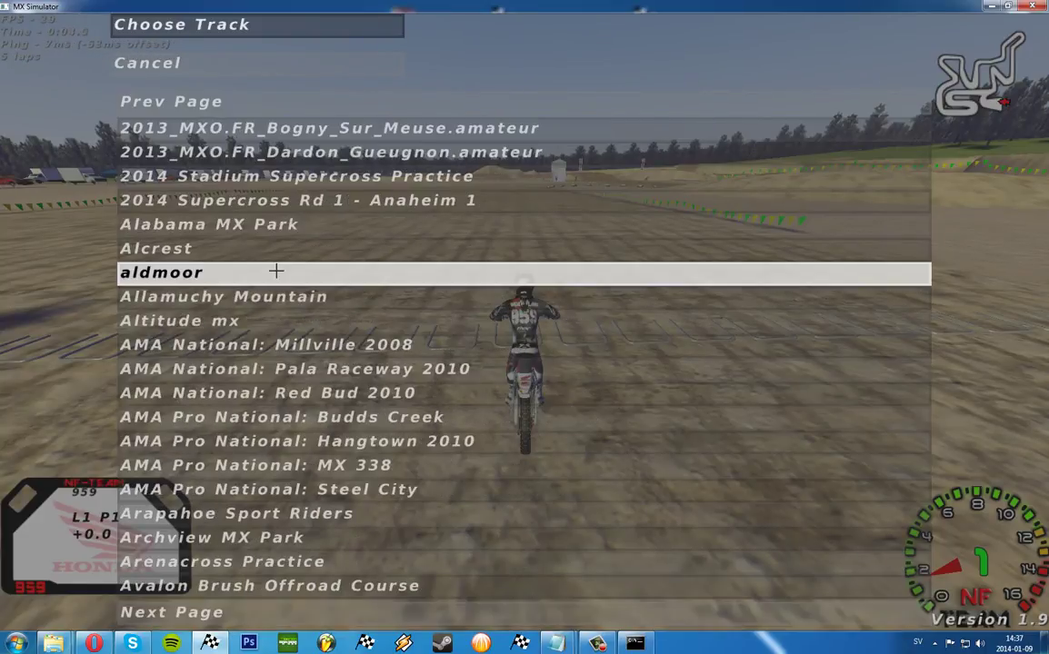
left_click(306, 202)
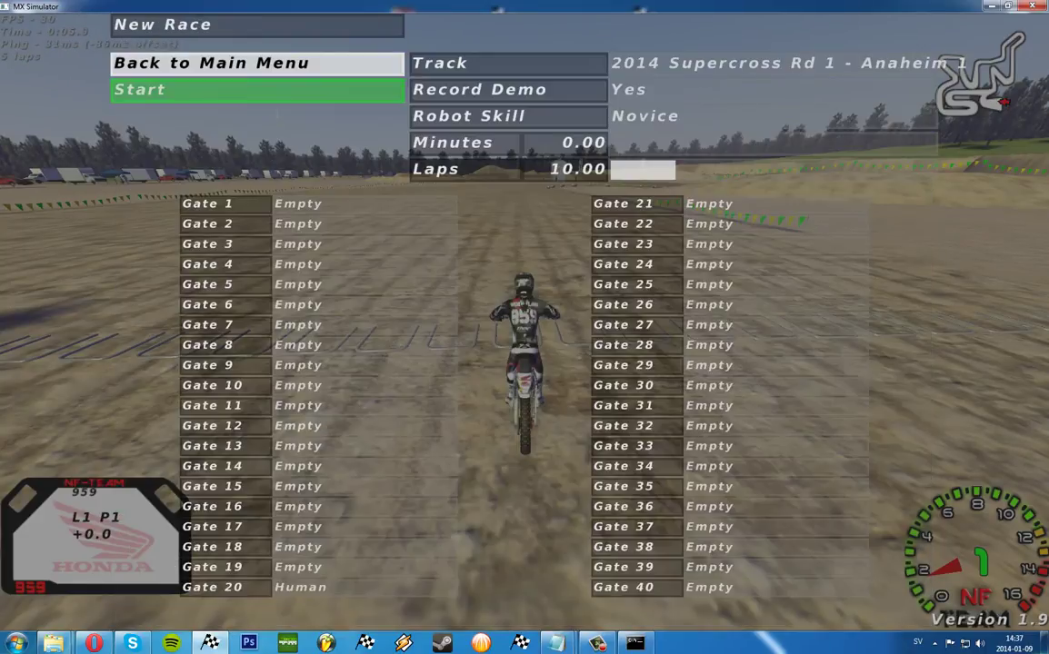
left_click(293, 92)
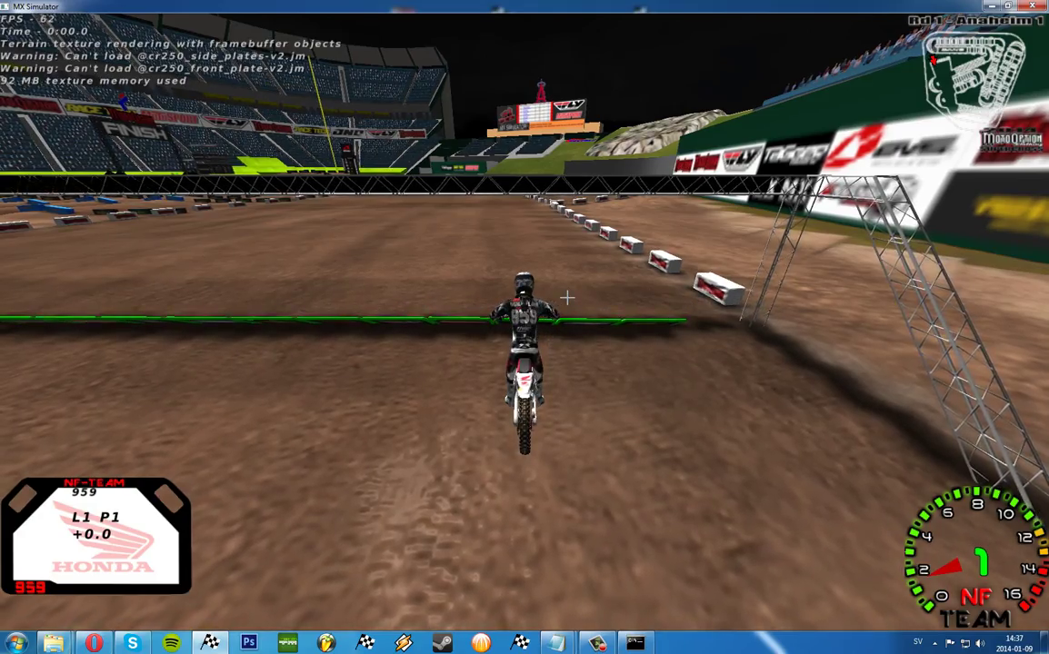
Step: Save the loaded track's info file with the console command /savetrackinfo
key("t")
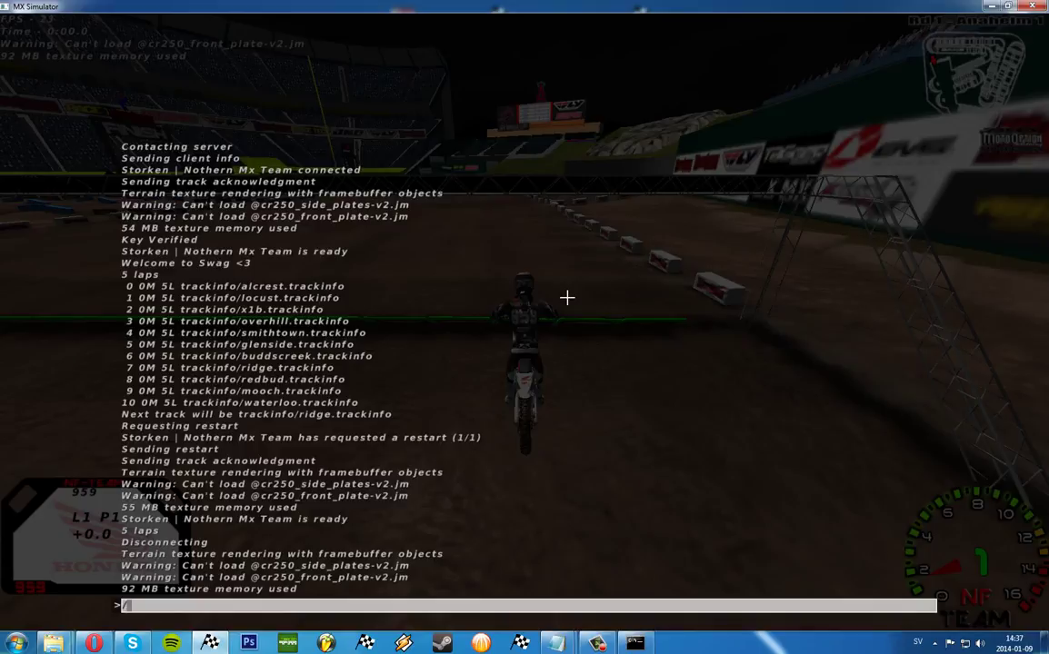
type("avetrackfino")
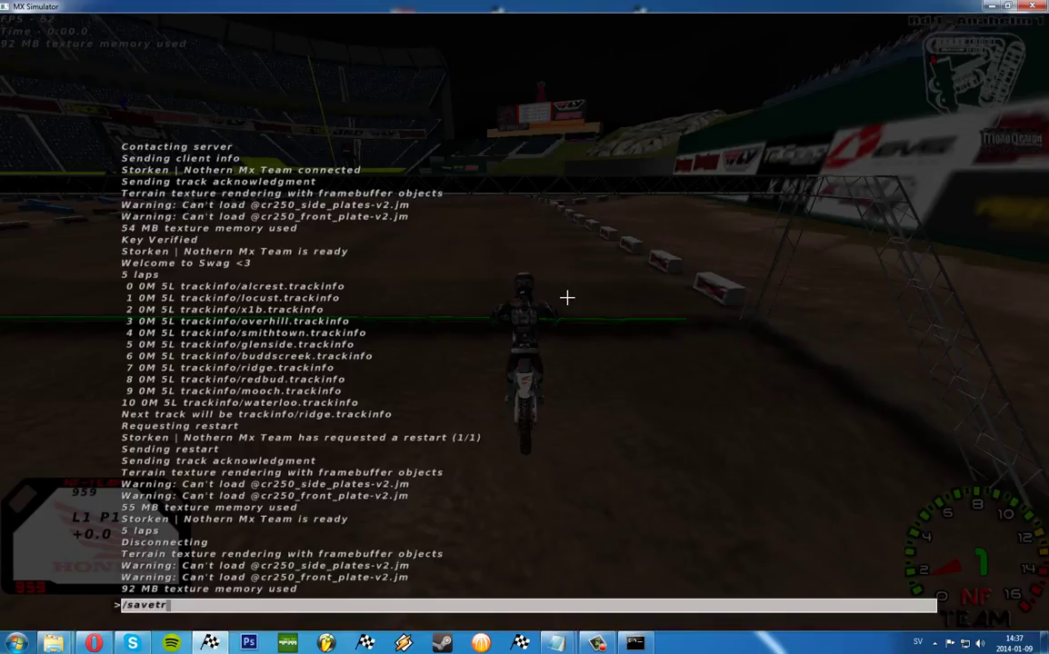
key("BackSpace")
key("BackSpace")
key("BackSpace")
key("BackSpace")
type("inof")
key("BackSpace")
type("fo")
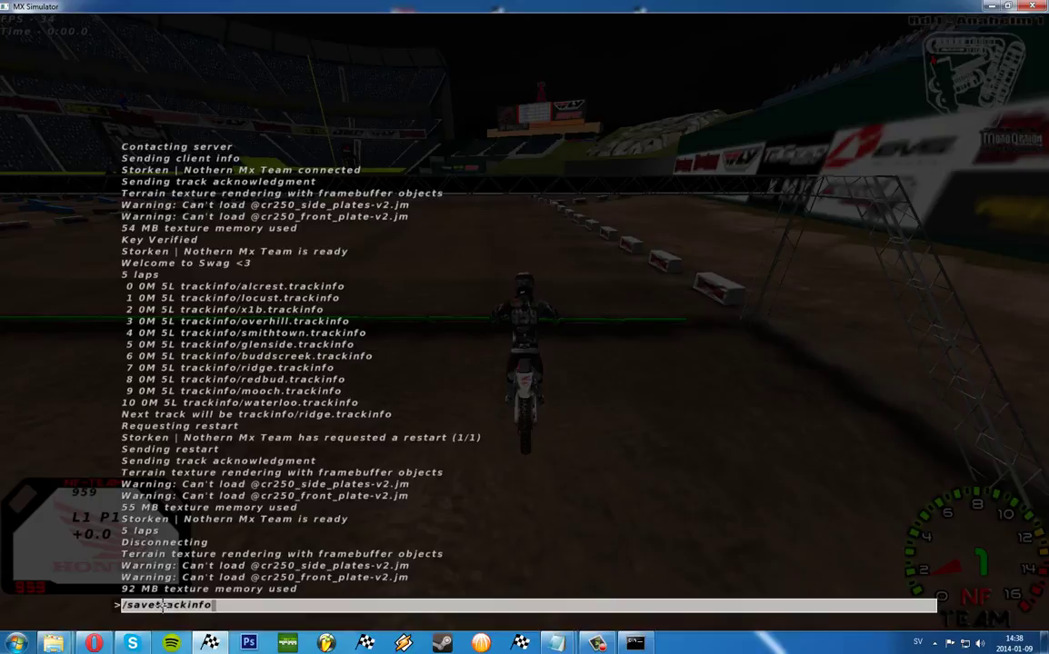
key("Return")
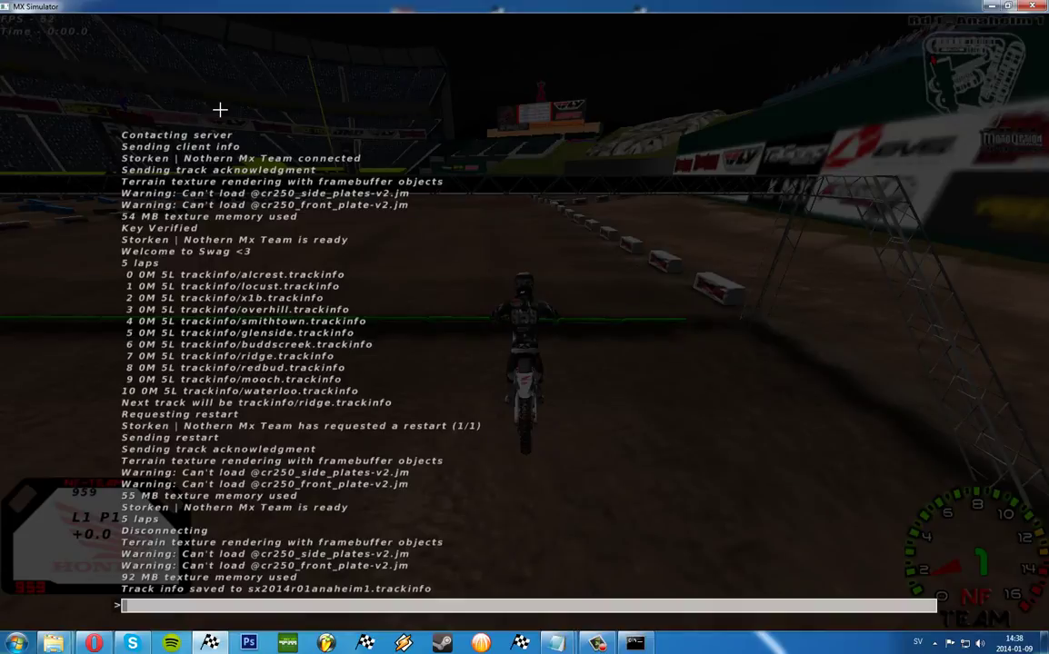
Step: Leave the console, quit MX Simulator and shut down the running server's command window
key("Escape")
key("Escape")
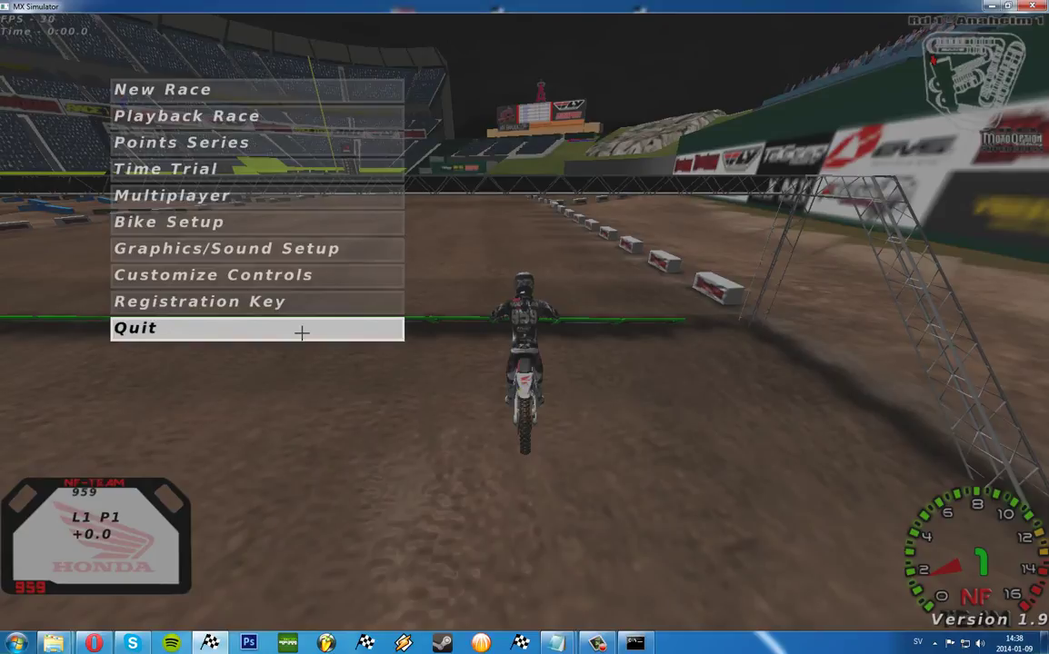
left_click(302, 332)
left_click(294, 327)
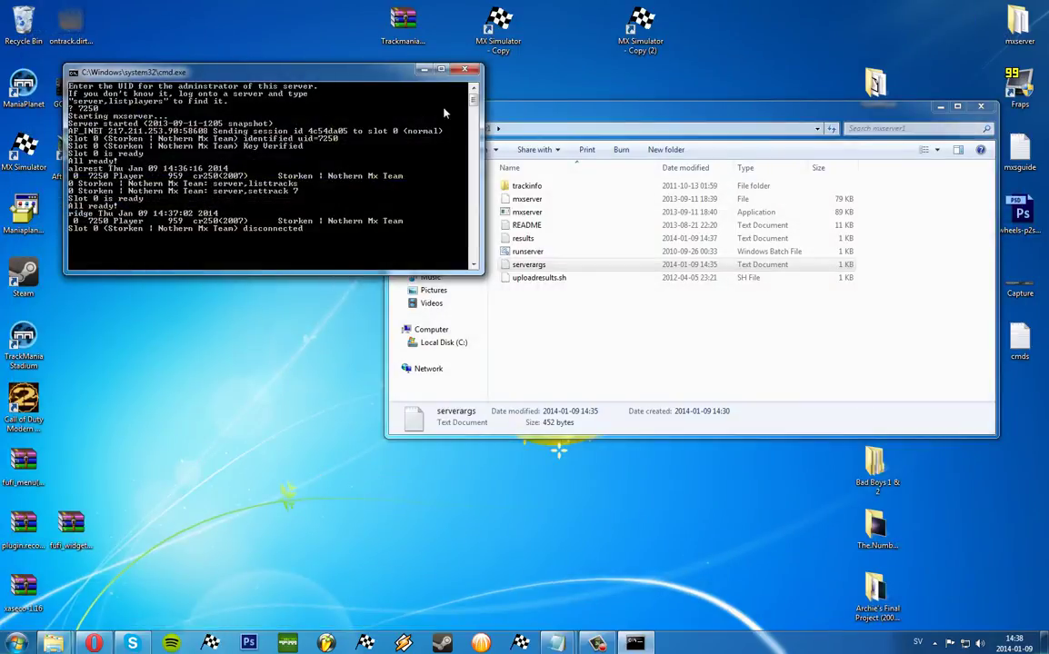
left_click(474, 70)
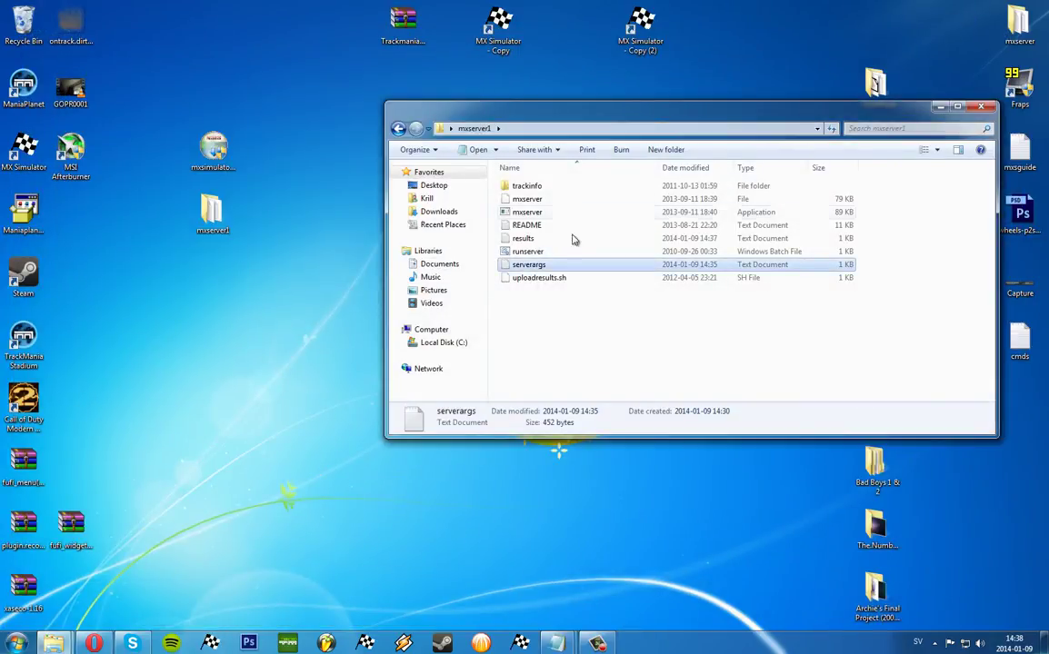
Step: Open the MX Simulator Personal Folder and copy the file sx2014r01anaheim1.trackinfo
left_click(16, 644)
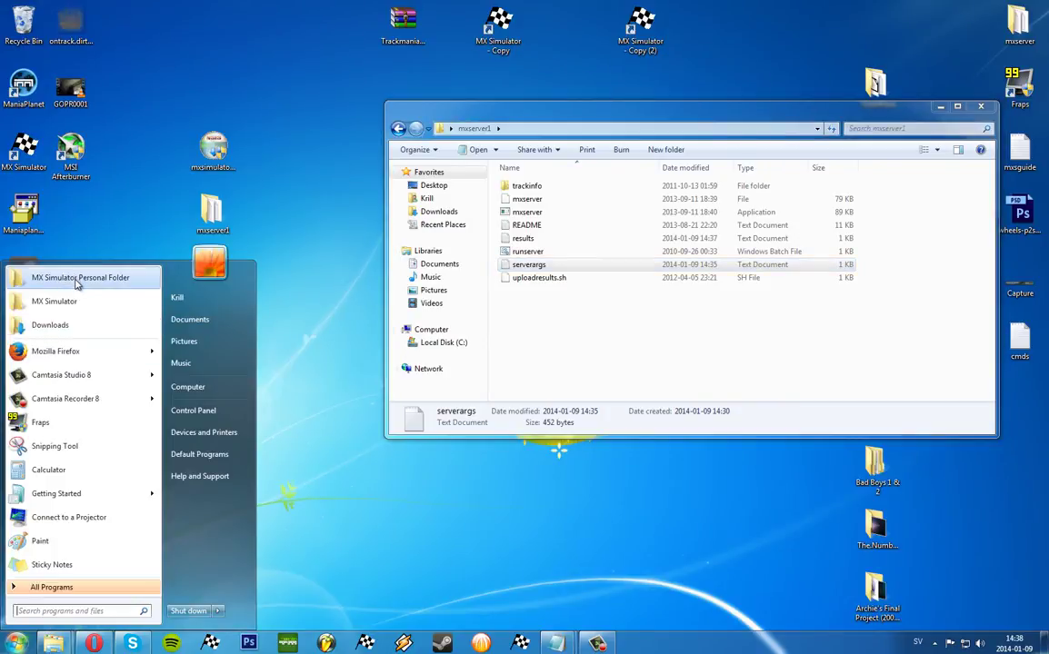
left_click(77, 284)
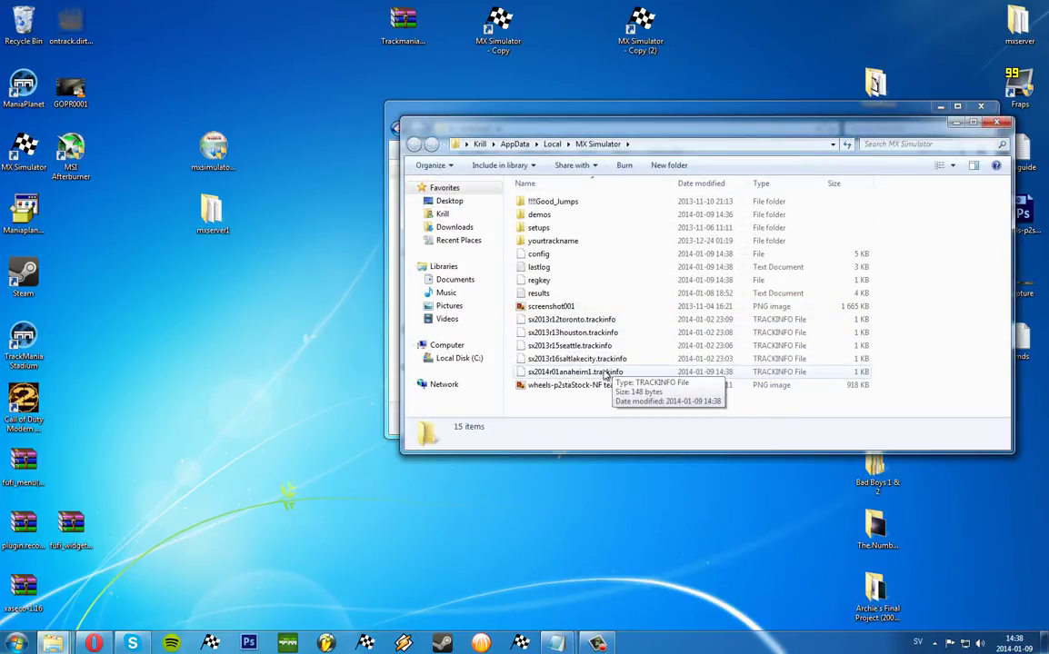
left_click(545, 373)
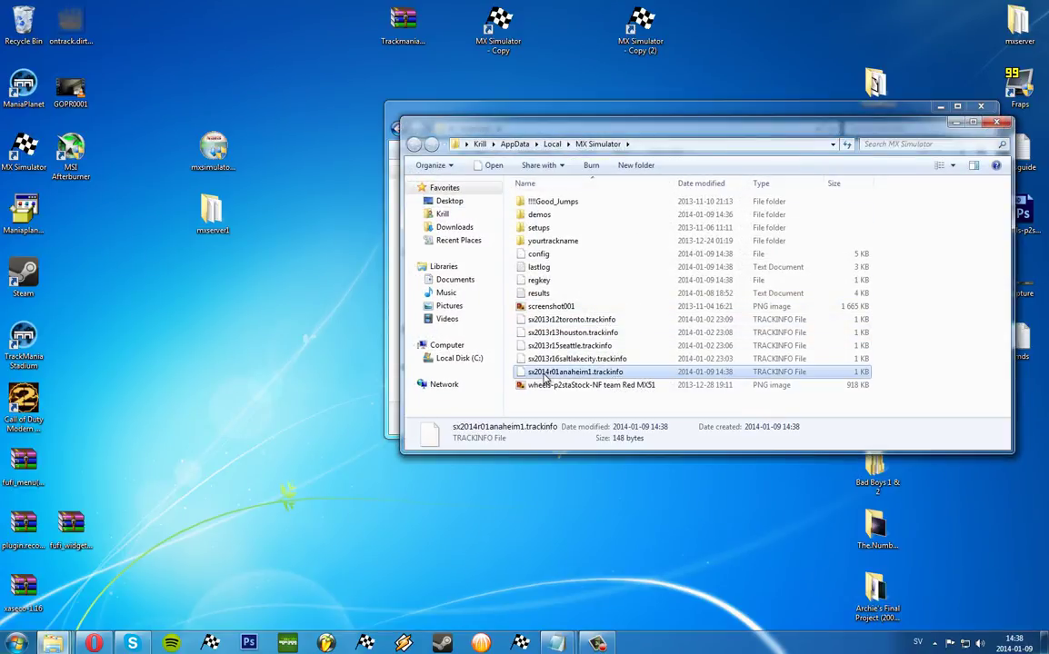
right_click(639, 379)
left_click(683, 550)
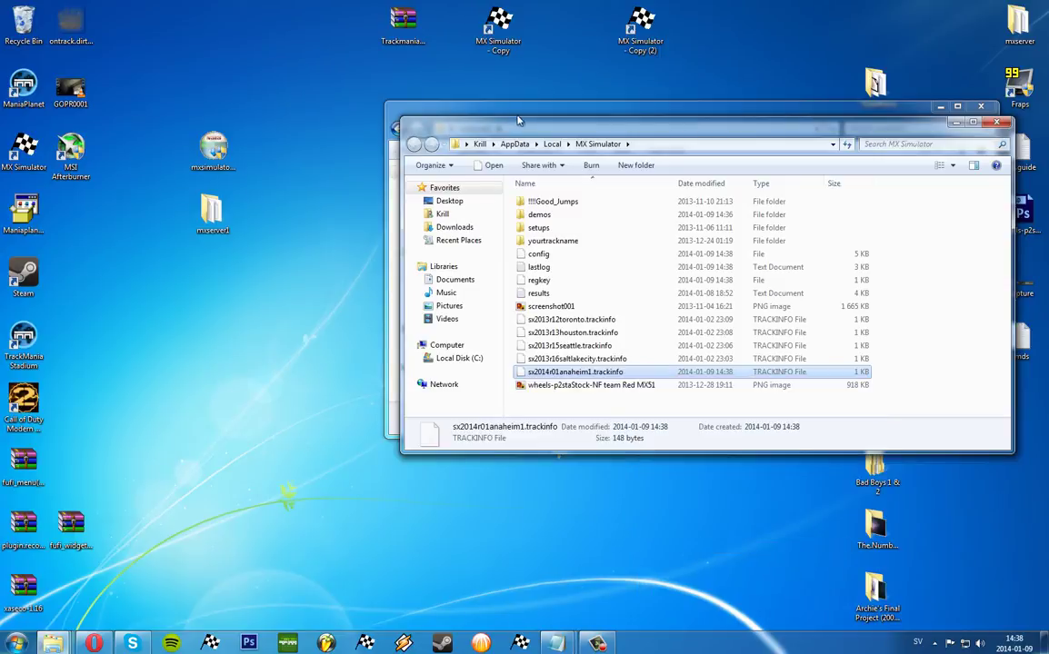
Step: Paste the copied trackinfo file into the trackinfo folder inside mxserver1
left_click_drag(518, 120, 282, 92)
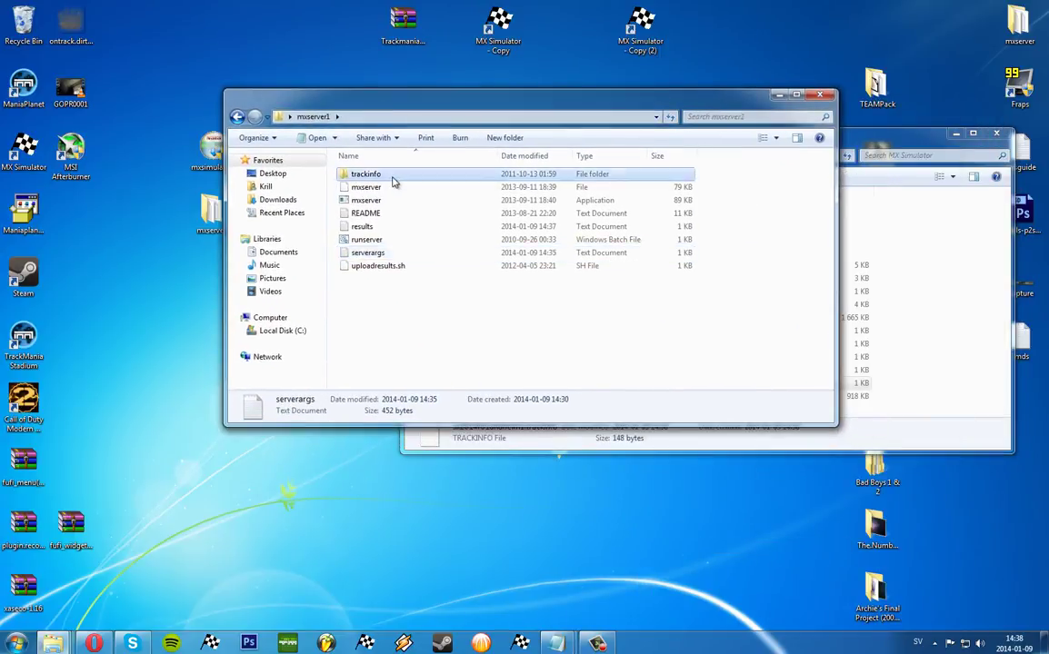
double_click(394, 180)
right_click(743, 258)
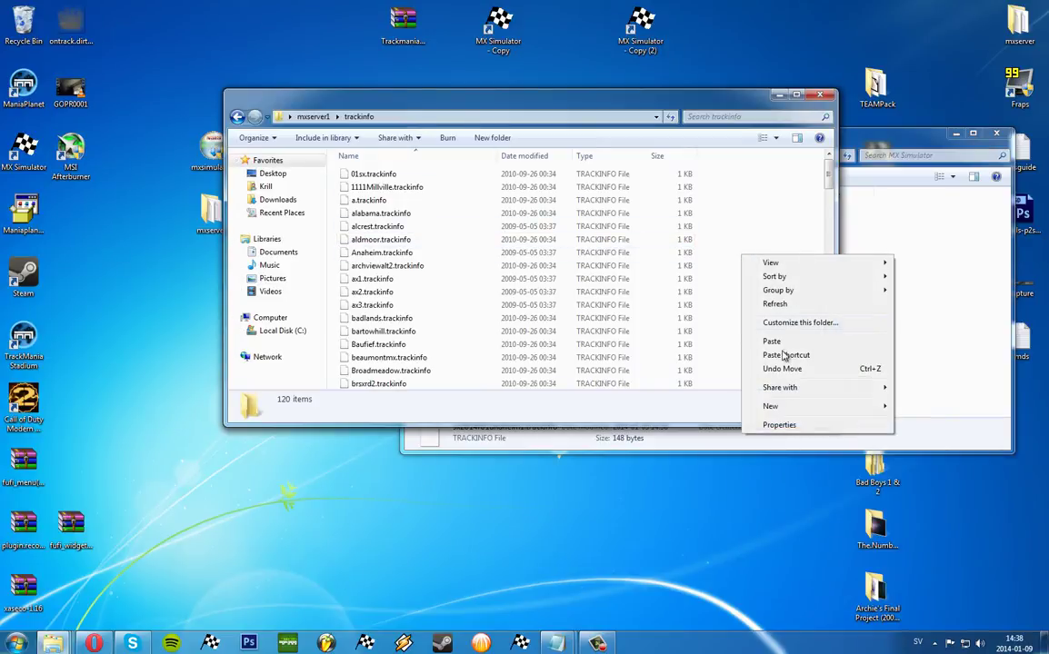
left_click(786, 343)
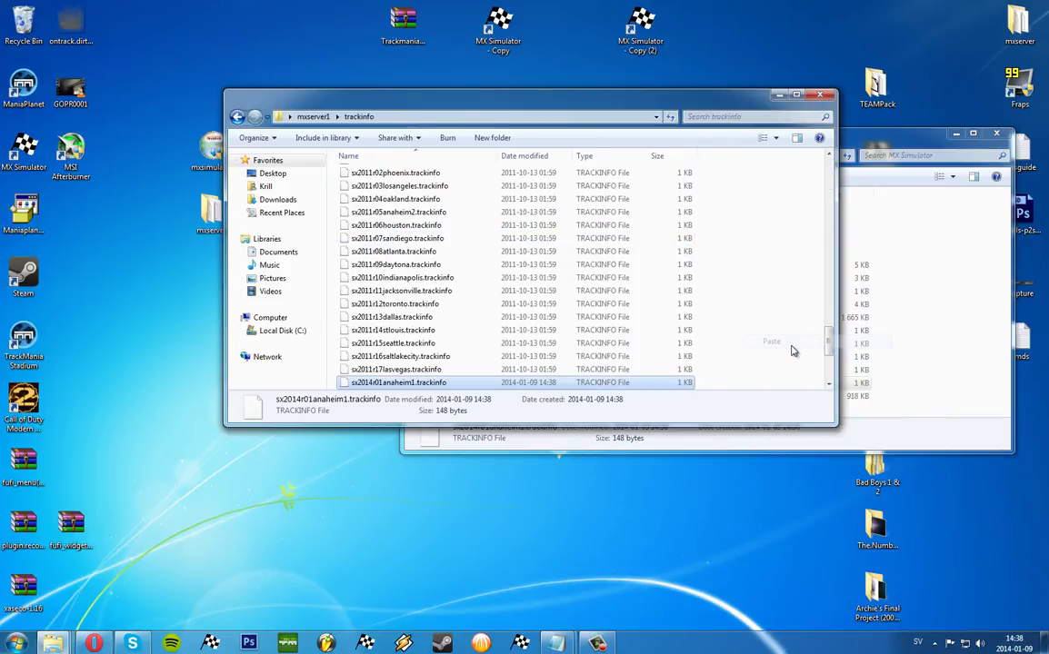
Step: Copy the full name of the pasted Anaheim 1 file, including its .trackinfo extension, leaving the name unchanged
left_click(442, 383)
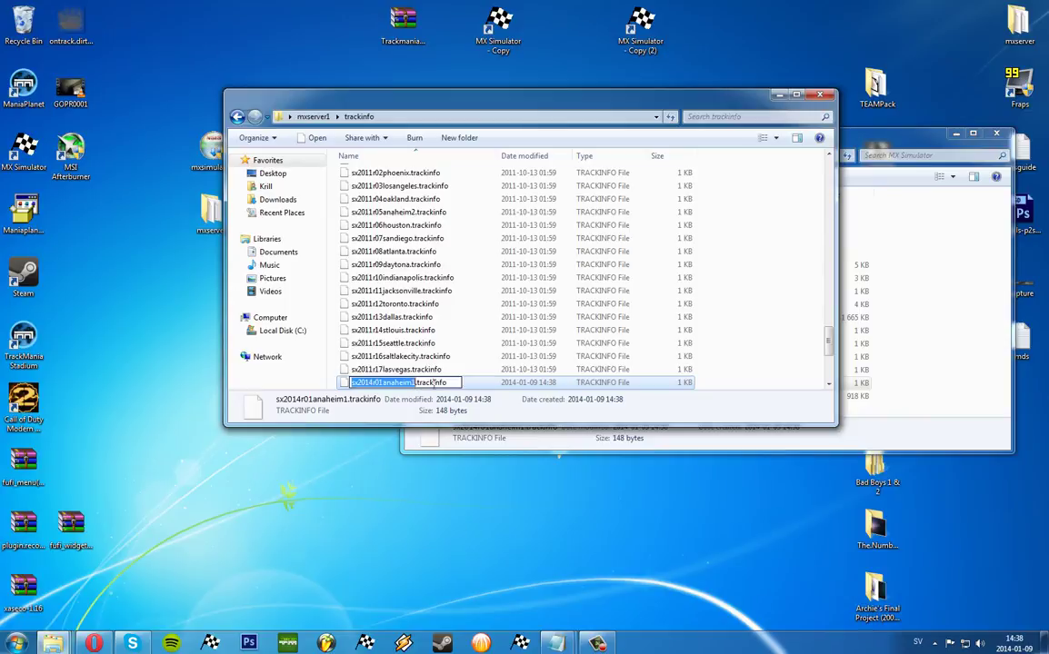
key("ctrl+a")
key("Return")
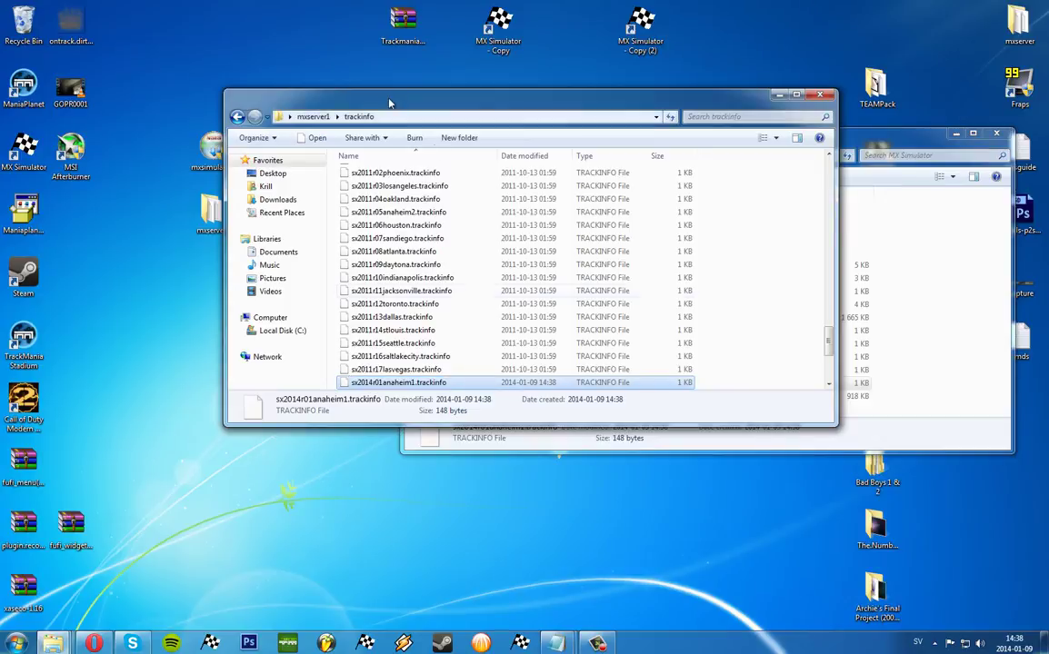
Step: Open serverargs from mxserver1 and add the line trackinfo/sx2014r01anaheim1.trackinfo at the end of the track list
left_click(312, 117)
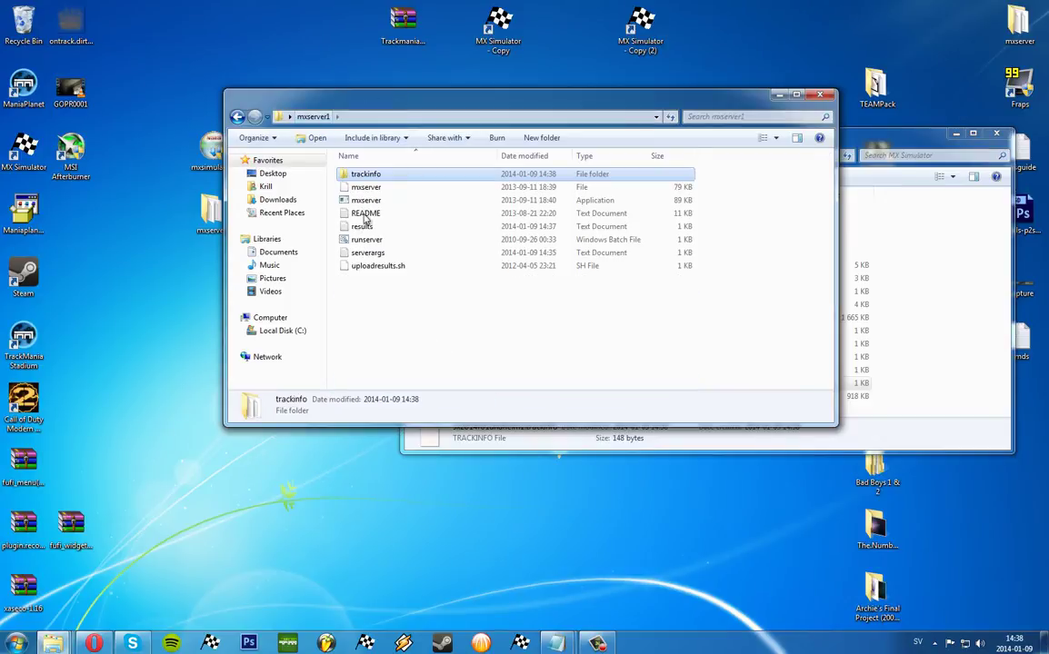
double_click(384, 253)
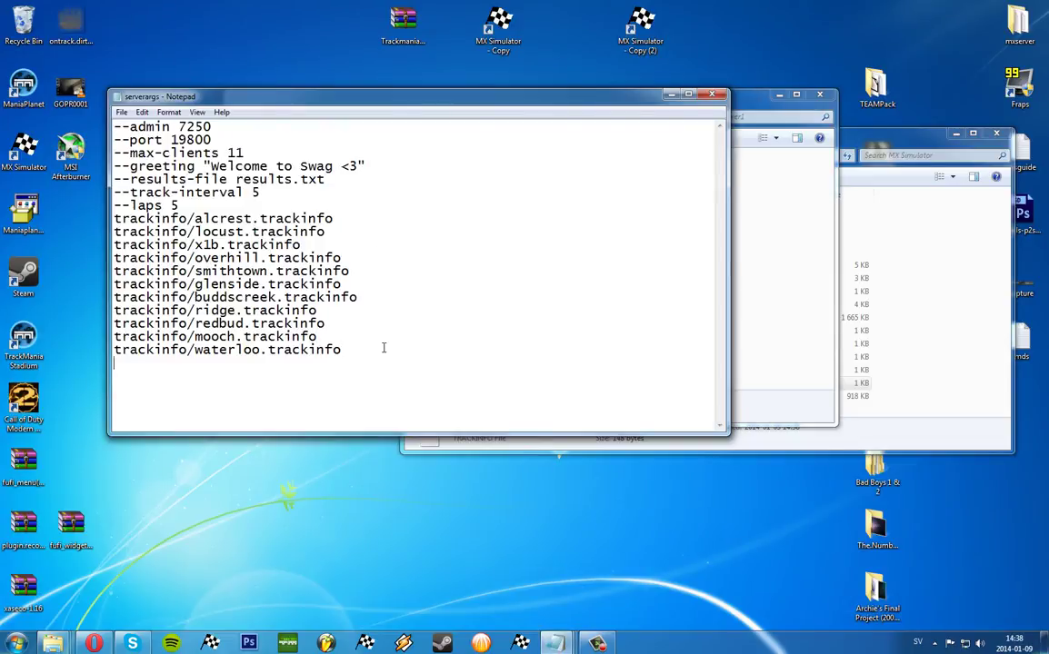
type("rackinfo/")
key("ctrl+v")
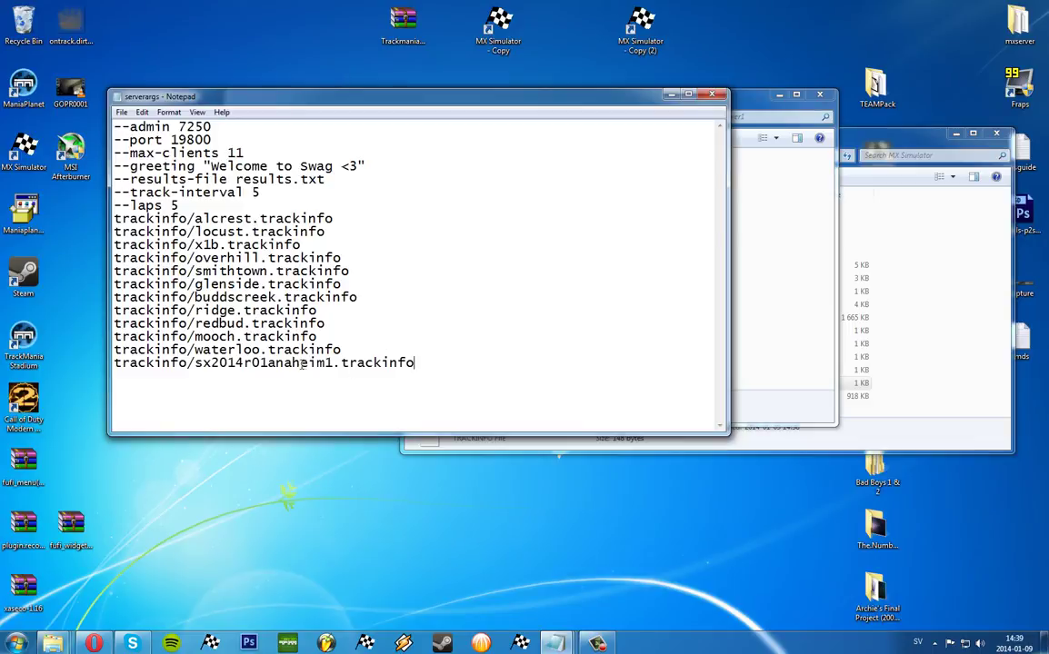
left_click_drag(335, 363, 553, 372)
key("BackSpace")
type(".trackin")
Step: Delete the track lines from alcrest to waterloo and the leftover blank line, keeping only the Anaheim 1 track
left_click_drag(342, 350, 105, 222)
key("BackSpace")
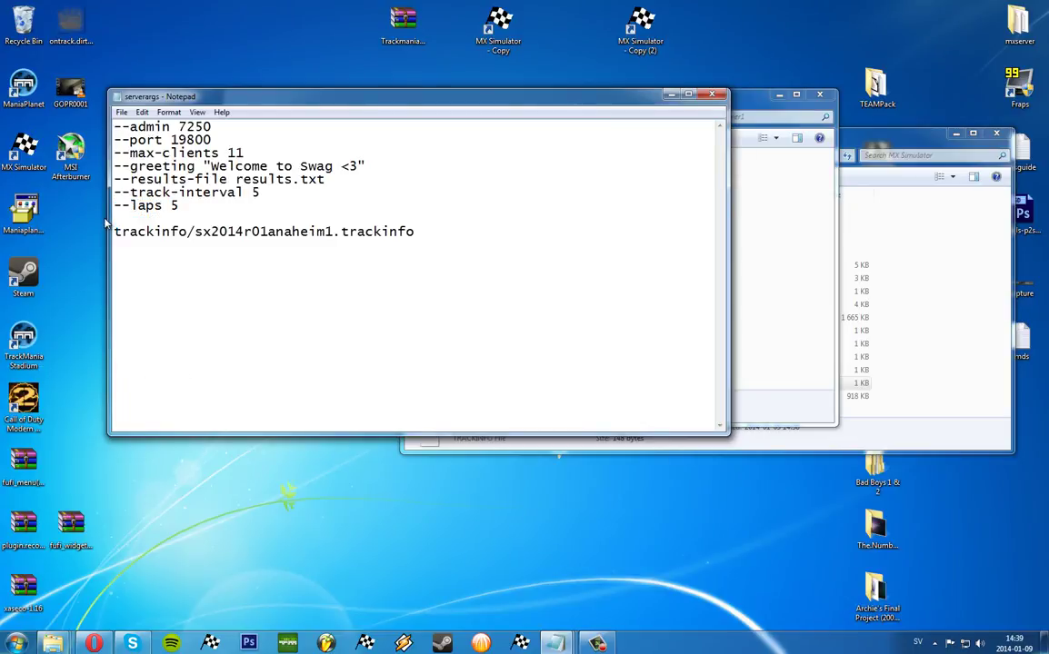
key("BackSpace")
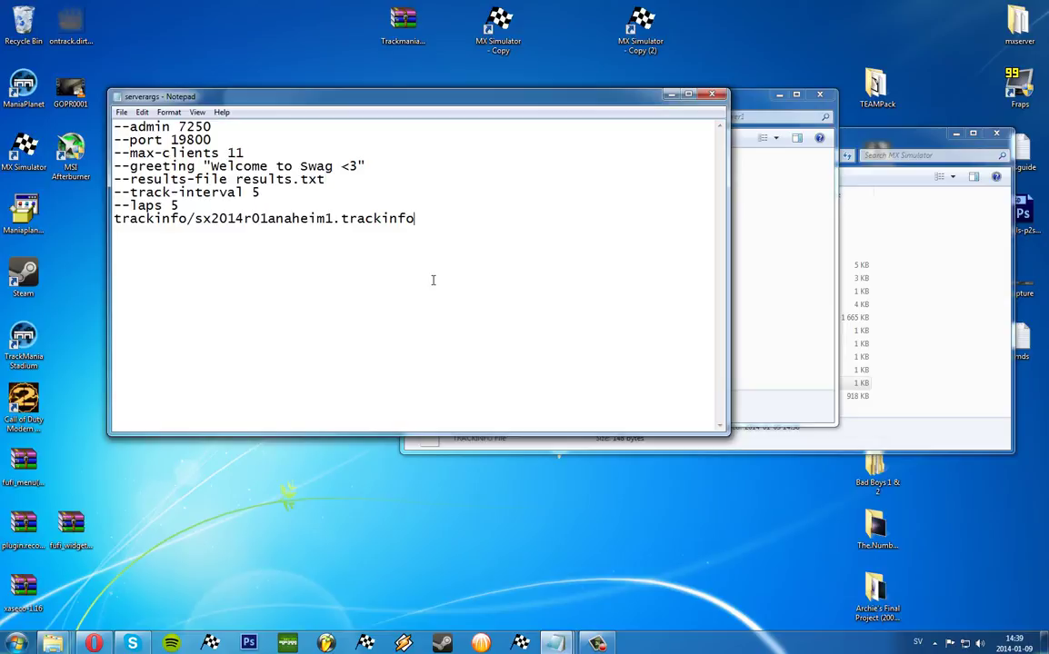
Step: Save the edited serverargs file and close it
left_click(122, 112)
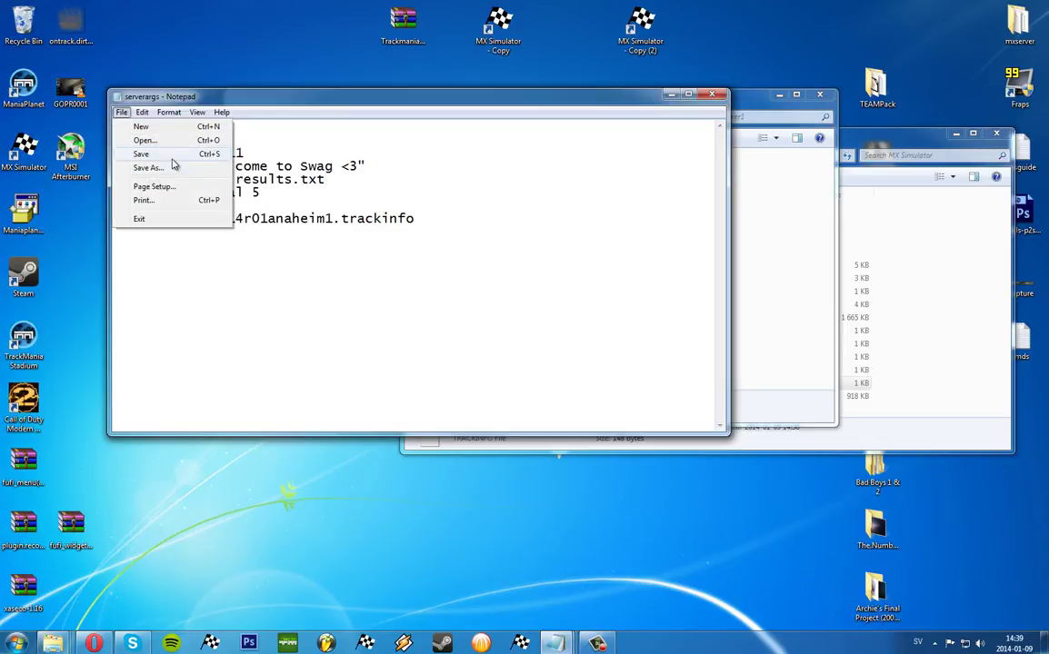
left_click(171, 154)
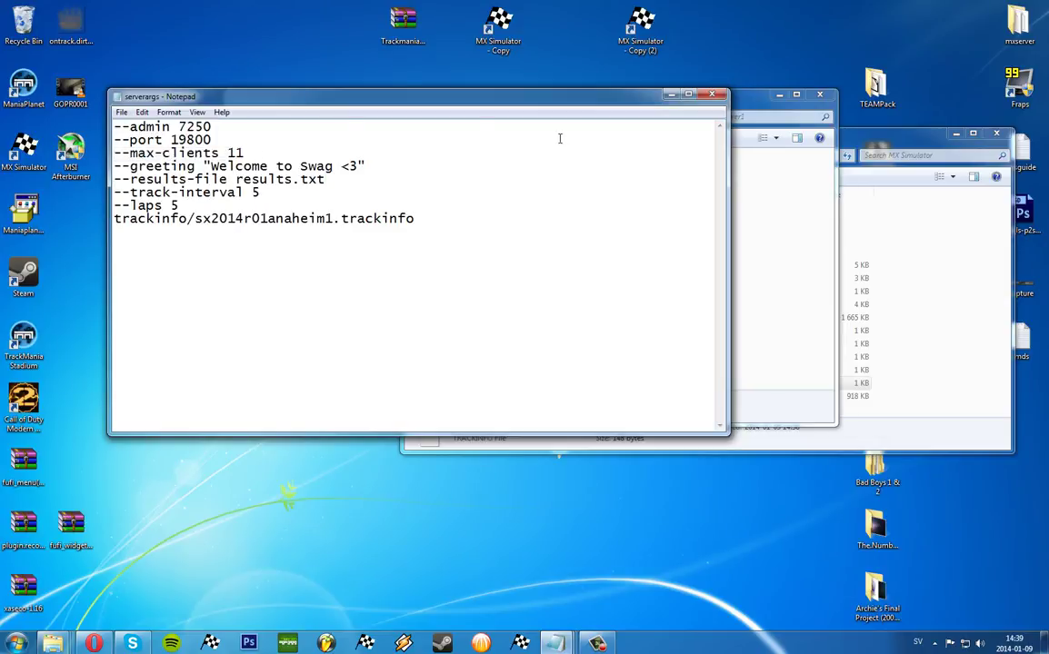
left_click(711, 96)
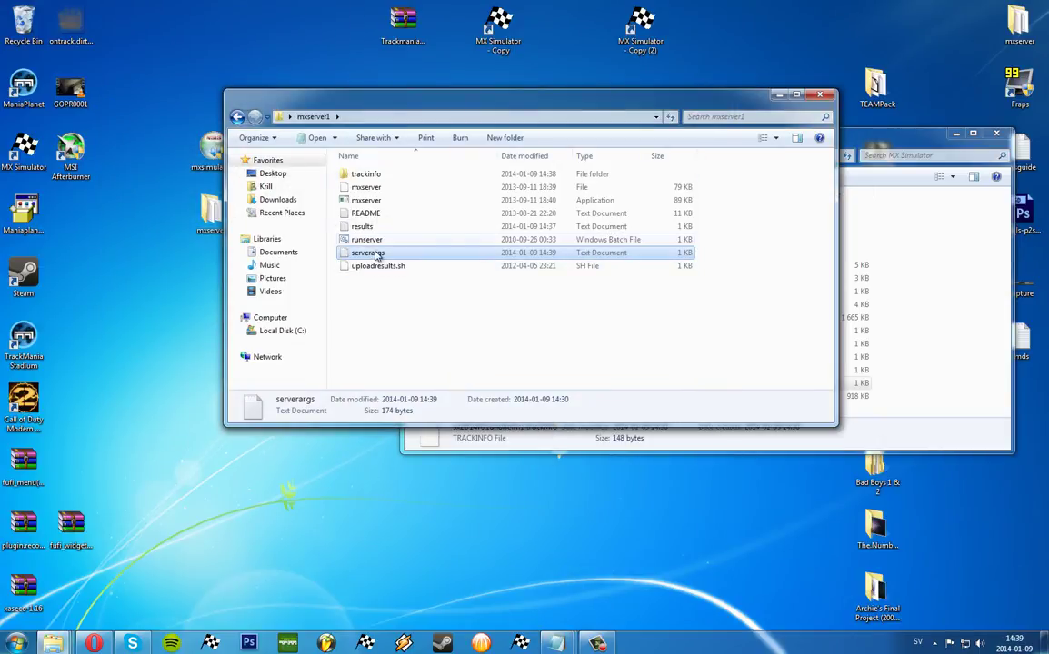
Step: Run runserver from the mxserver1 folder and start the server with the administrator's UID
left_click_drag(368, 254, 373, 241)
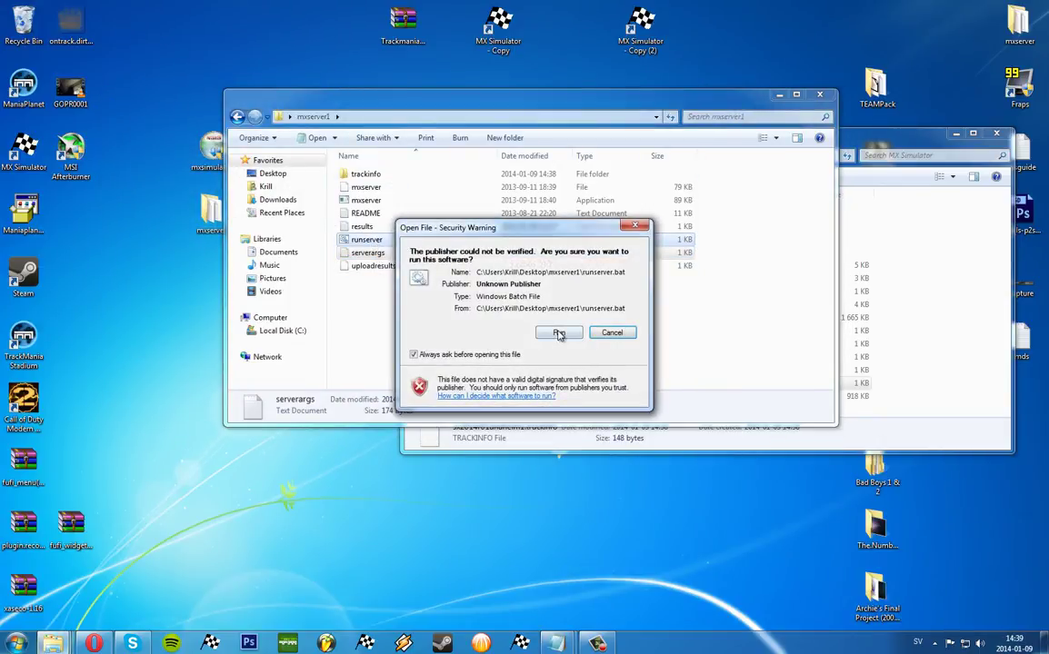
left_click(557, 332)
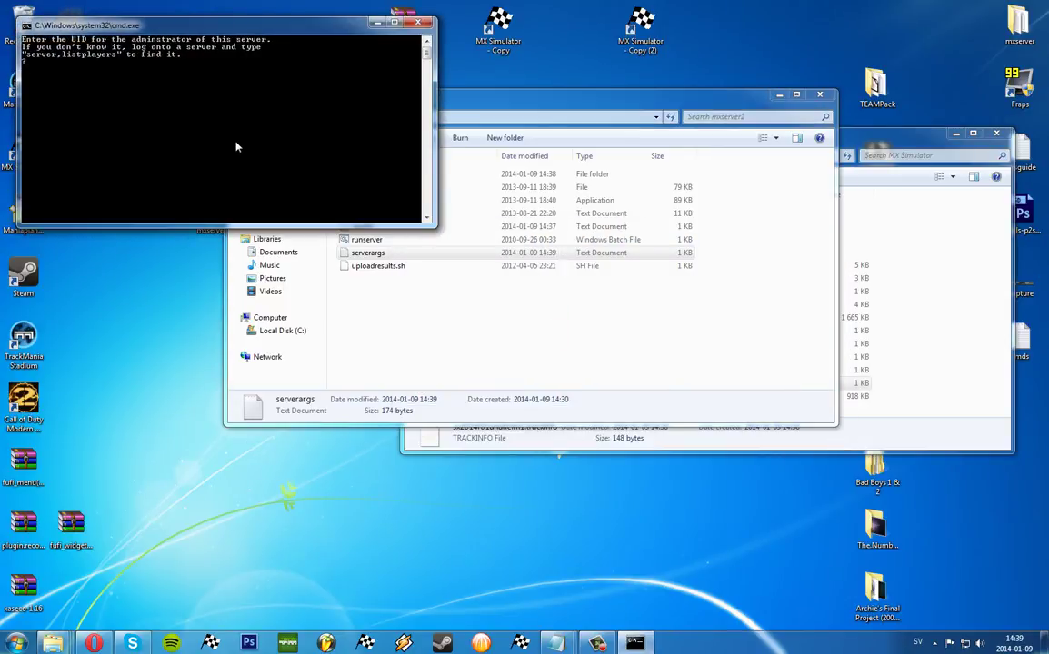
type("7250")
key("Return")
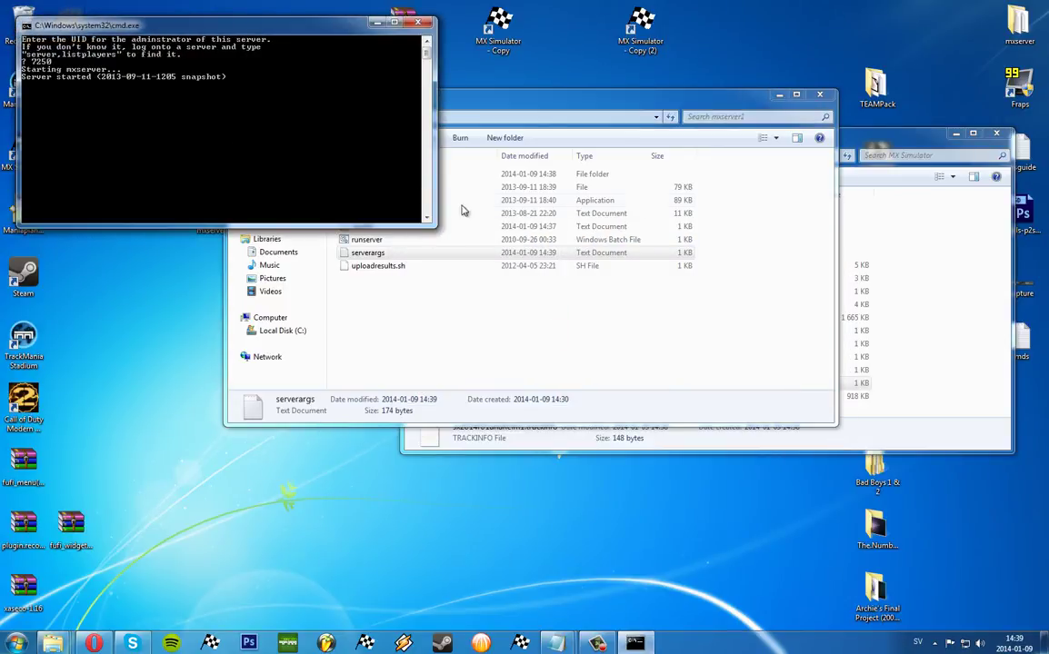
Step: Duplicate the serverargs file within the mxserver1 folder
left_click(452, 307)
left_click(348, 253)
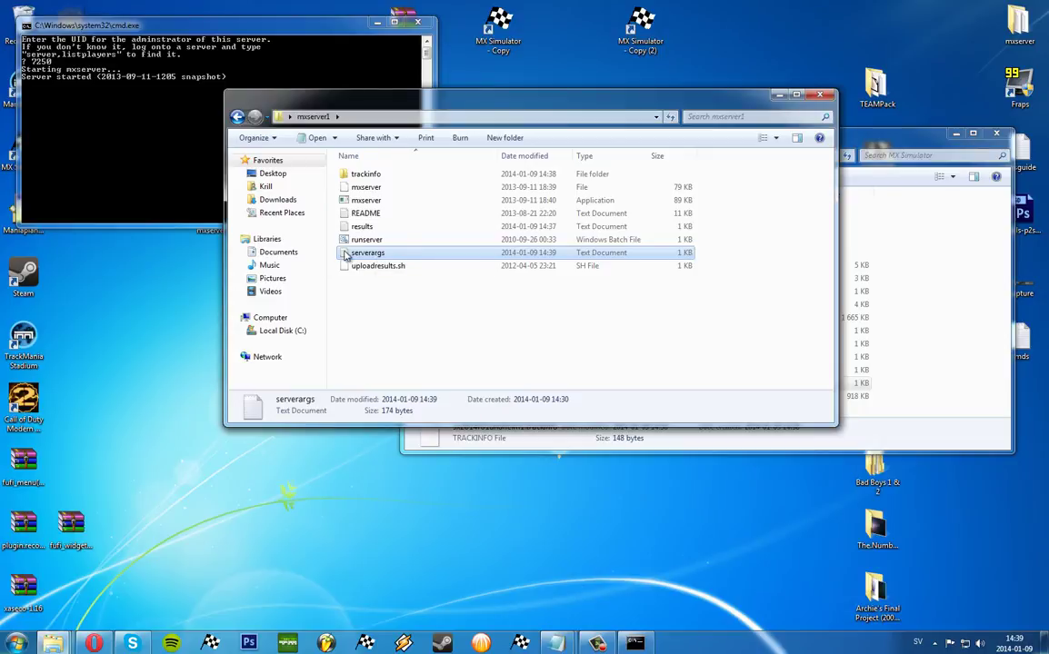
right_click(391, 256)
left_click(421, 468)
key("ctrl+v")
left_click(415, 254)
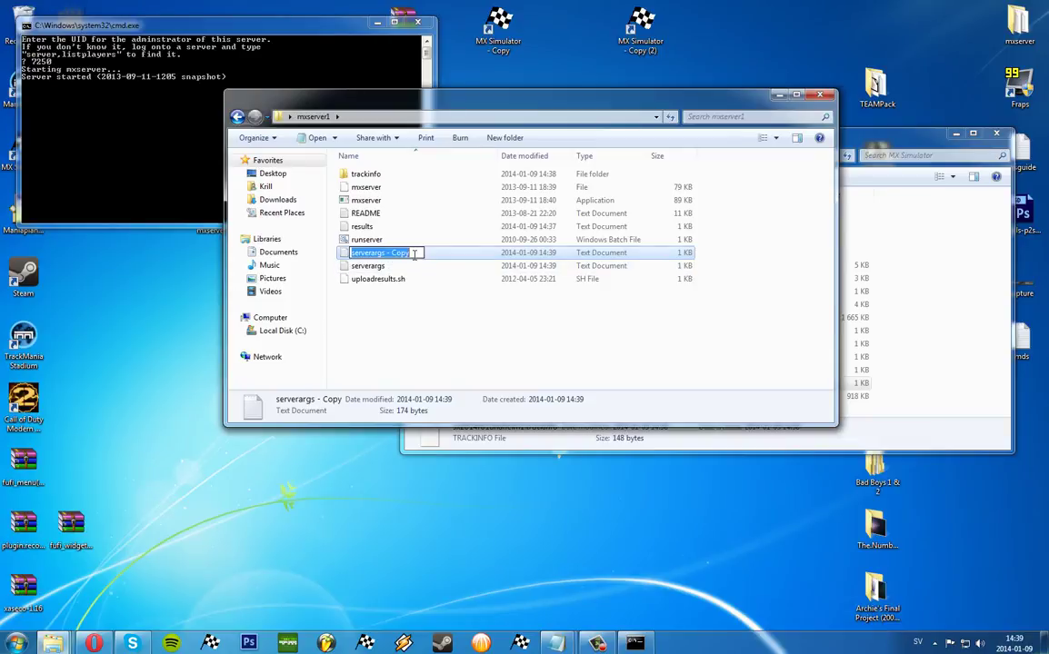
Step: Open the serverargs copy, set --laps to 10 and save the file
double_click(450, 255)
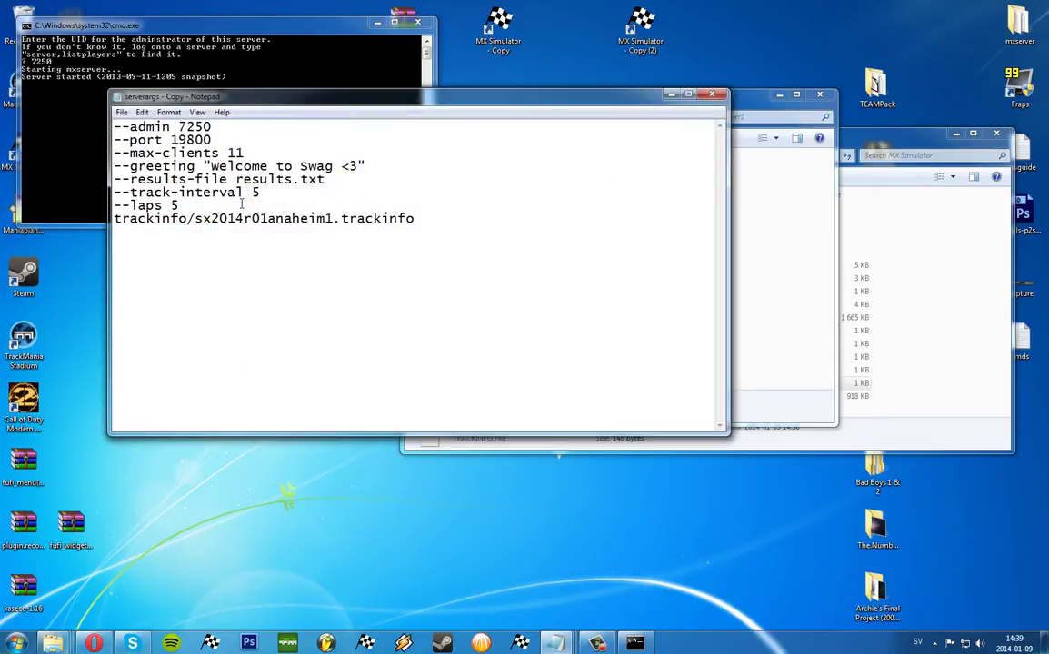
double_click(172, 206)
type("10")
left_click(671, 94)
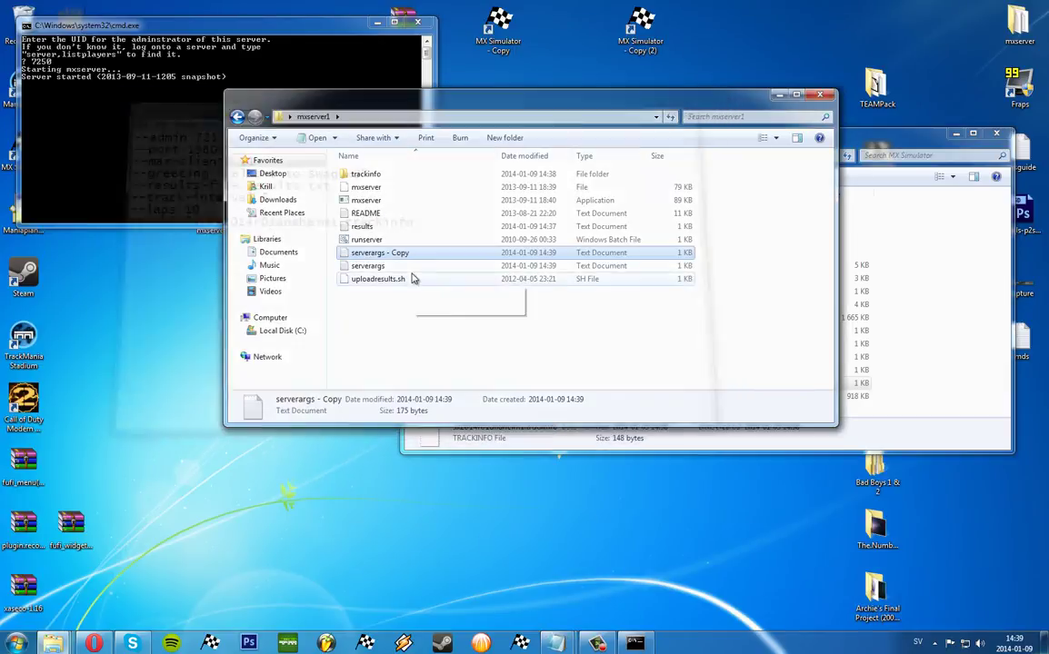
Step: Rename the serverargs copy as serverargs2
left_click(392, 254)
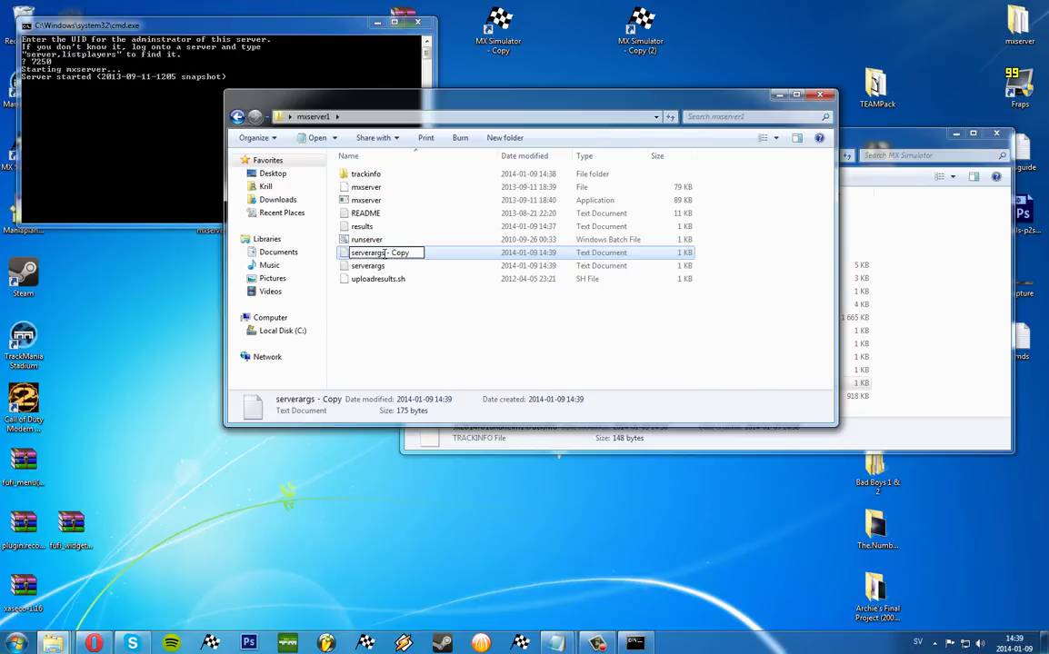
key("Delete")
key("Delete")
key("Delete")
key("Delete")
key("Delete")
key("Delete")
key("Delete")
type("1")
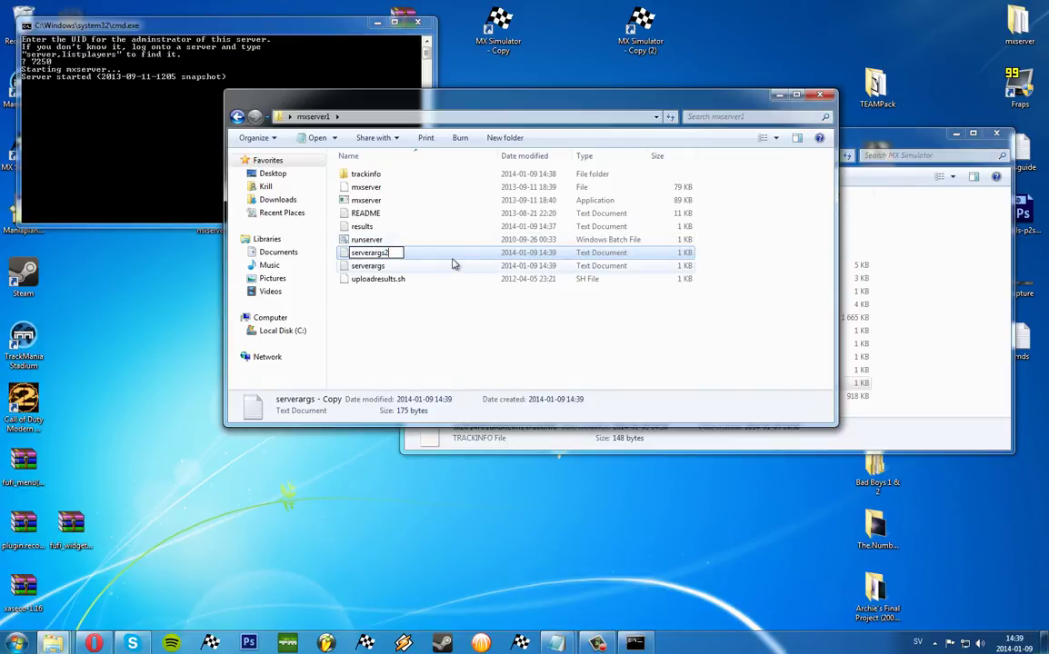
key("Return")
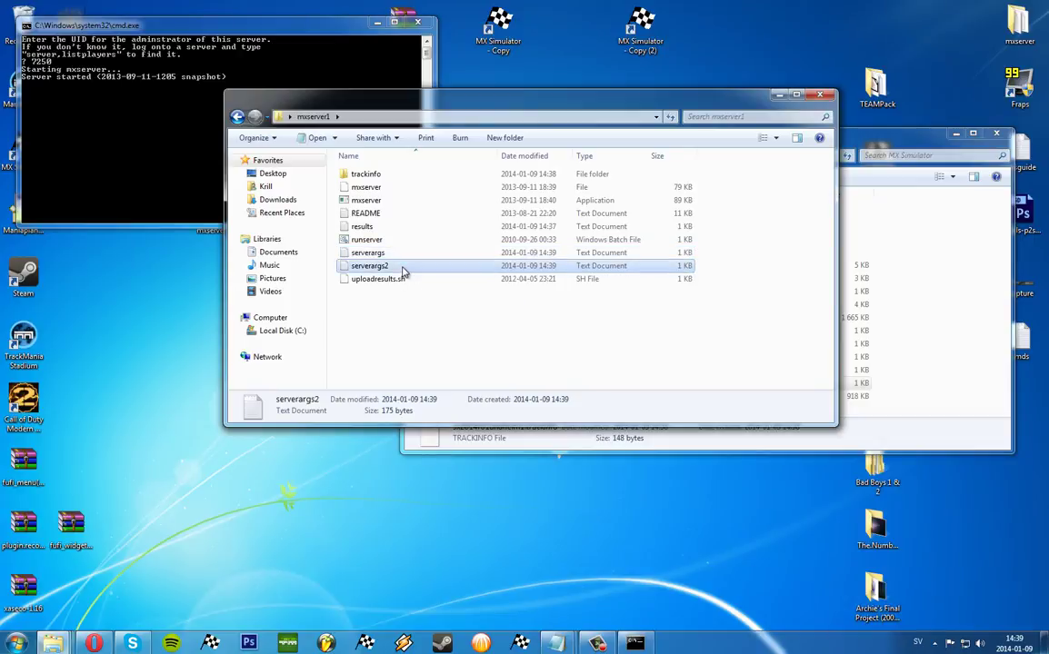
mouse_move(387, 260)
left_mouse_down()
mouse_move(383, 249)
mouse_move(397, 270)
mouse_move(386, 264)
left_mouse_up()
left_click(377, 256)
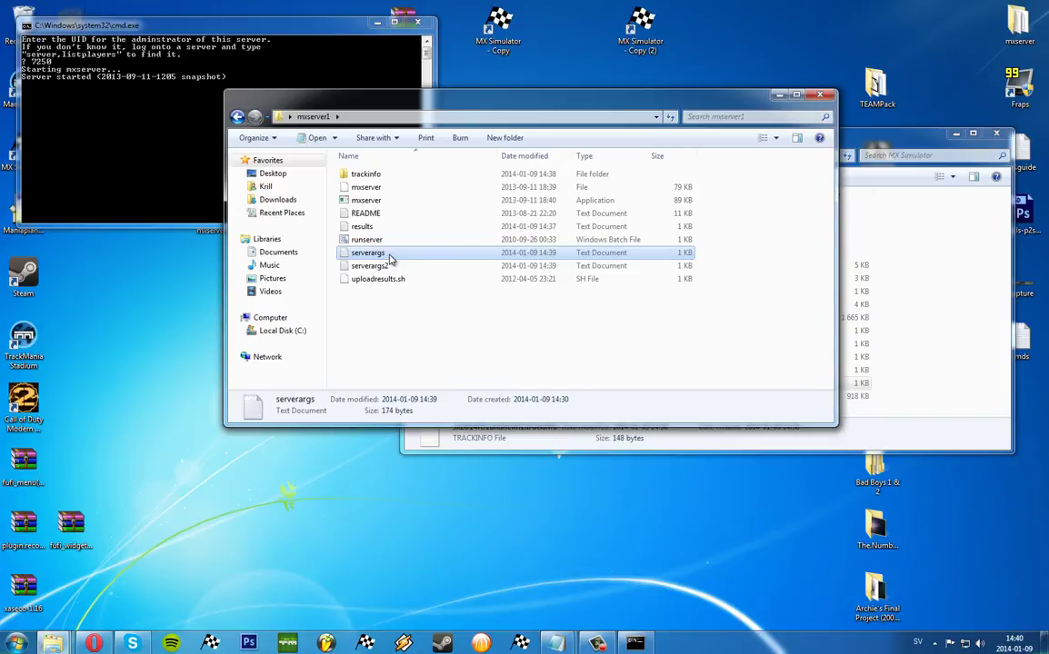
left_click(388, 259)
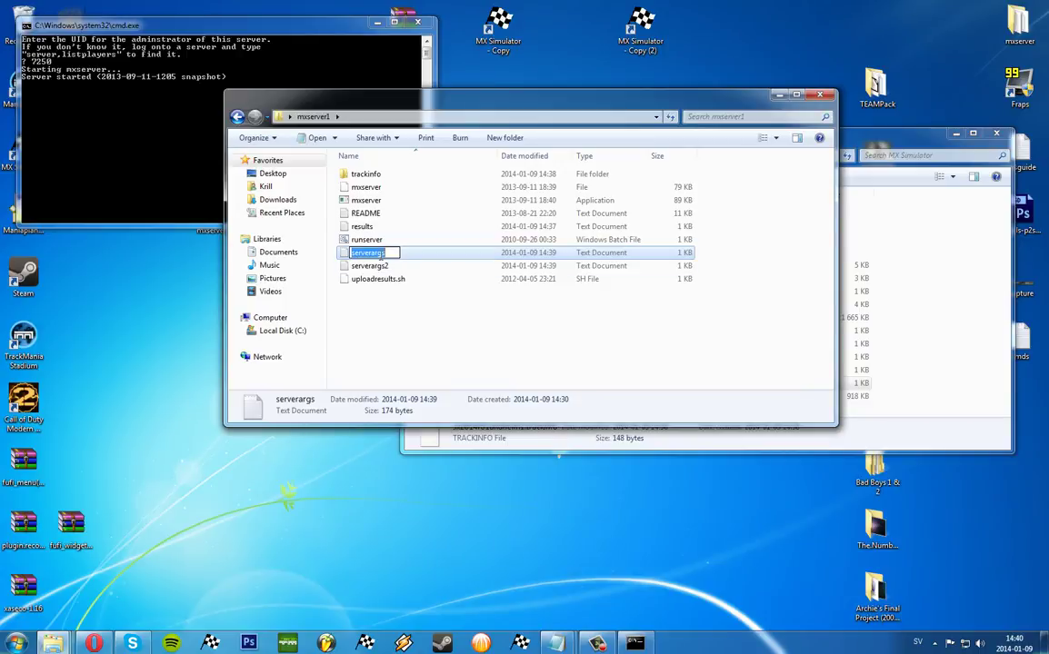
left_click(452, 335)
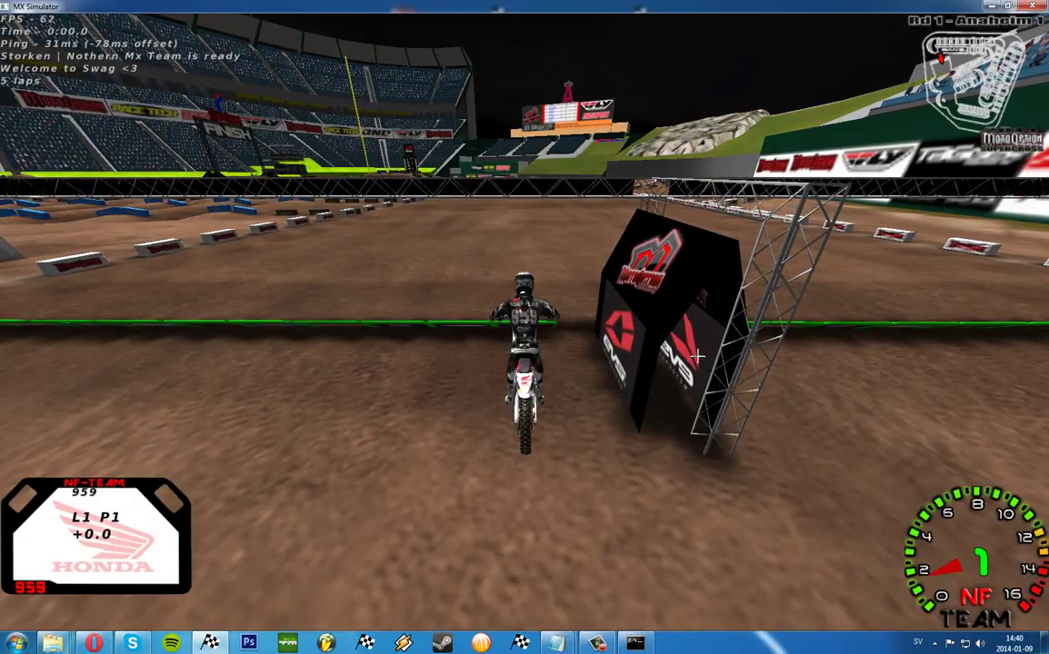
Step: In MX Simulator, list the connected players with the console command server,listplayers
key("t")
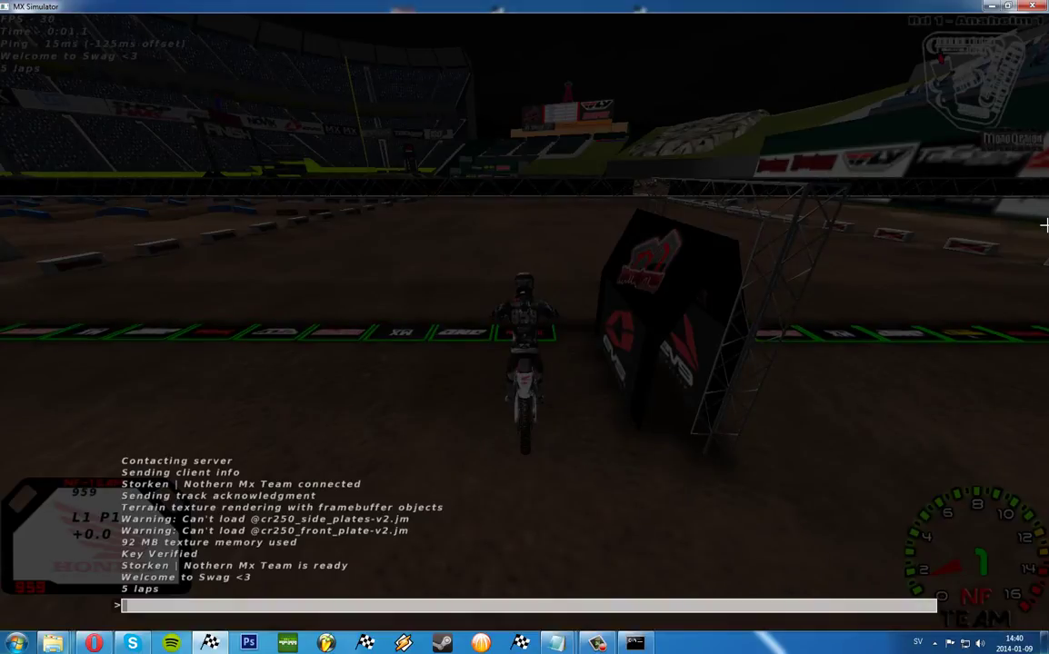
type("server,listplayt")
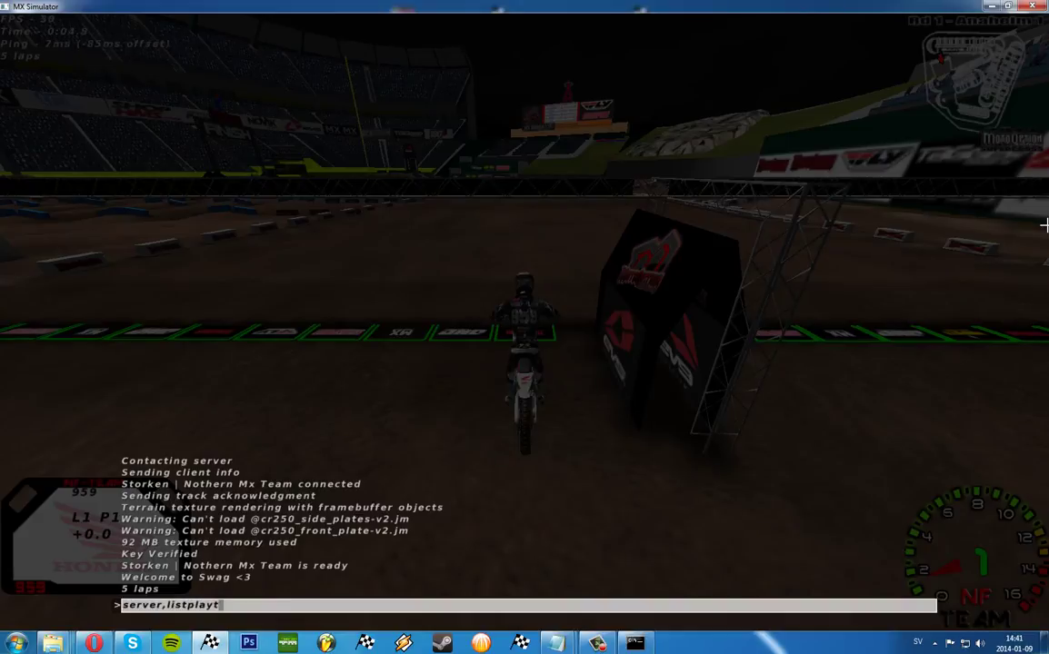
type("er")
key("Return")
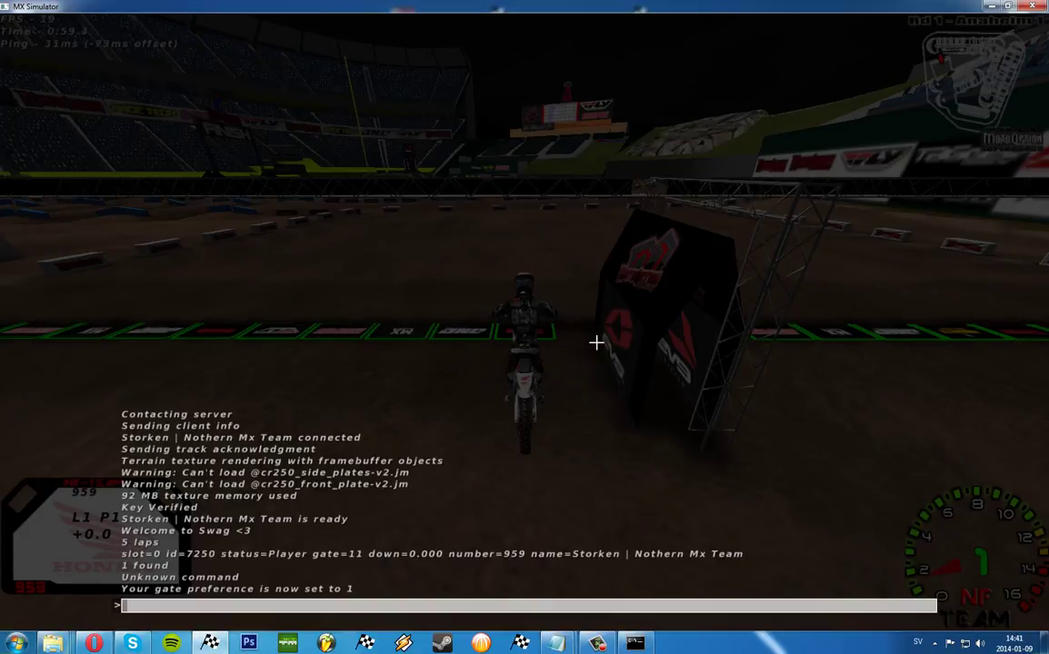
Step: Set the gate preference to 1 with server,gate 1 and request a race restart from the multiplayer options
type("server,gate 1")
key("Return")
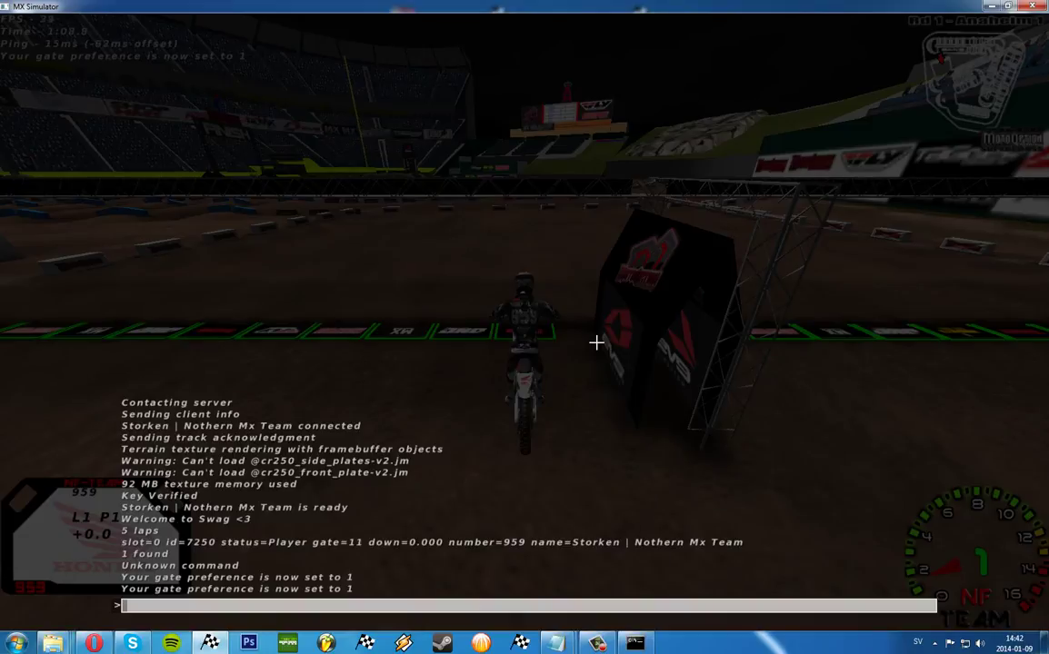
key("Escape")
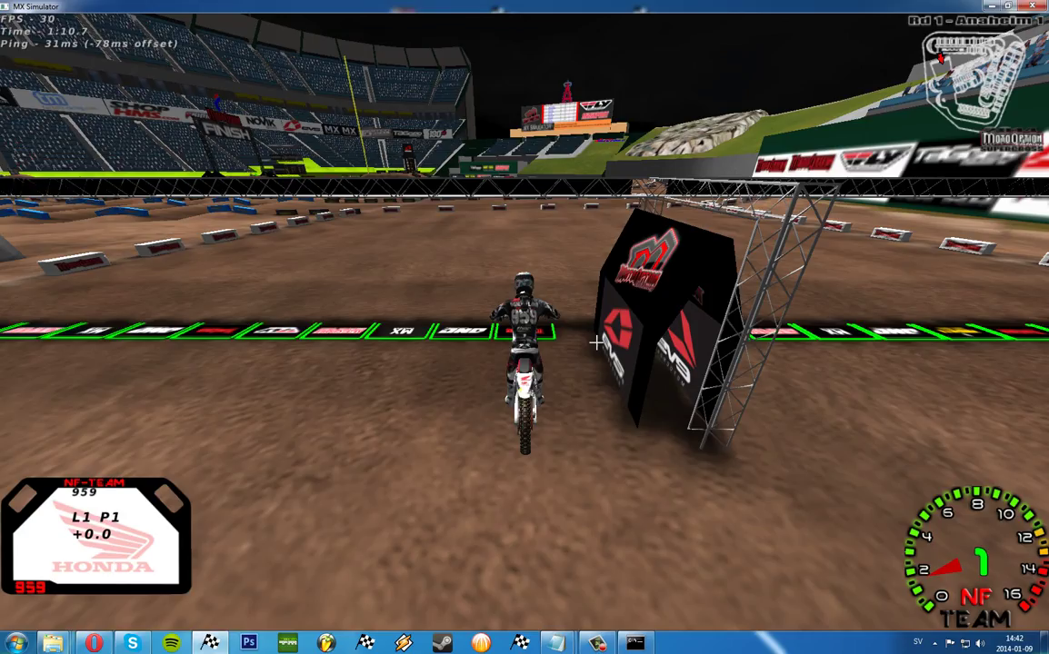
key("Escape")
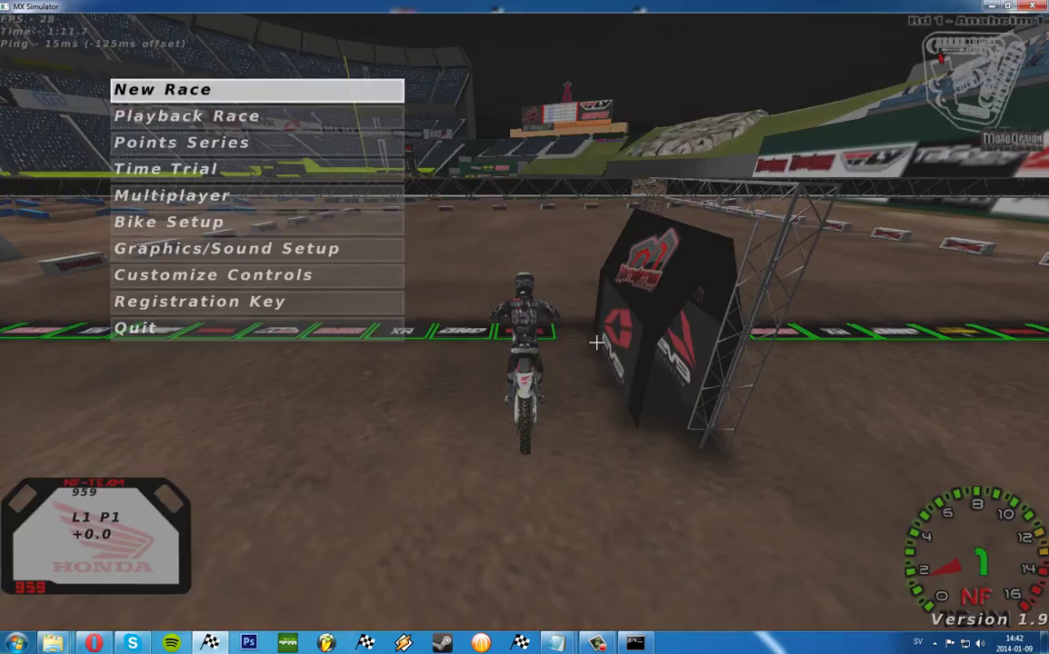
left_click(275, 200)
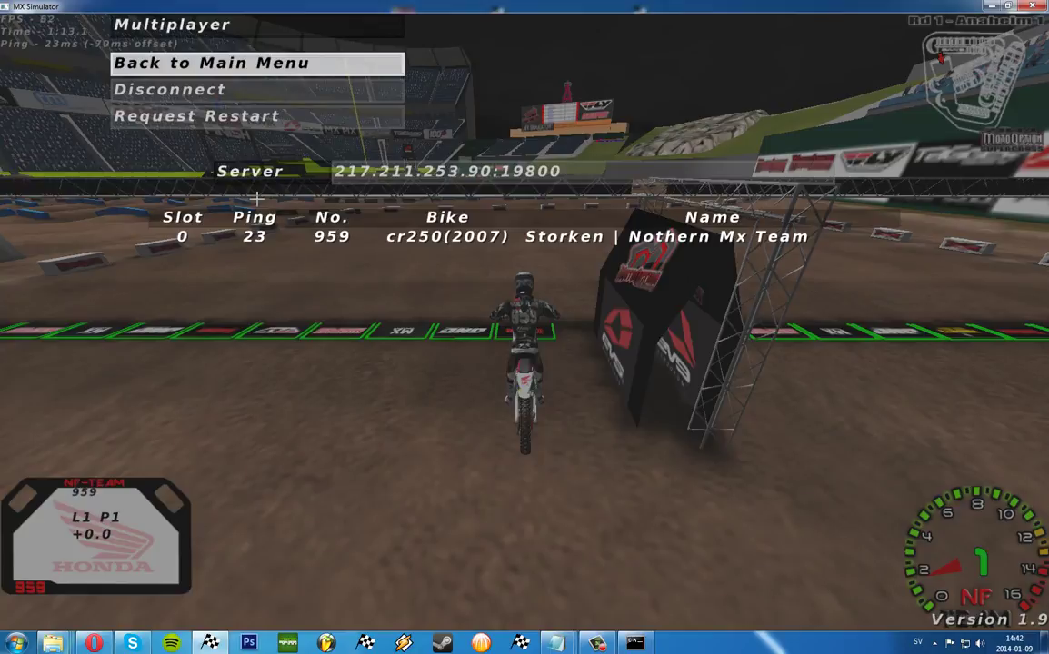
left_click(242, 118)
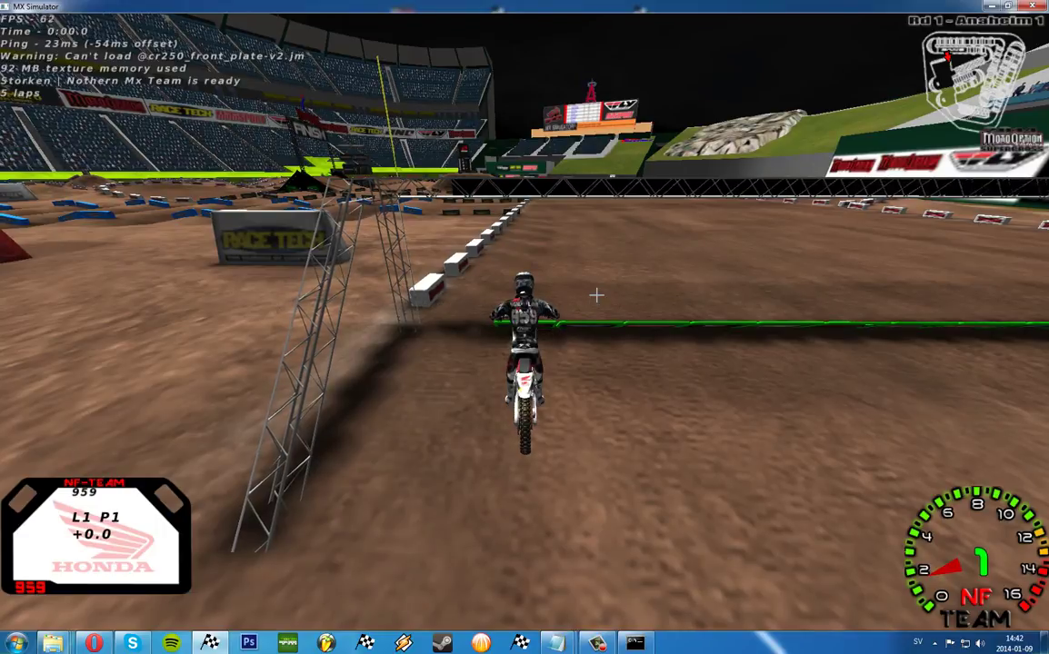
Step: Change the gate preference to 17 with server,gate 17 and request another race restart
key("t")
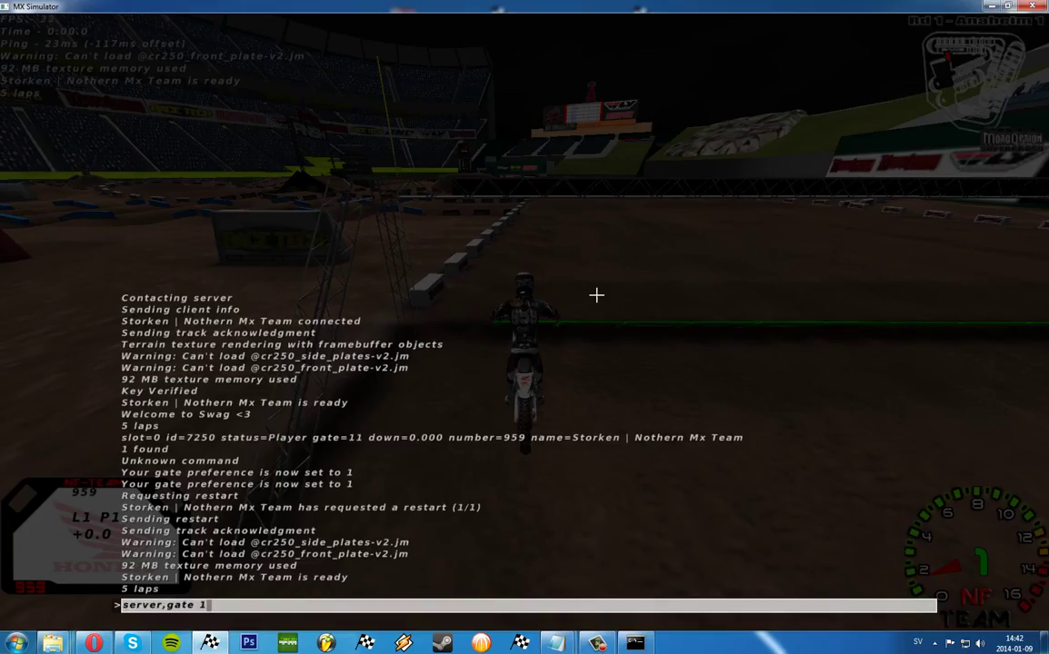
key("BackSpace")
type("17")
key("Return")
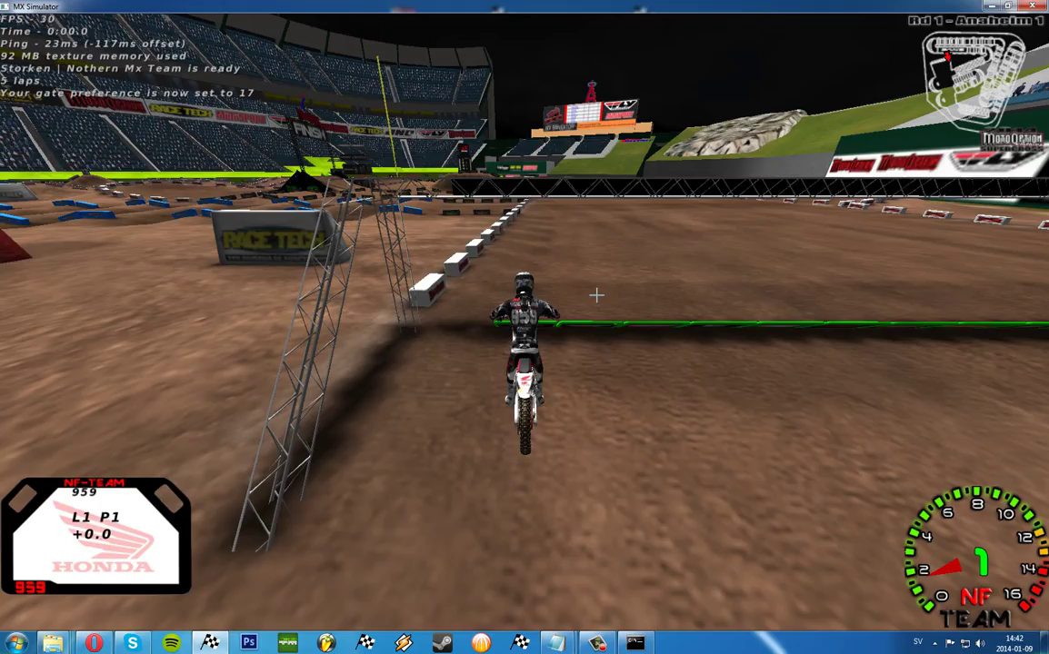
key("Escape")
left_click(200, 193)
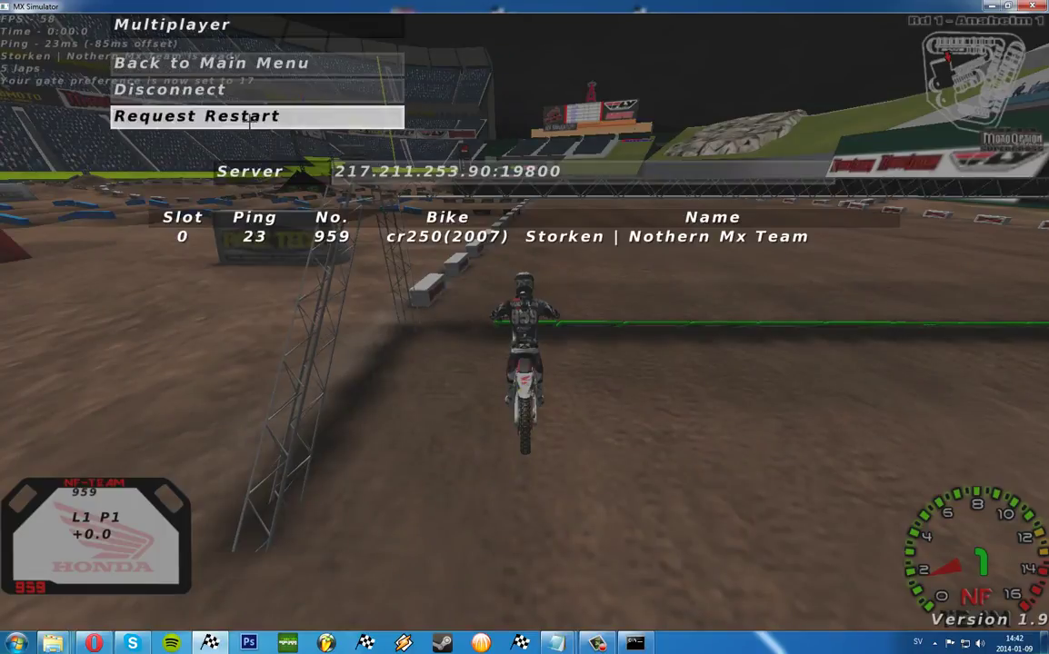
left_click(291, 118)
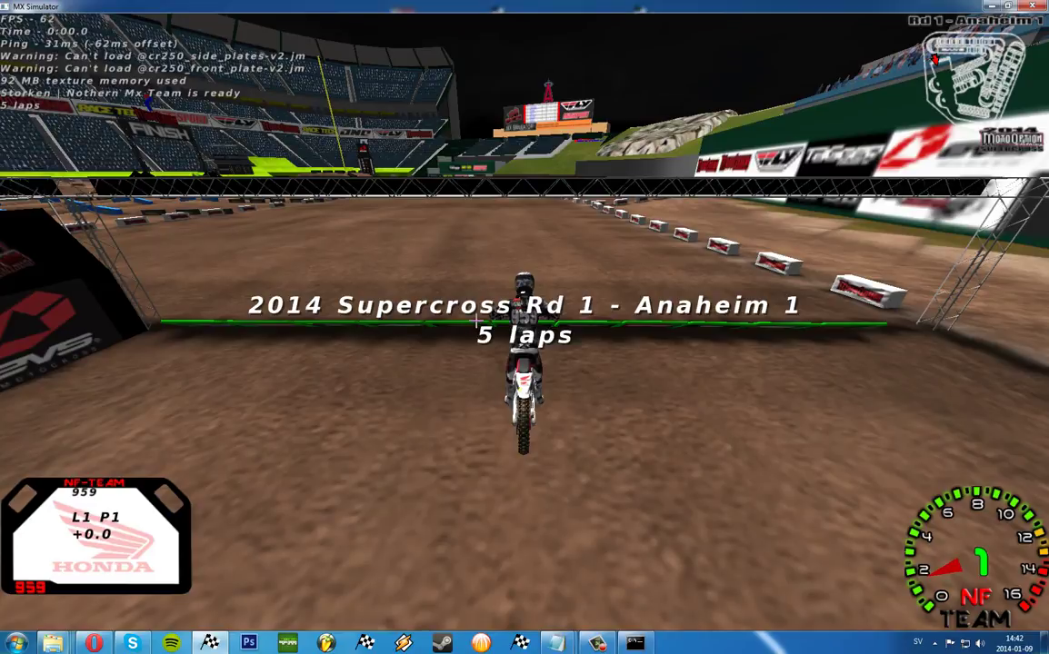
Step: Rerun the earlier server,listplayers command in the console to look up the player's slot number
key("grave")
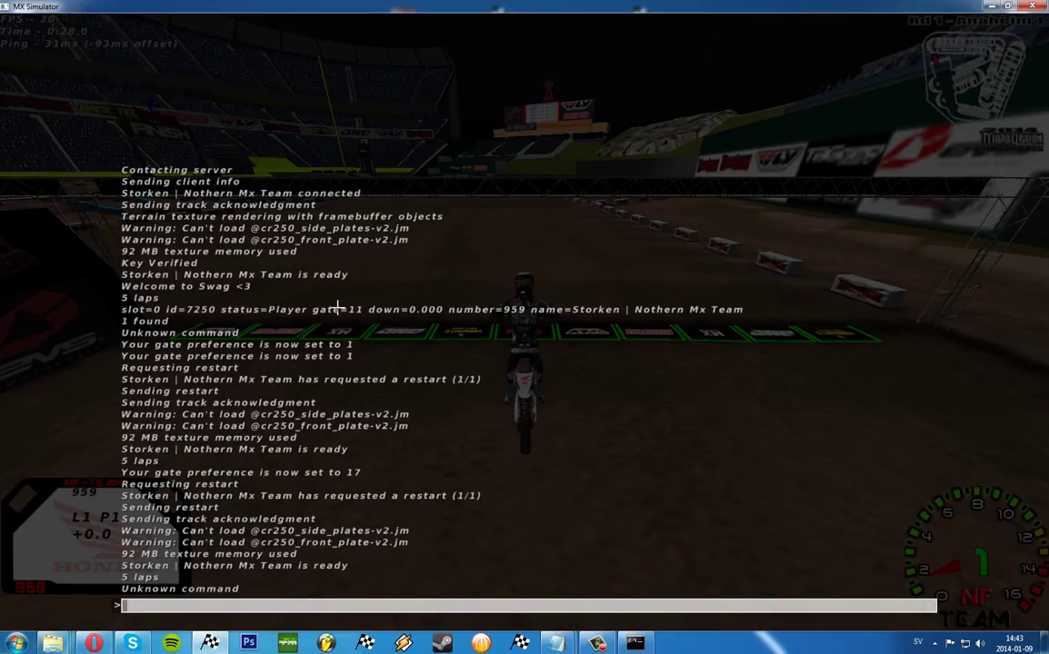
key("Up")
key("Up")
key("Up")
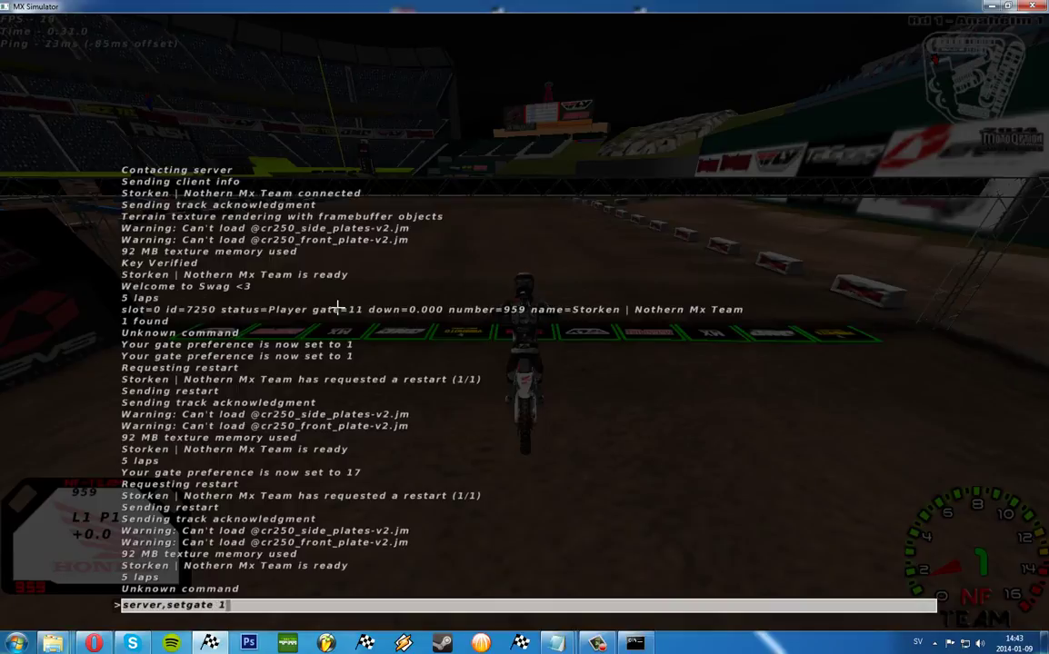
key("Down")
key("Return")
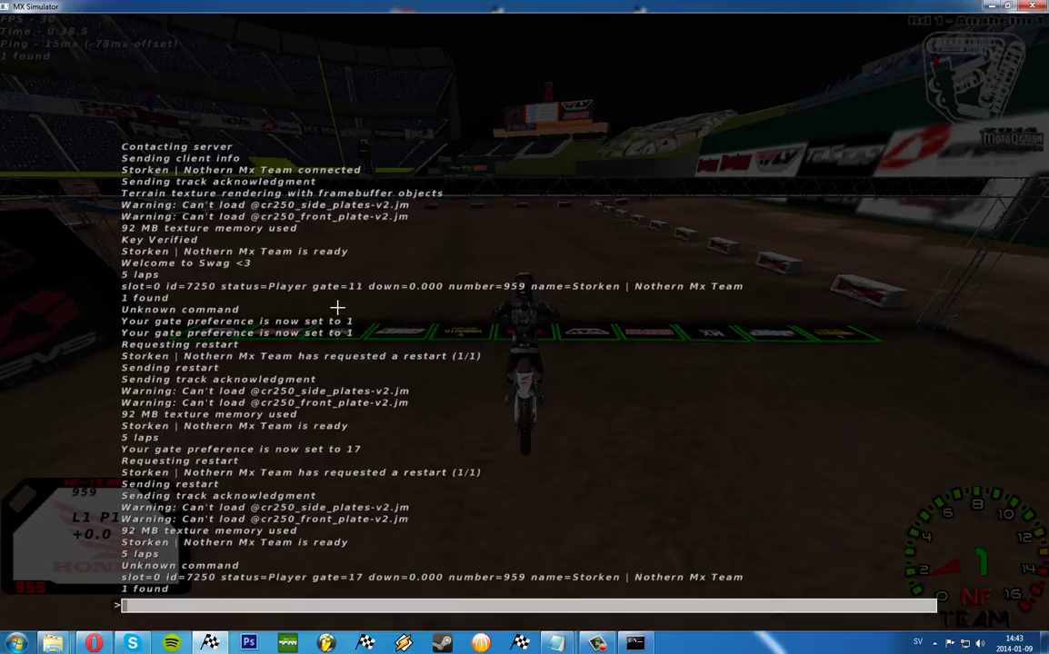
Step: Kick the player in slot 0 with the console command server,kick 0
type("server,ki")
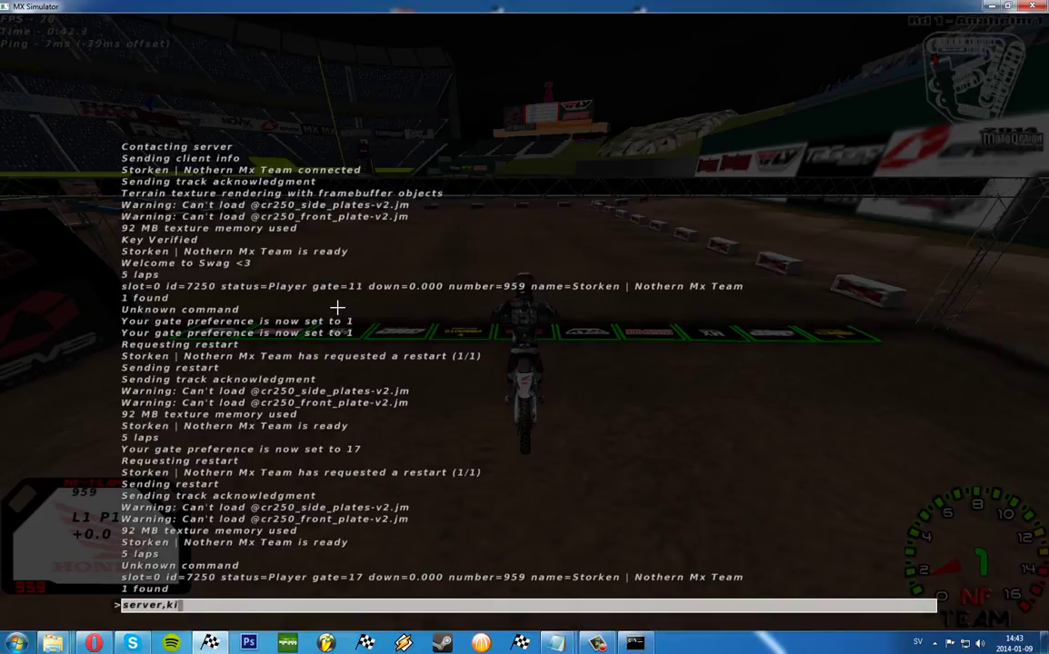
type("ck 0")
key("Return")
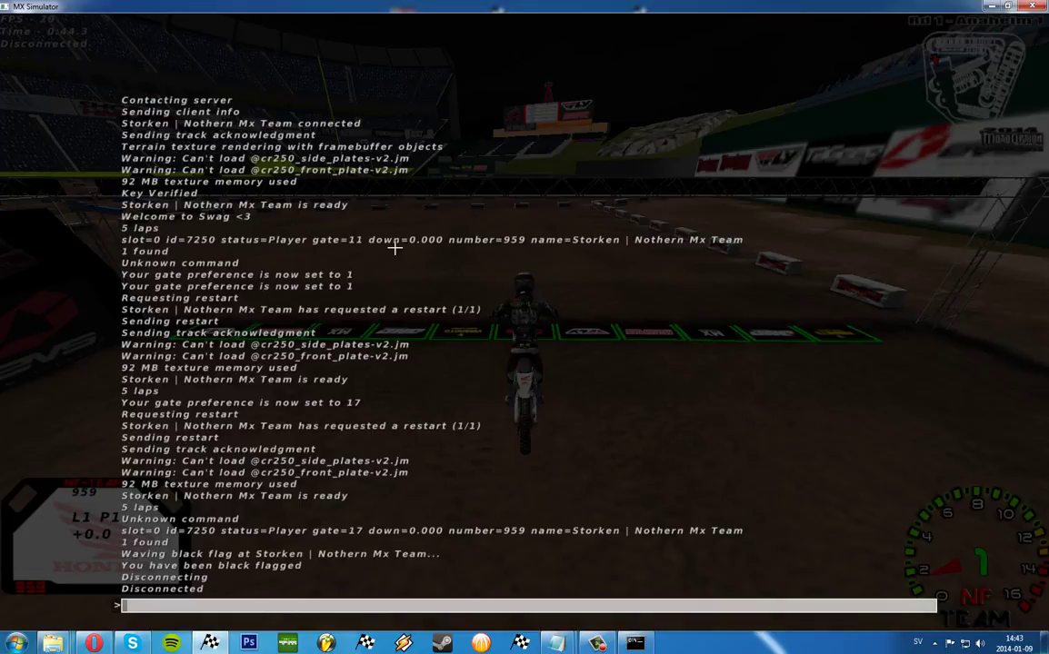
Step: Leave the console and quit MX Simulator
key("Escape")
key("Escape")
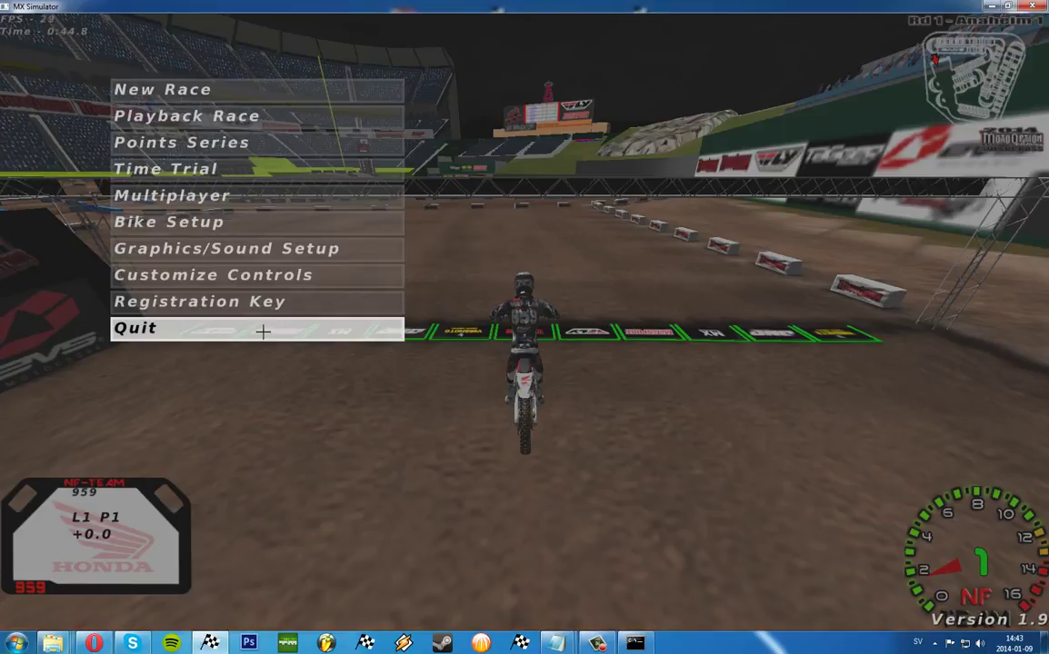
left_click(265, 330)
key("Return")
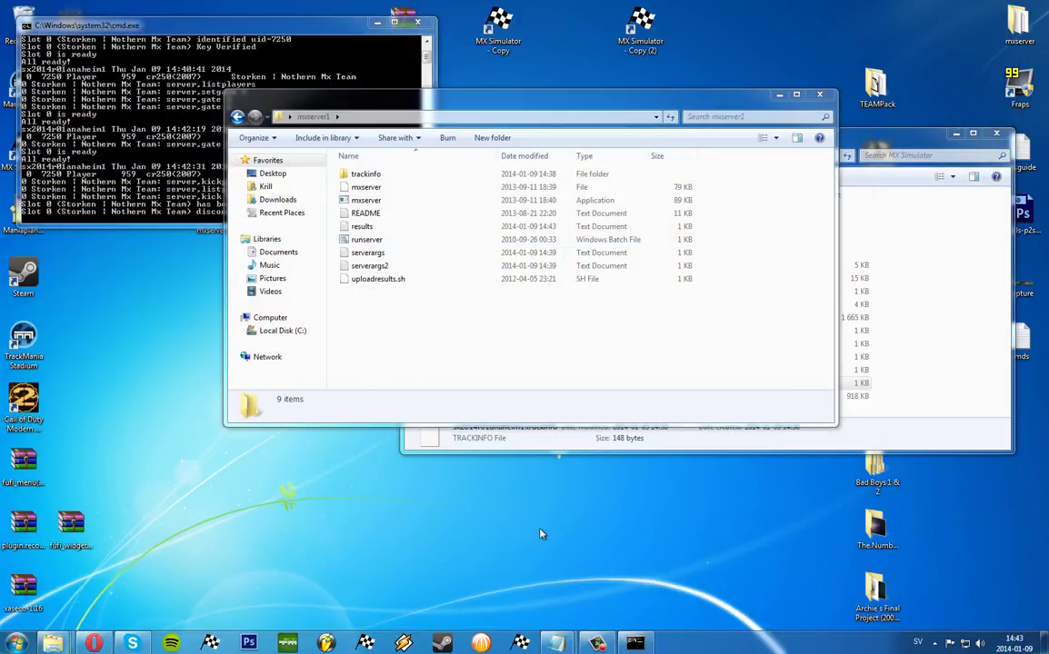
Step: Switch to the untitled Notepad notes and add the sample file name GOODTRACK.trackinfo, written without a space, below the portforward line
mouse_move(557, 642)
left_click(509, 606)
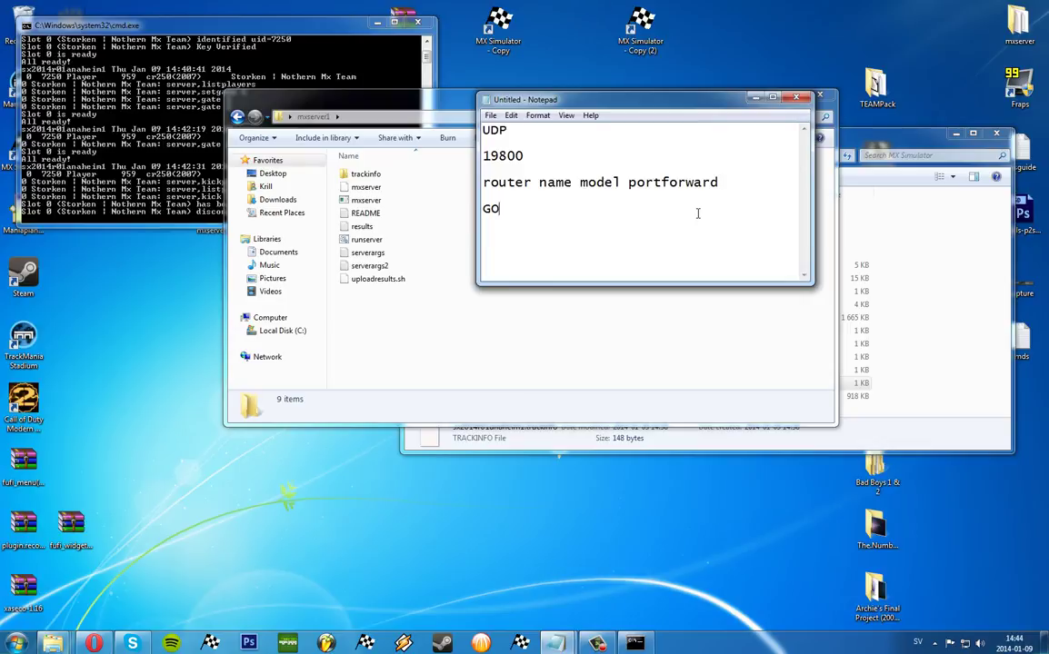
type("OD TRACK.trackinfo")
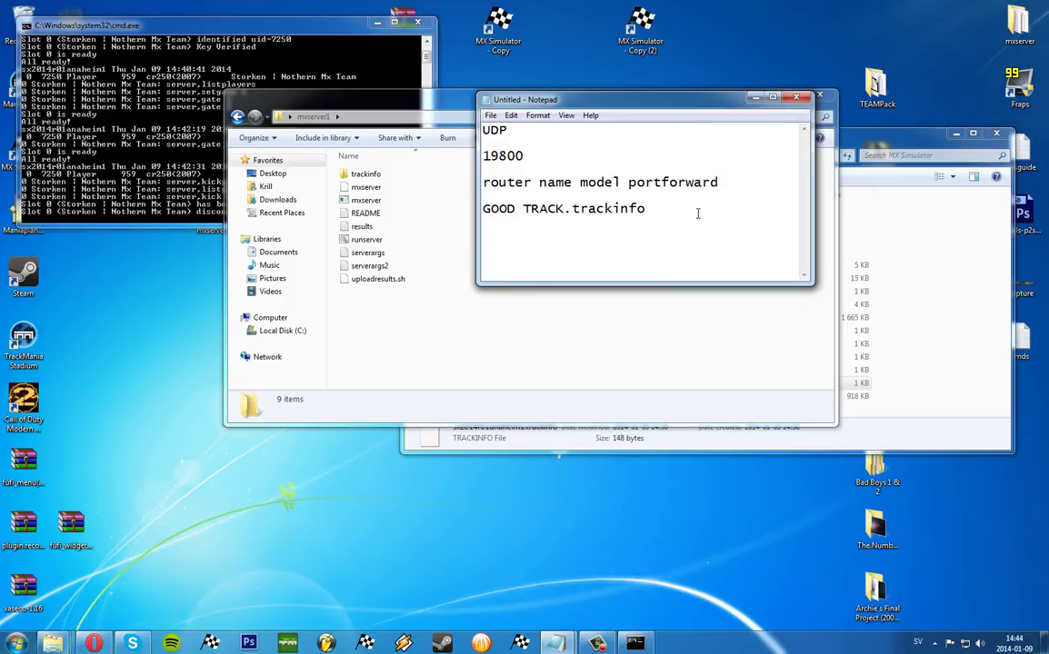
left_click_drag(522, 212, 514, 215)
key("BackSpace")
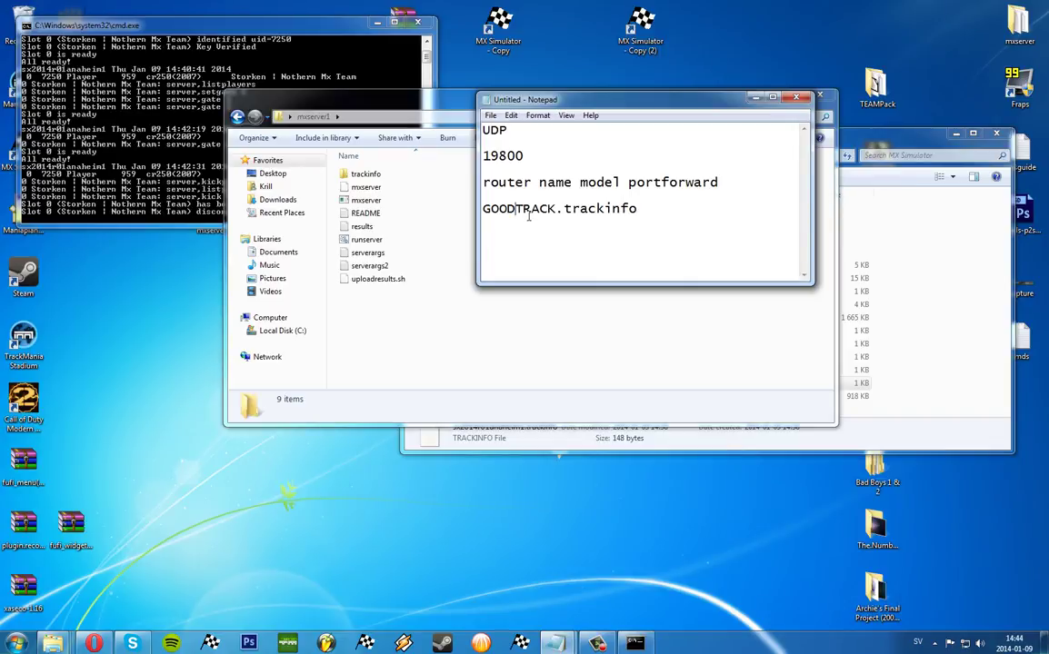
Step: Put a space in the sample file name so it reads GOOD TRACK.trackinfo, and close the notes without saving
type("-")
key("BackSpace")
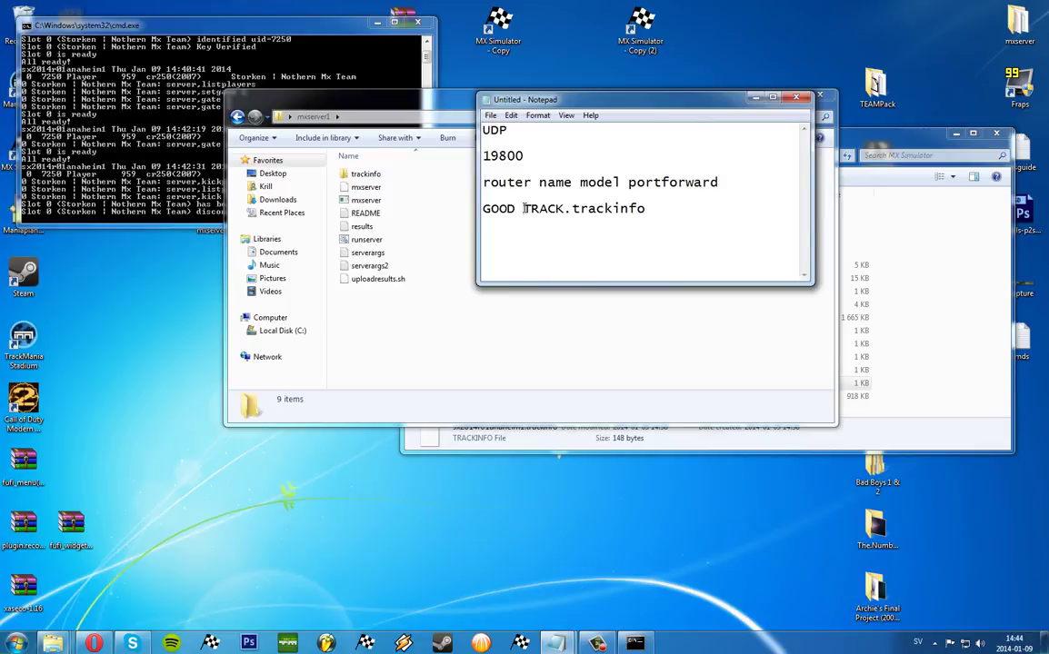
left_click_drag(523, 208, 516, 209)
left_click_drag(671, 206, 483, 198)
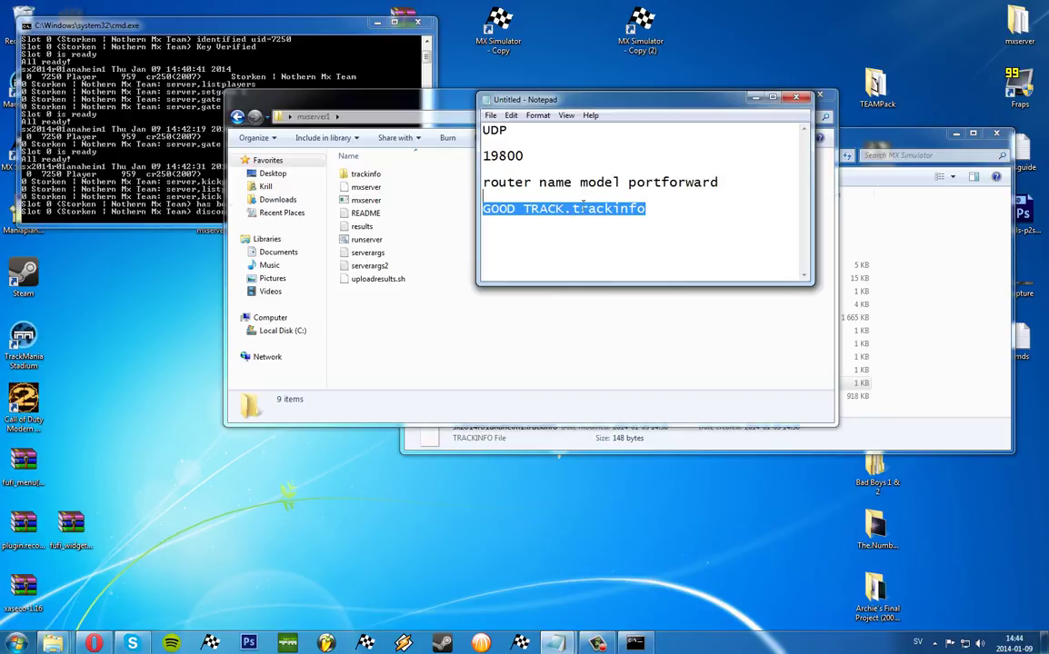
left_click(796, 97)
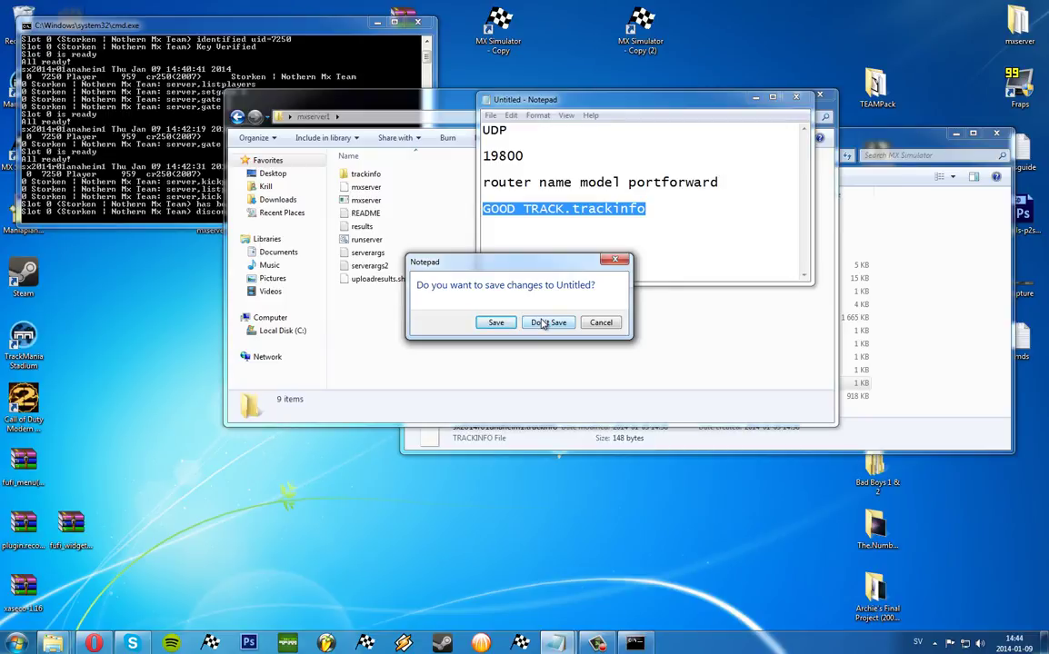
left_click(543, 323)
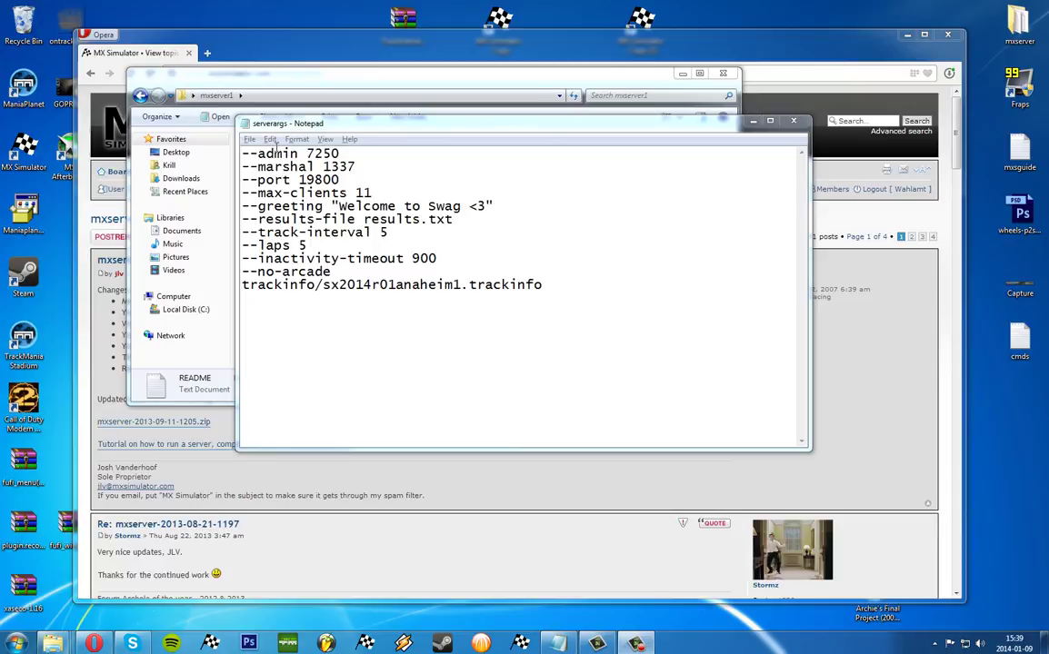
Step: Go over the --admin and --marshal lines of serverargs and replace the marshal UID with a different sample UID
mouse_move(242, 154)
left_mouse_down()
mouse_move(339, 154)
mouse_move(242, 167)
left_mouse_up()
left_click(346, 153)
left_click(243, 166)
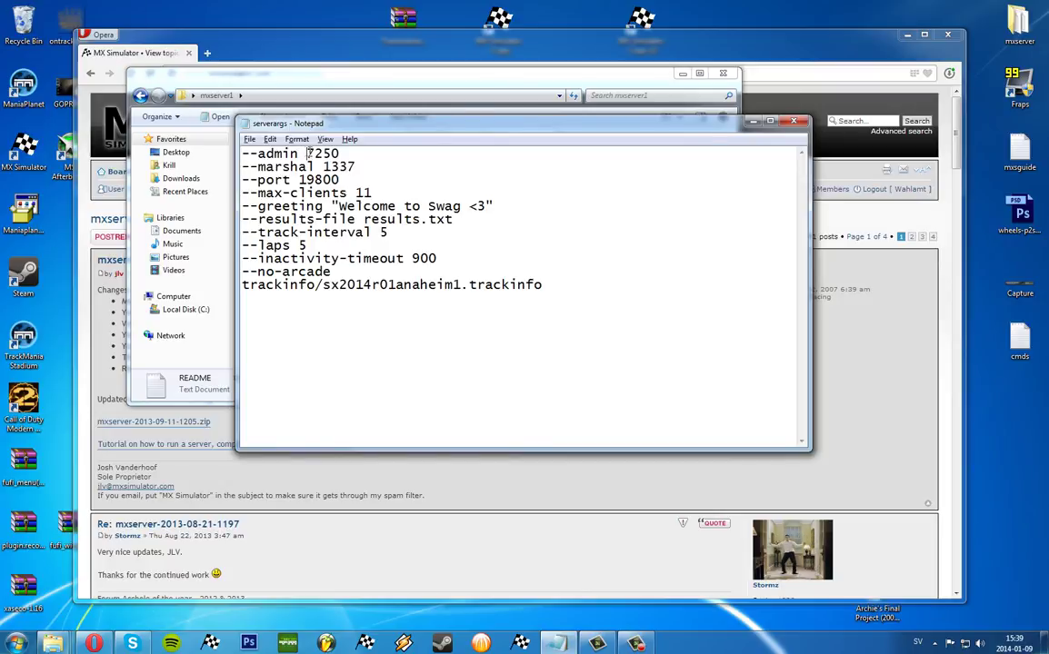
left_click_drag(307, 154, 355, 167)
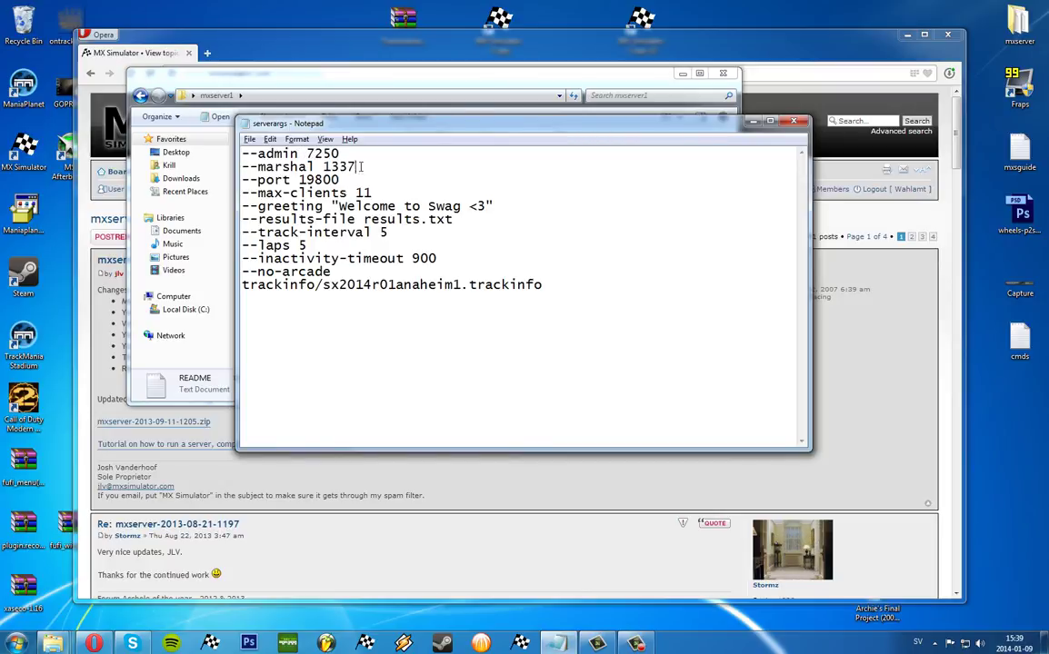
left_click(339, 166)
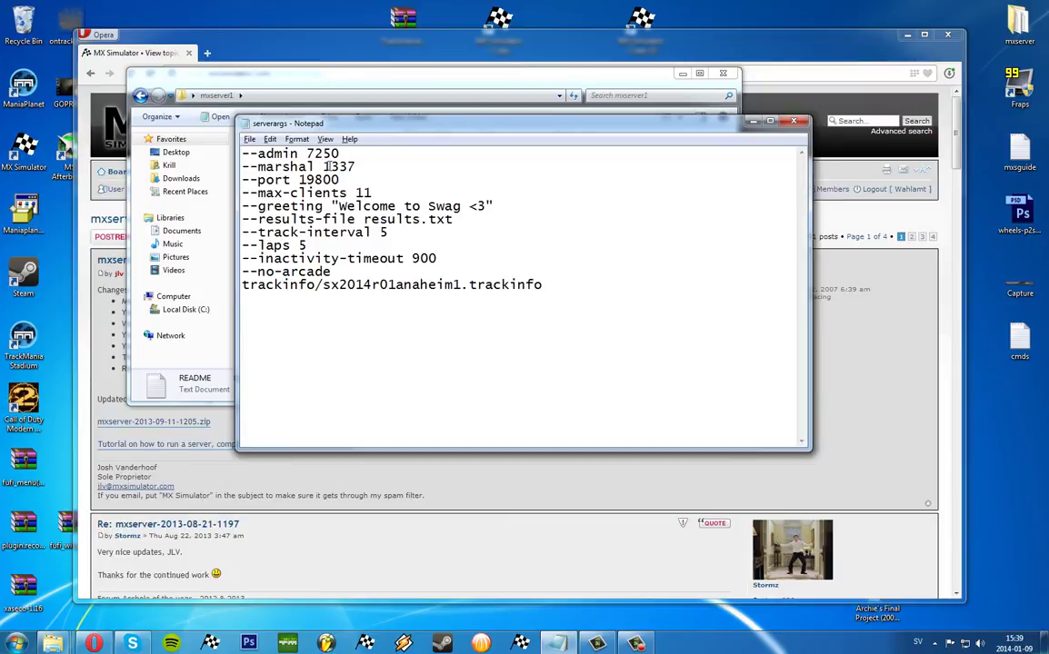
double_click(327, 166)
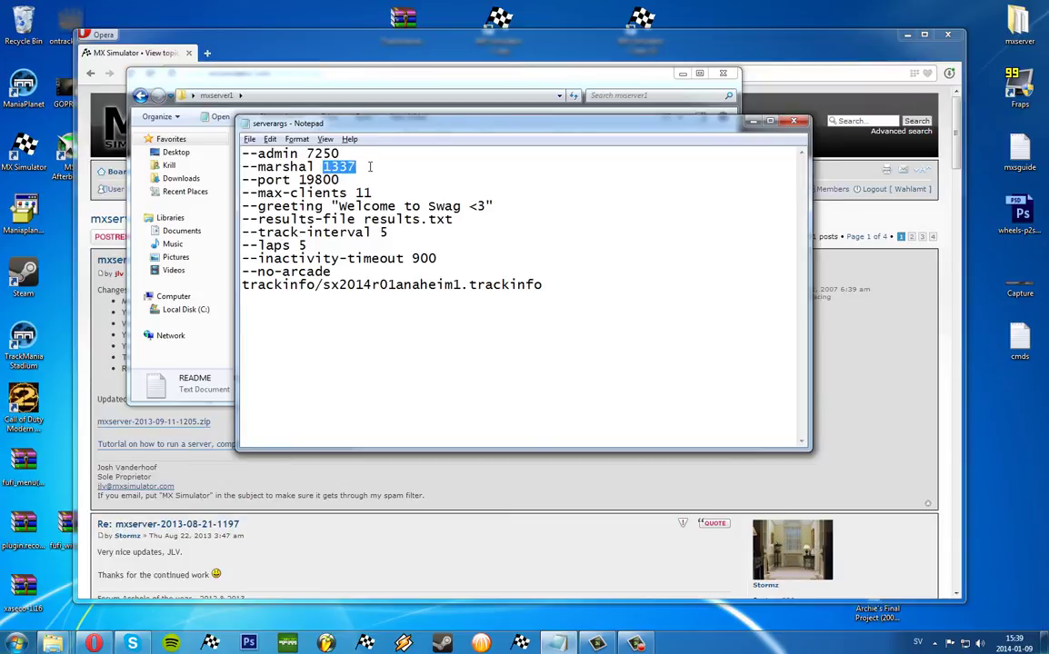
type("99956")
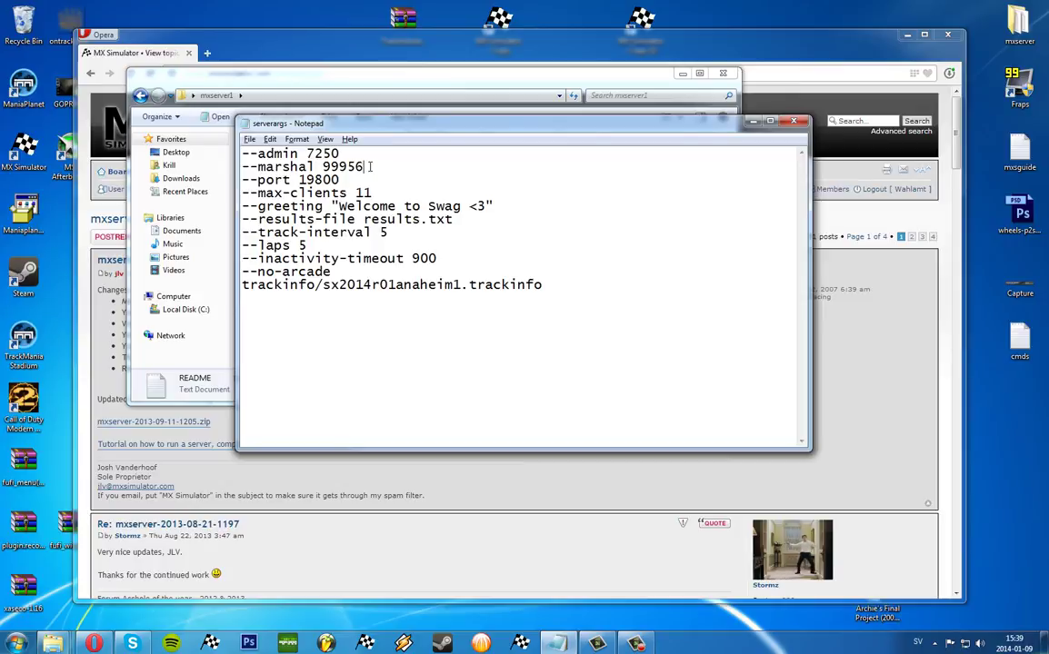
Step: Delete the whole --marshal line from serverargs so that no empty line is left between --admin and --port
left_click_drag(365, 166, 238, 166)
key("BackSpace")
key("BackSpace")
key("BackSpace")
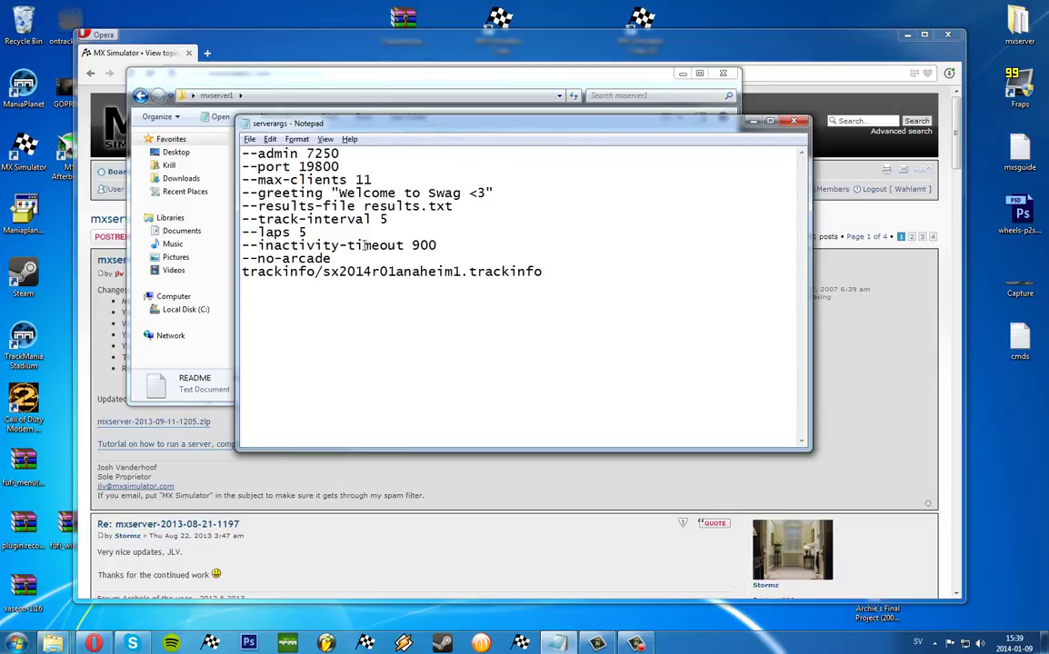
Step: Review the --inactivity-timeout value and the --no-arcade option in serverargs, and close the file
mouse_move(411, 245)
left_mouse_down()
mouse_move(436, 242)
mouse_move(412, 245)
left_mouse_up()
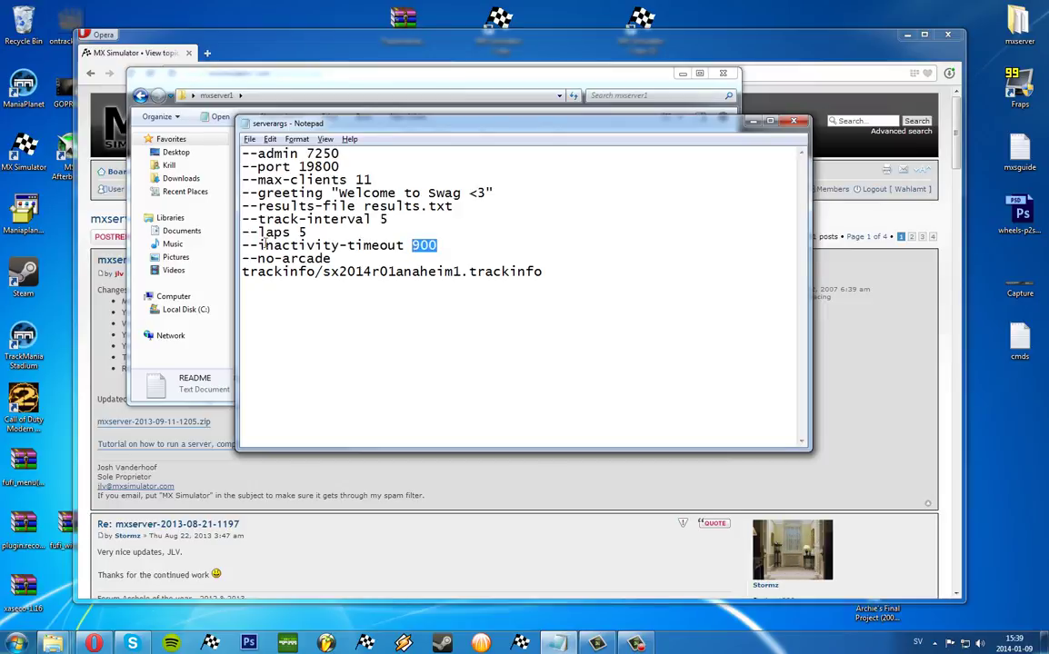
left_click_drag(242, 246, 439, 245)
left_click(439, 245)
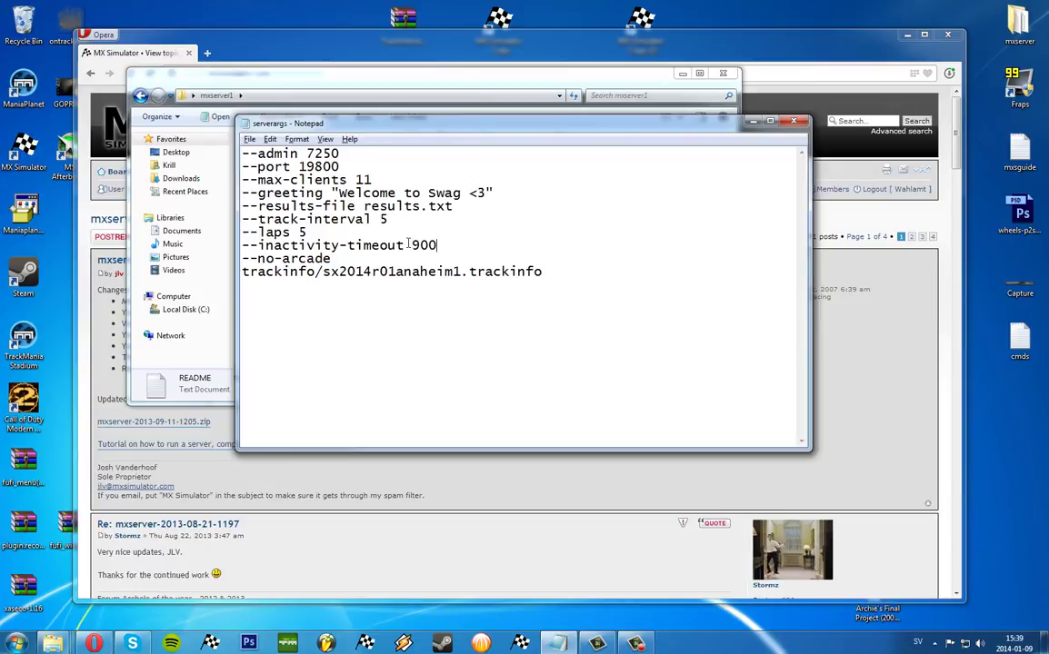
left_click_drag(413, 245, 445, 245)
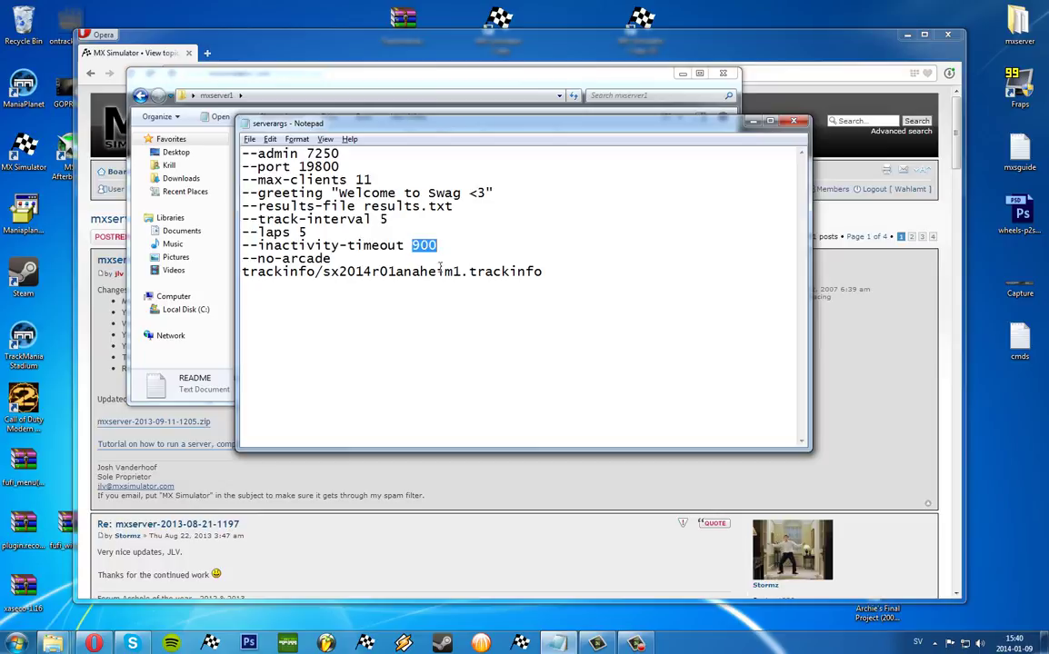
left_click_drag(334, 259, 243, 259)
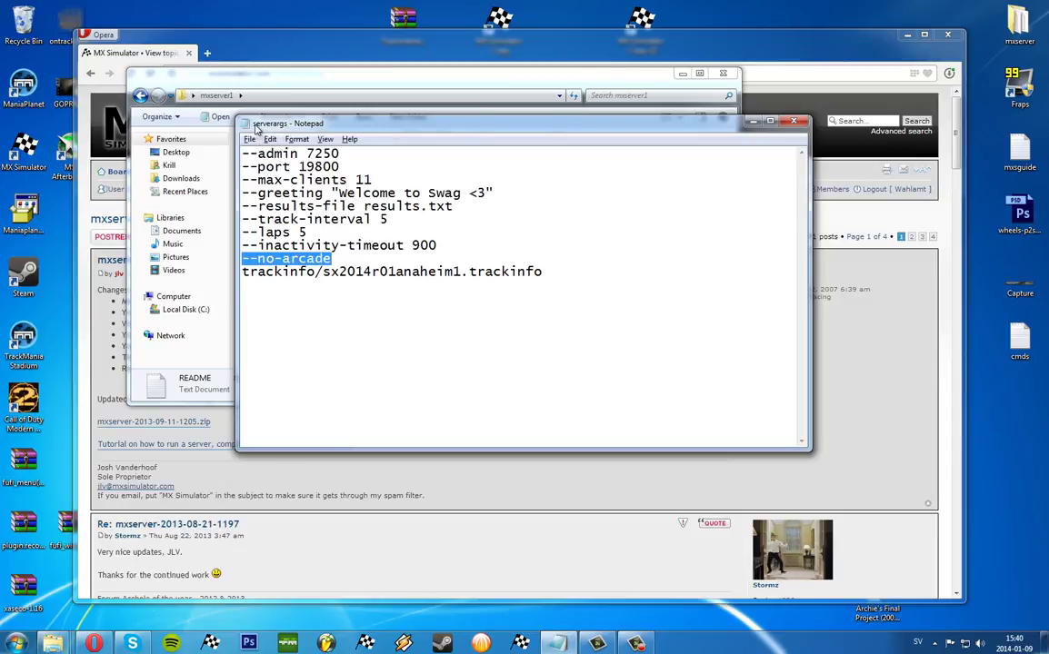
left_click(793, 120)
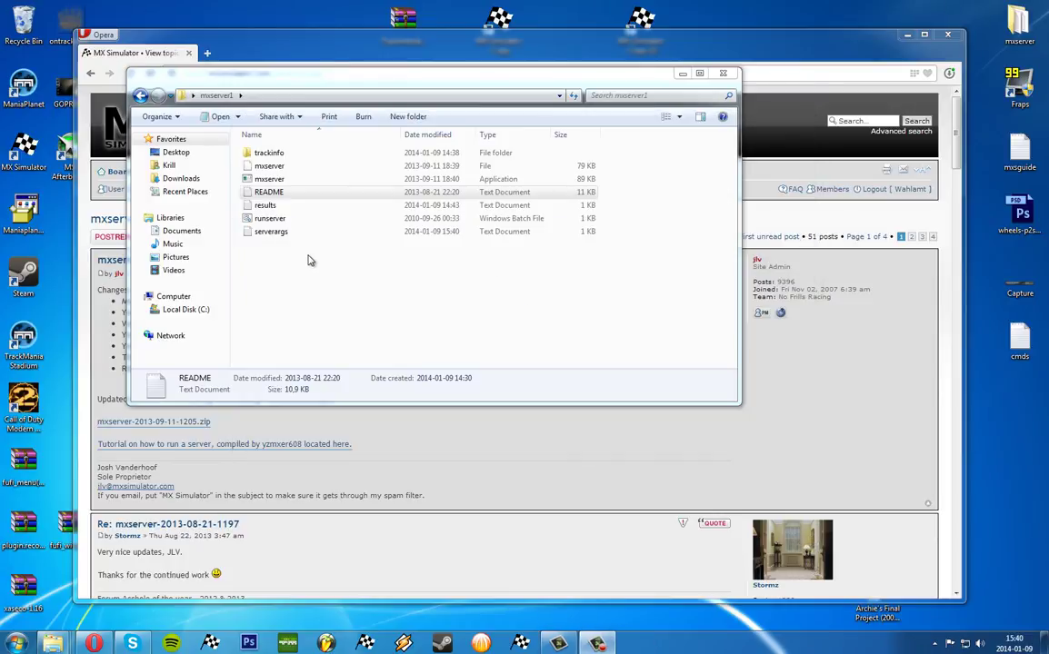
Step: Open the README in the mxserver1 folder, look through its introduction and command line options, and close it
double_click(268, 192)
scroll(418, 239, "down", 10)
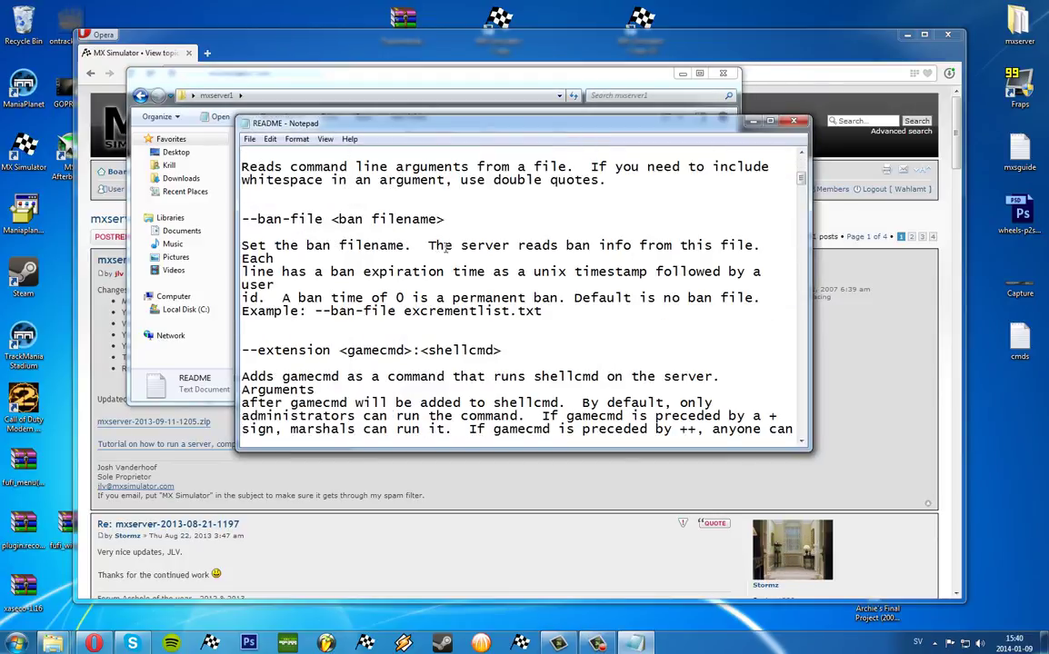
scroll(418, 239, "down", 4)
scroll(418, 239, "down", 5)
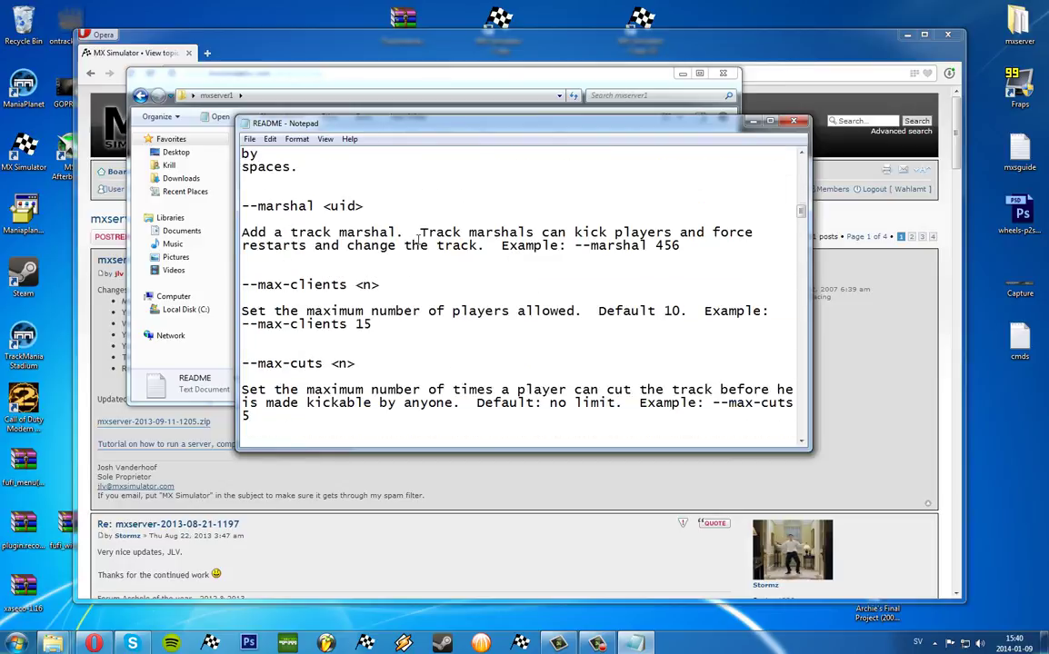
scroll(417, 238, "up", 19)
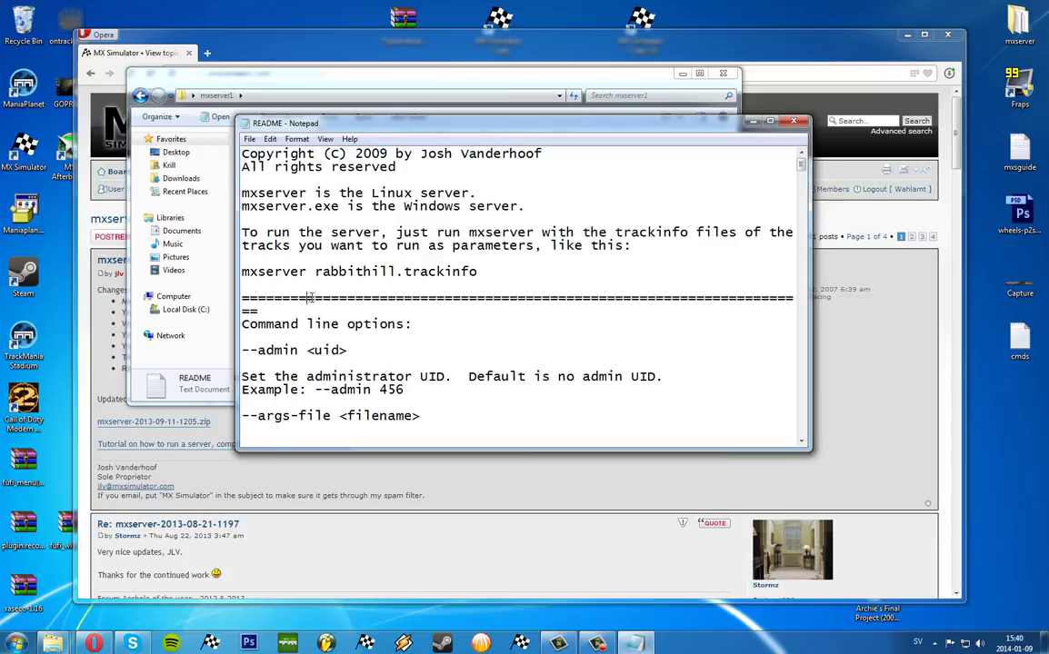
left_click_drag(307, 299, 331, 300)
left_click(285, 271)
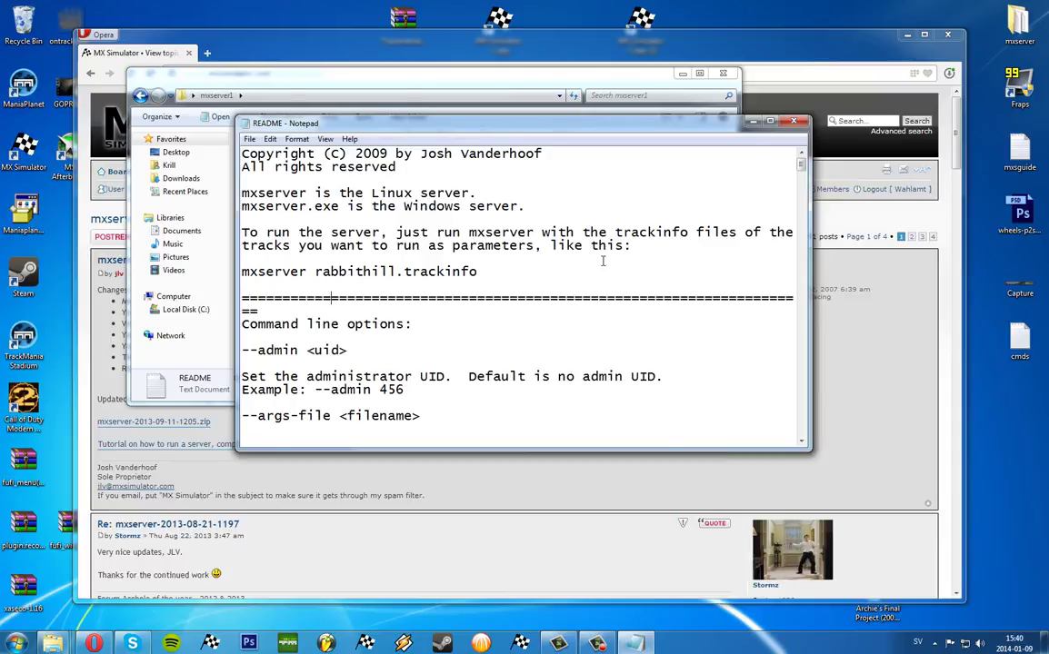
scroll(588, 232, "down", 8)
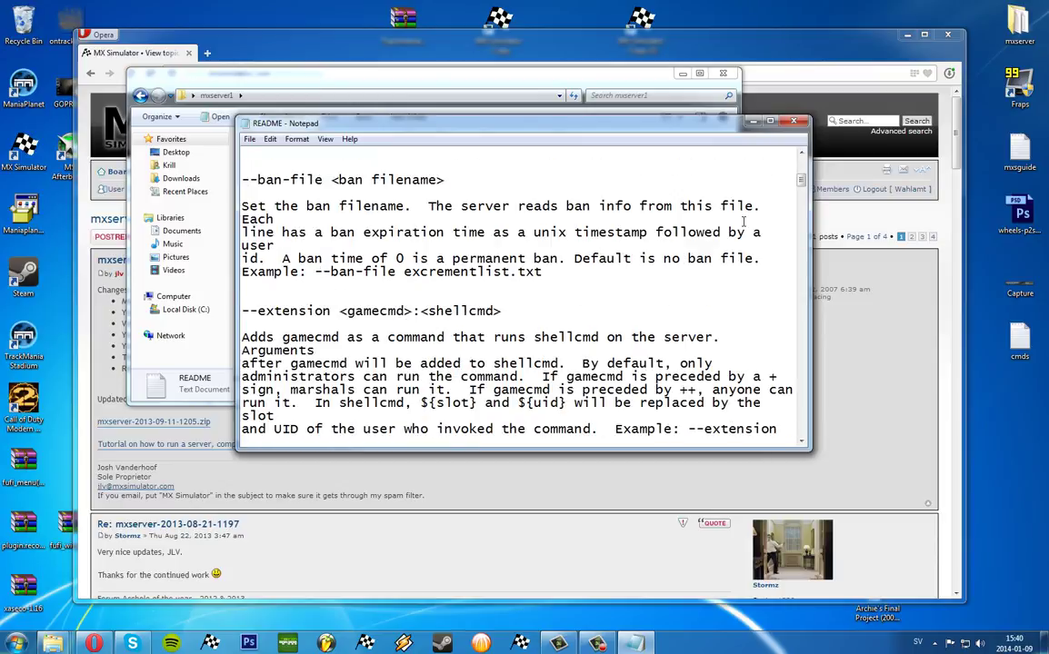
scroll(744, 221, "up", 9)
scroll(744, 221, "down", 1)
scroll(744, 221, "up", 1)
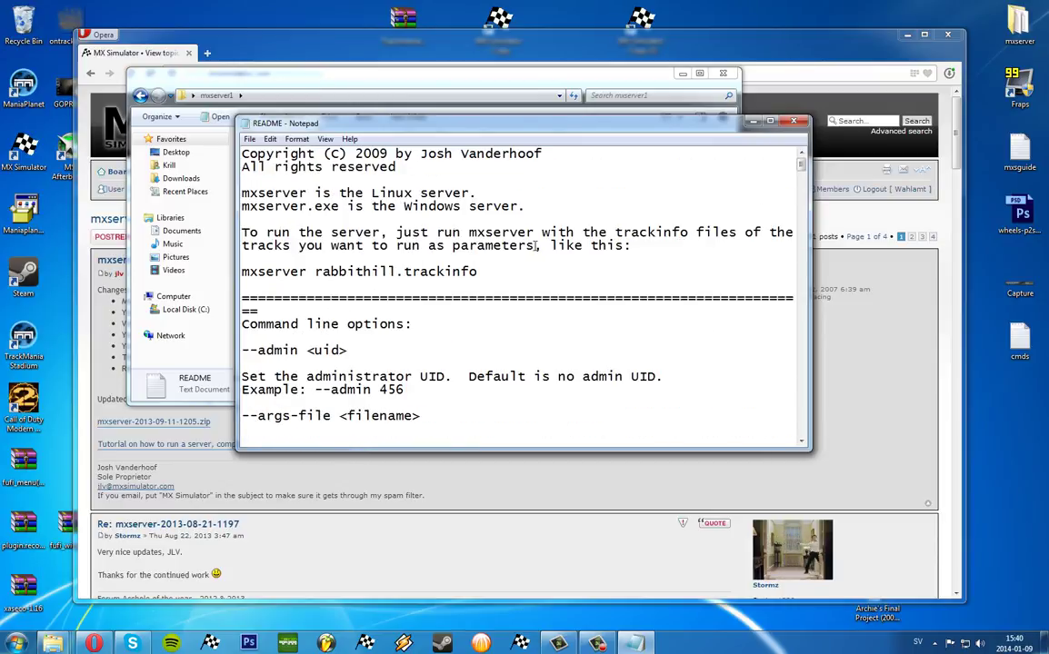
key("alt+F4")
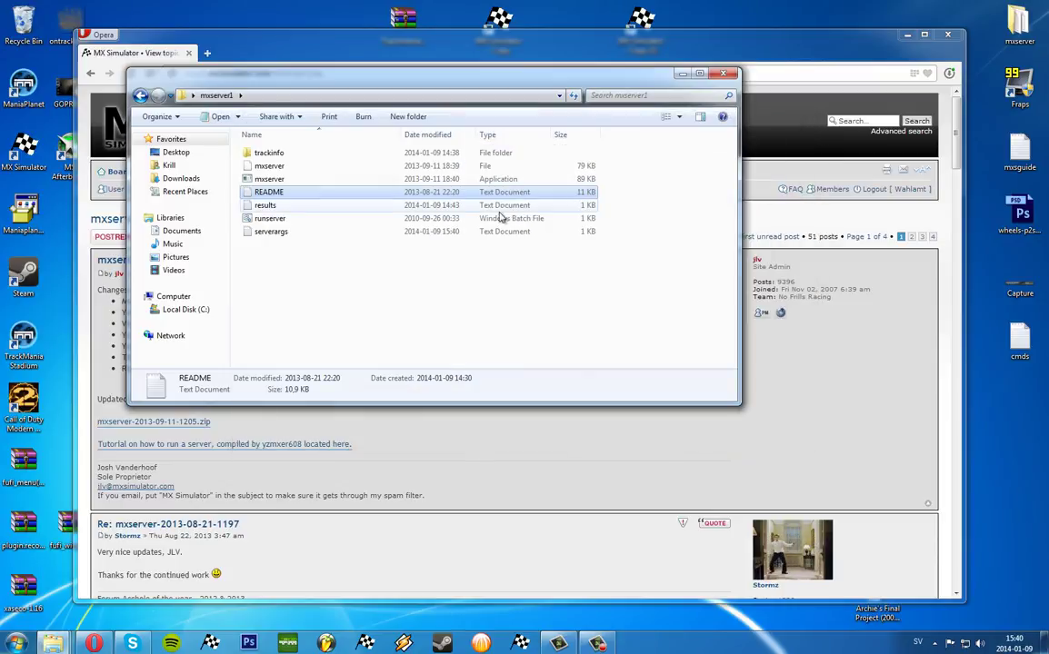